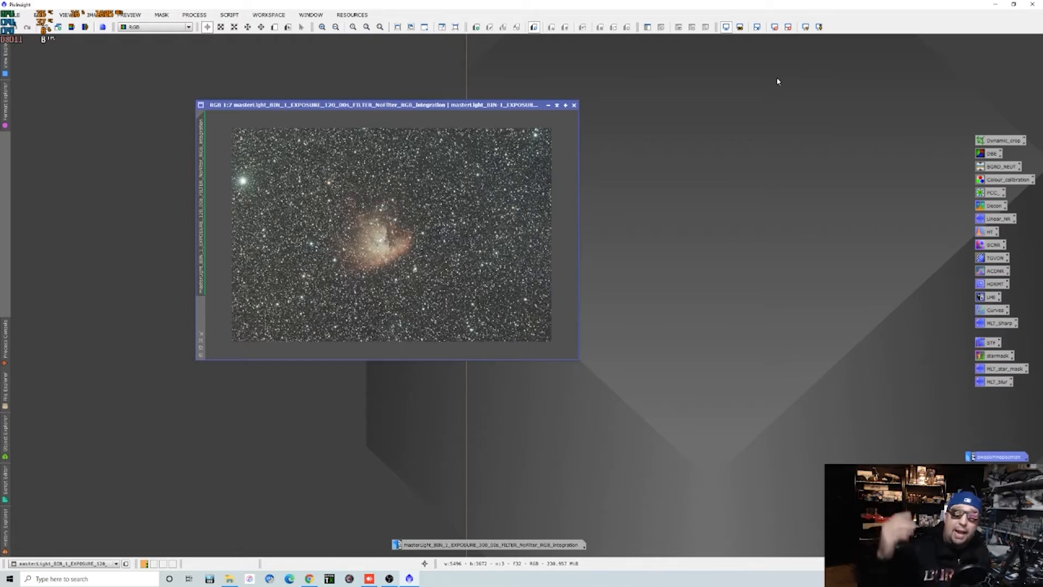
# Crop all four edges of the nebula image with DynamicCrop to about 4964 × 3294 pixels and close the crop tool
pyautogui.doubleClick(995, 142)
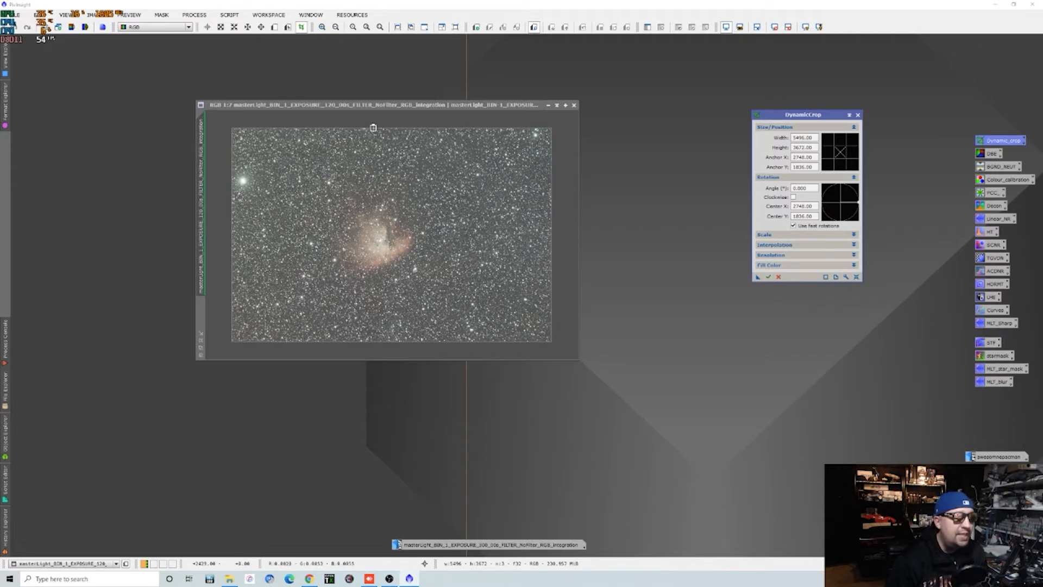
pyautogui.moveTo(374, 128); pyautogui.dragTo(375, 138)
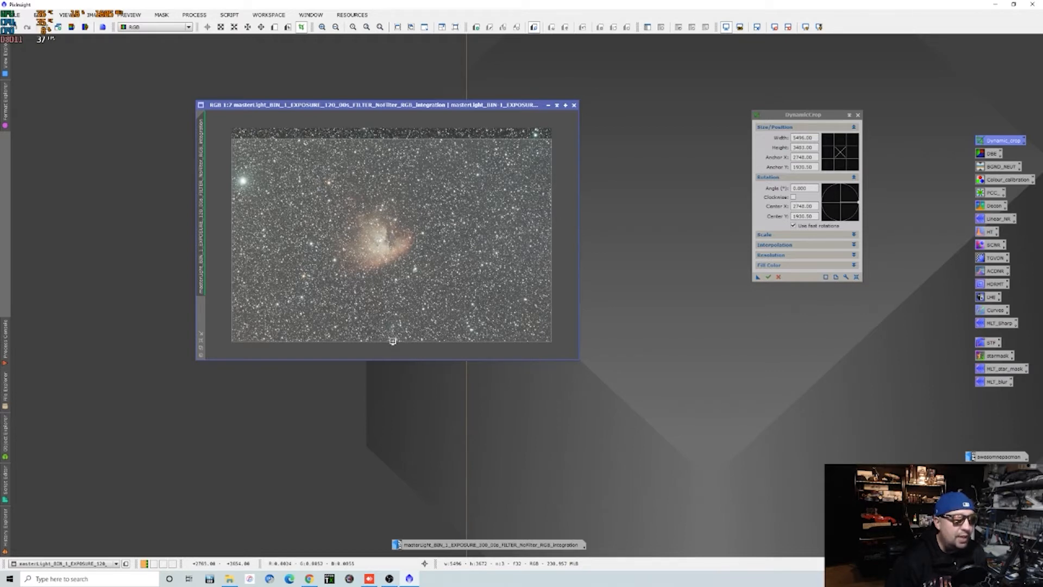
pyautogui.moveTo(393, 341); pyautogui.dragTo(391, 330)
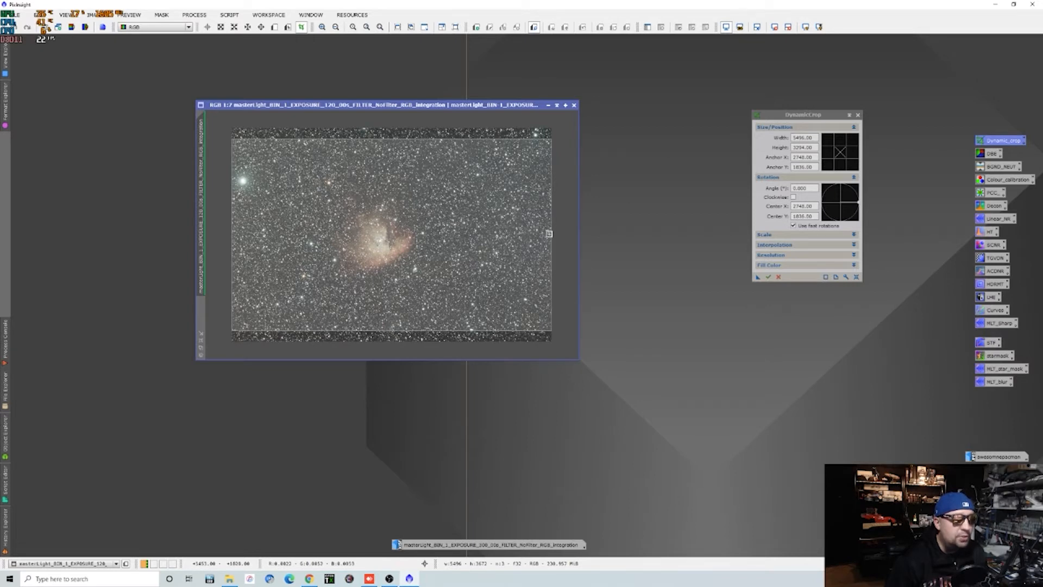
pyautogui.moveTo(551, 235); pyautogui.dragTo(543, 235)
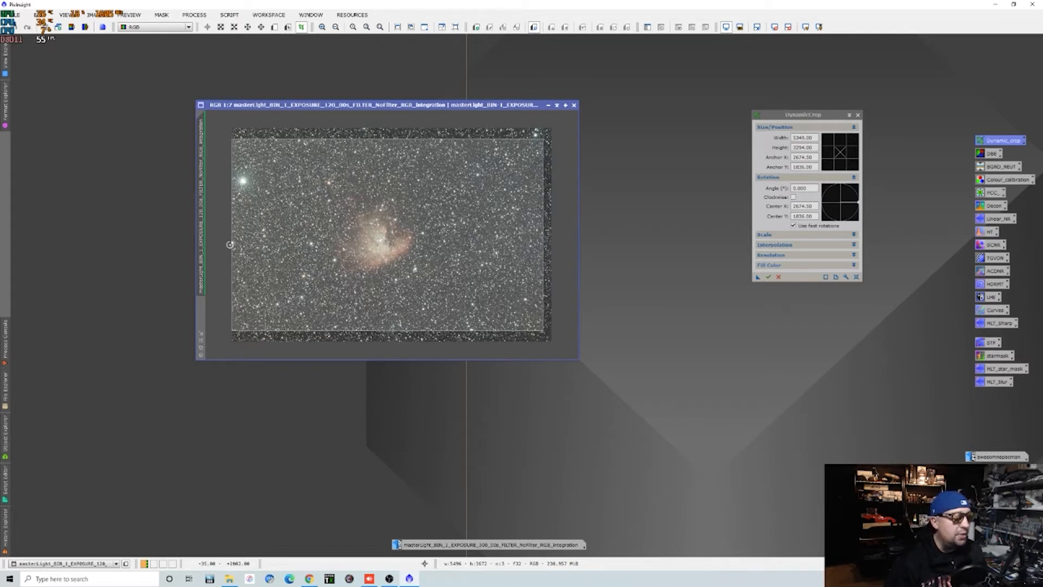
pyautogui.moveTo(229, 243); pyautogui.dragTo(254, 244)
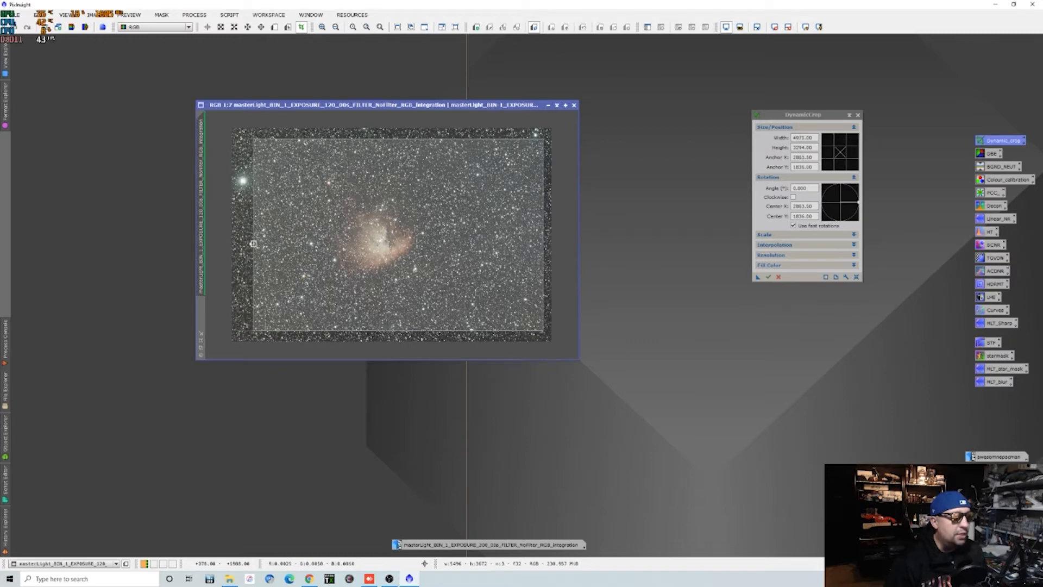
pyautogui.click(768, 276)
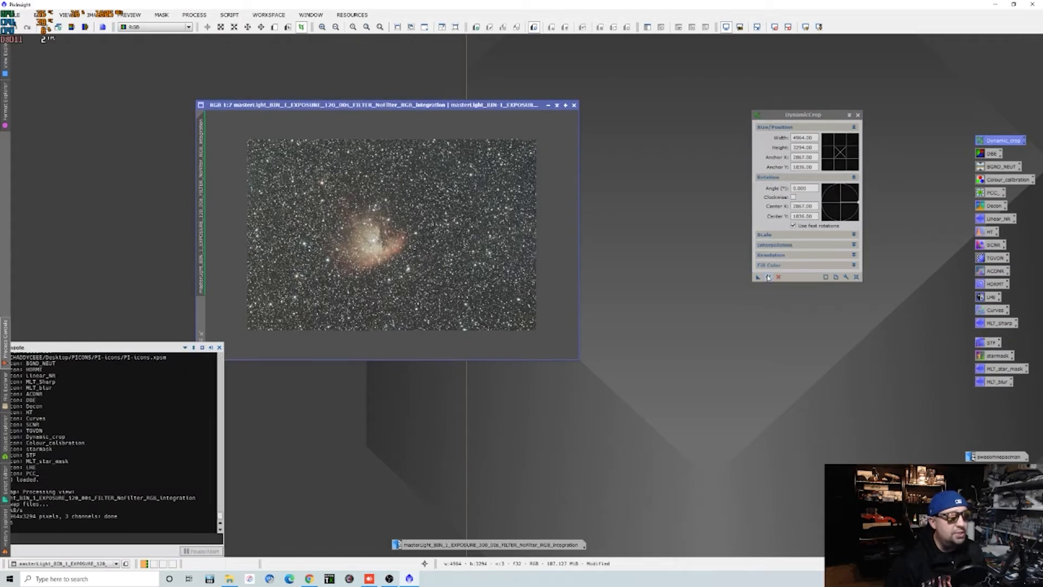
pyautogui.scroll(-1, 447, 300)
pyautogui.scroll(1, 447, 301)
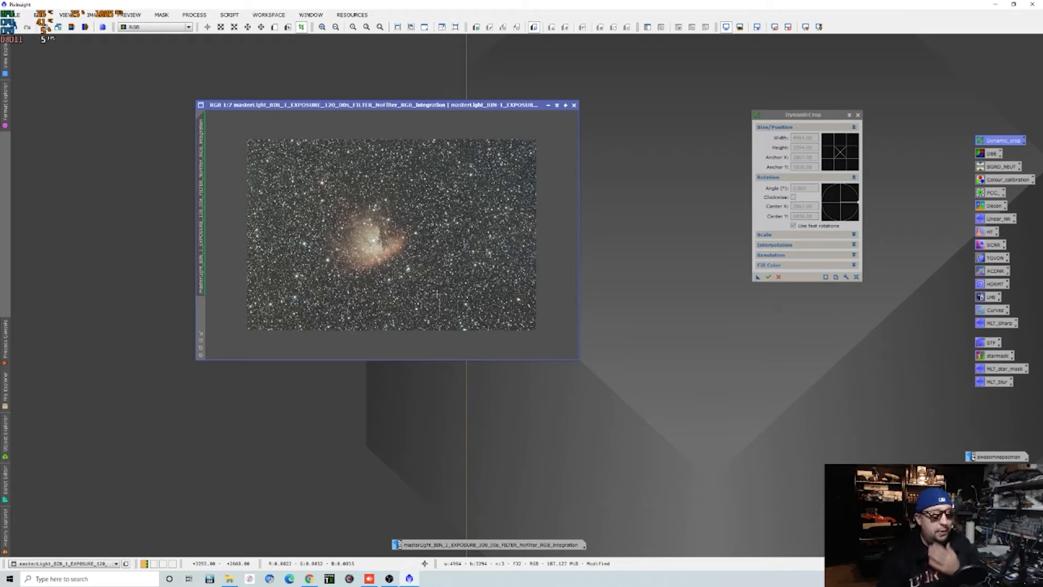
pyautogui.click(857, 115)
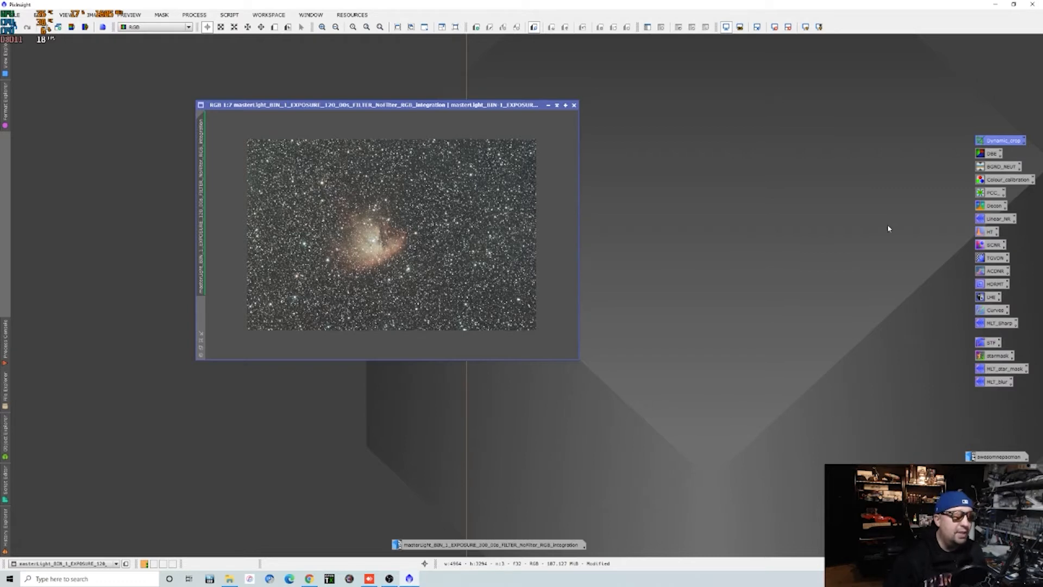
# Open AutomaticBackgroundExtractor and set its target image correction to Subtraction
pyautogui.doubleClick(991, 153)
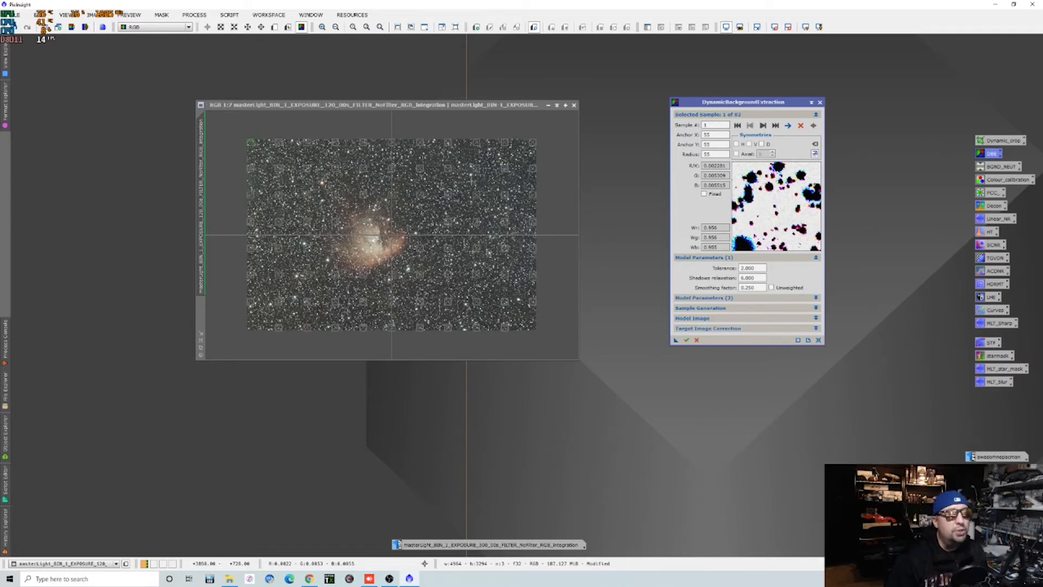
pyautogui.press('Escape')
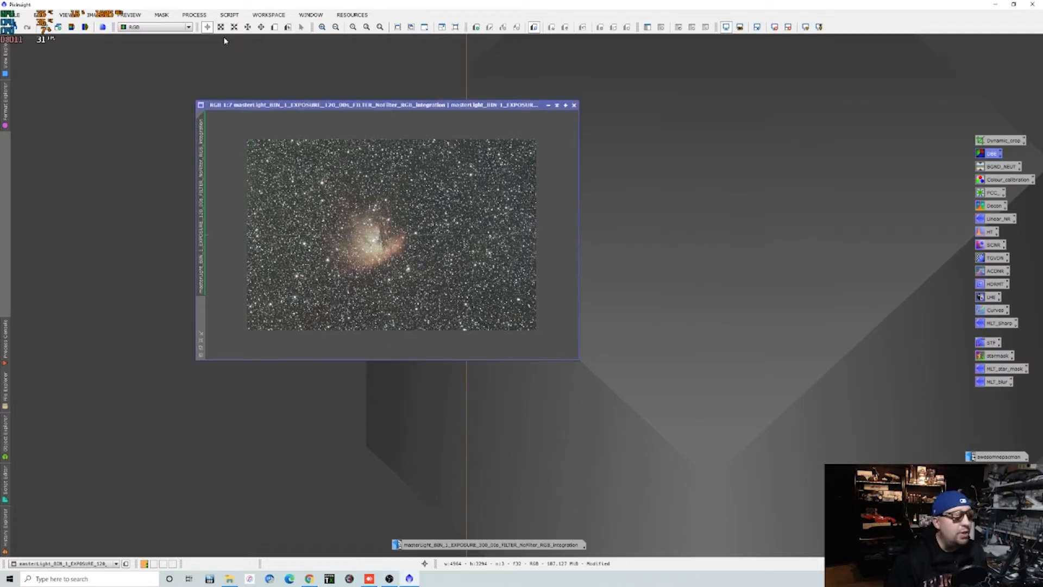
pyautogui.click(194, 15)
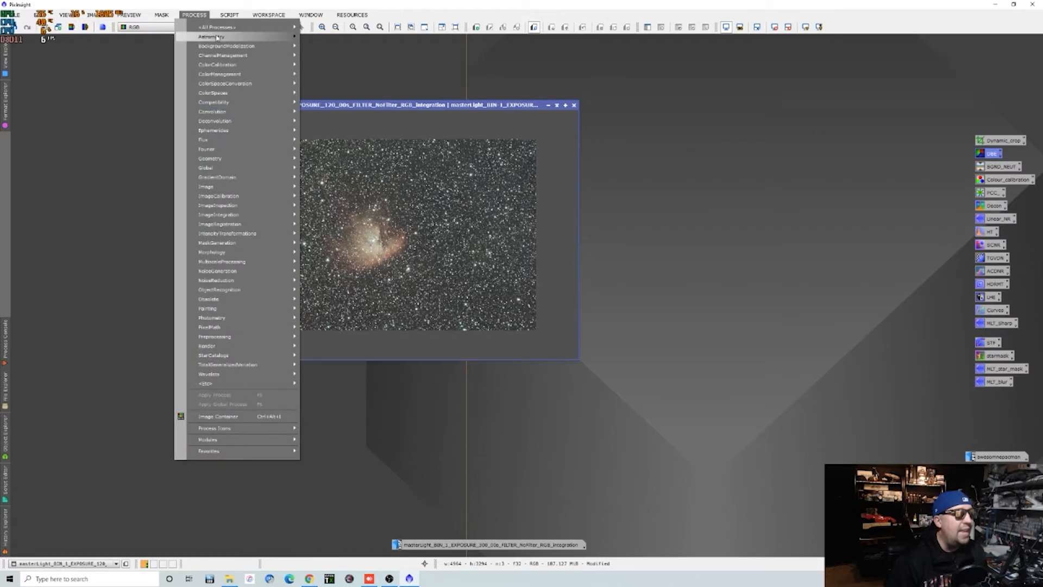
pyautogui.moveTo(237, 27)
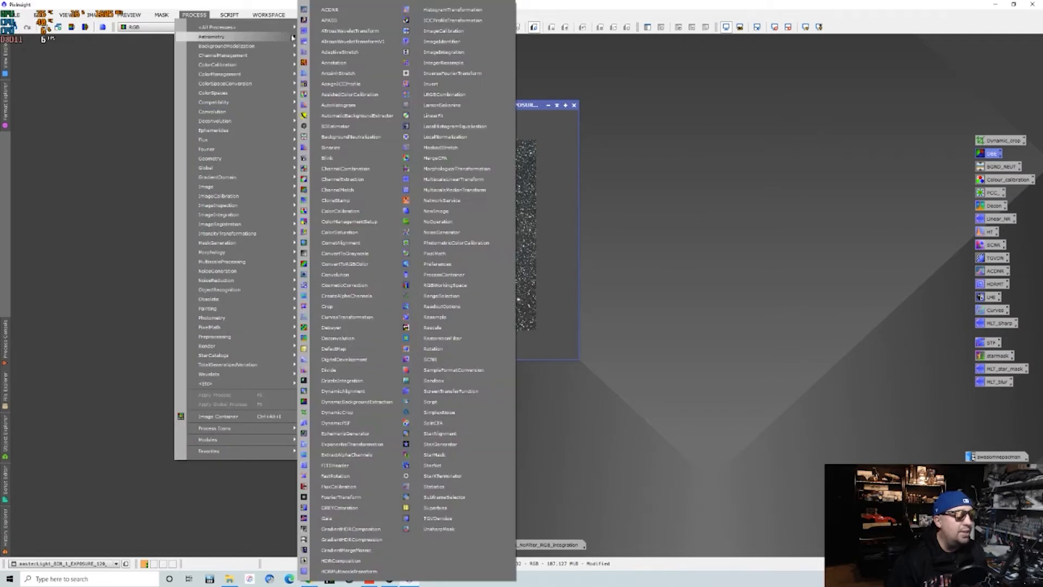
pyautogui.click(377, 116)
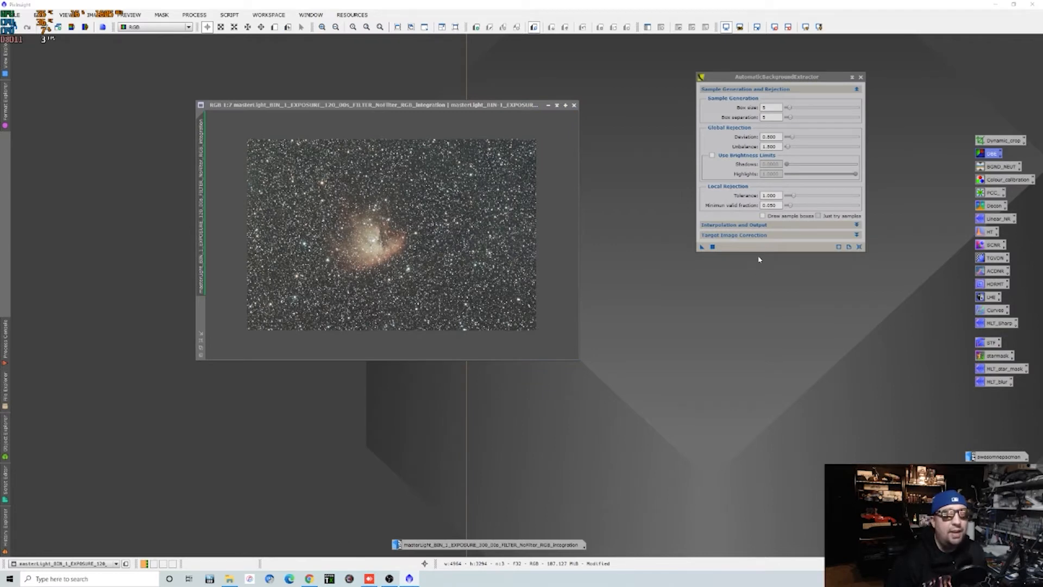
pyautogui.click(761, 236)
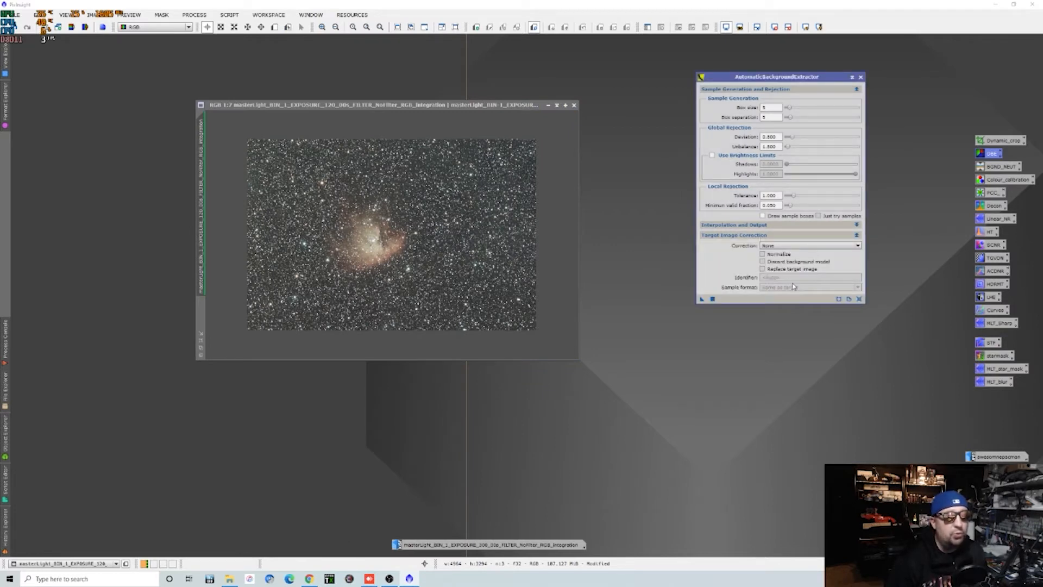
pyautogui.click(845, 246)
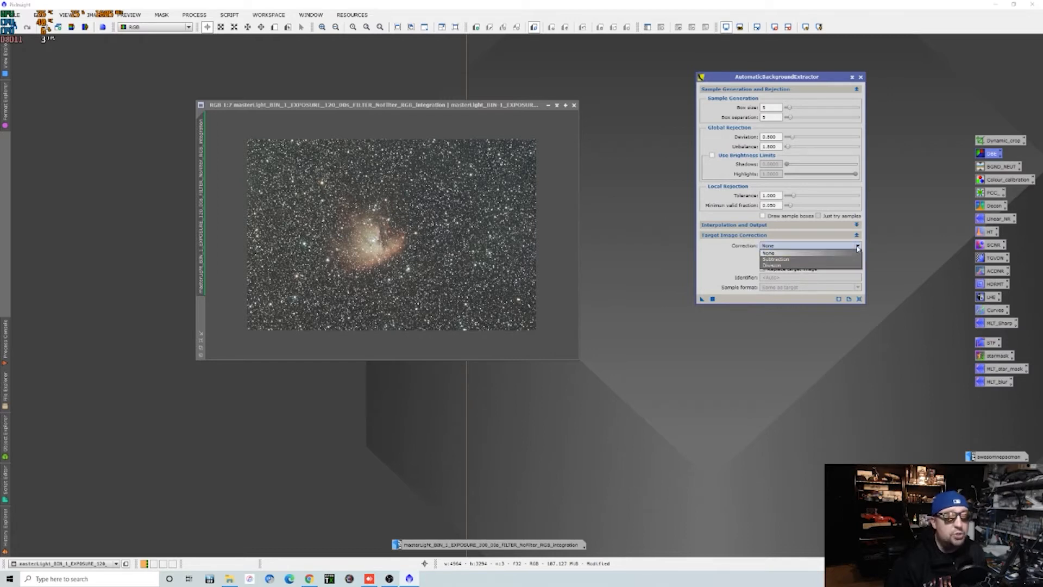
pyautogui.click(808, 261)
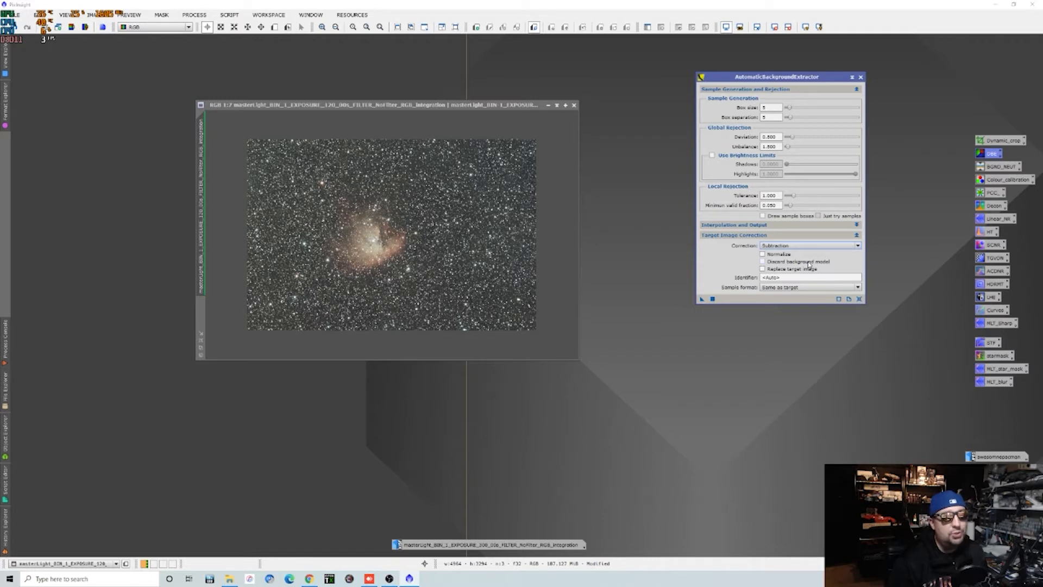
# Set the background extractor's function degree to 0 and make it replace the target image
pyautogui.click(763, 225)
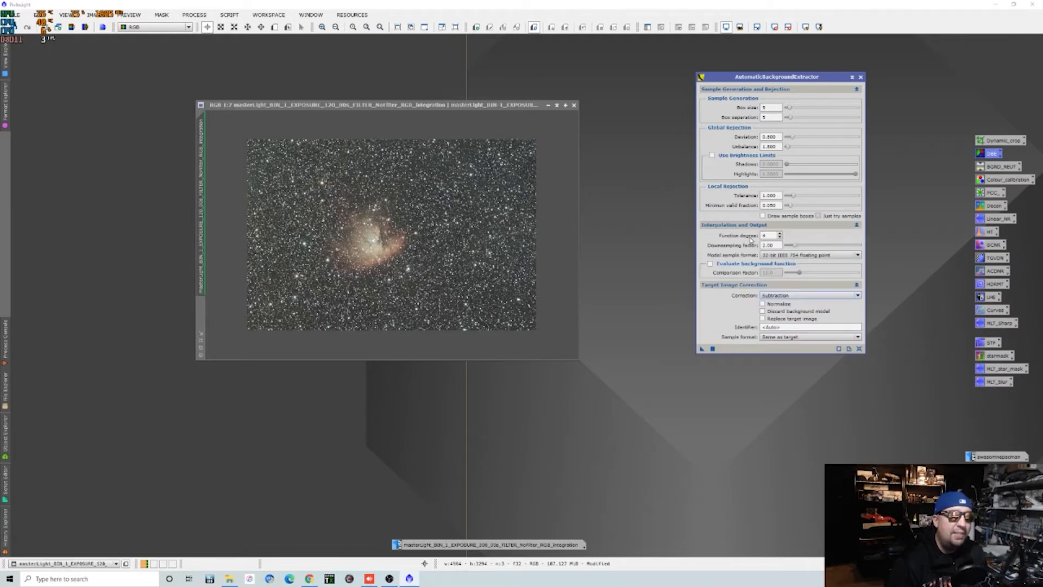
pyautogui.doubleClick(764, 236)
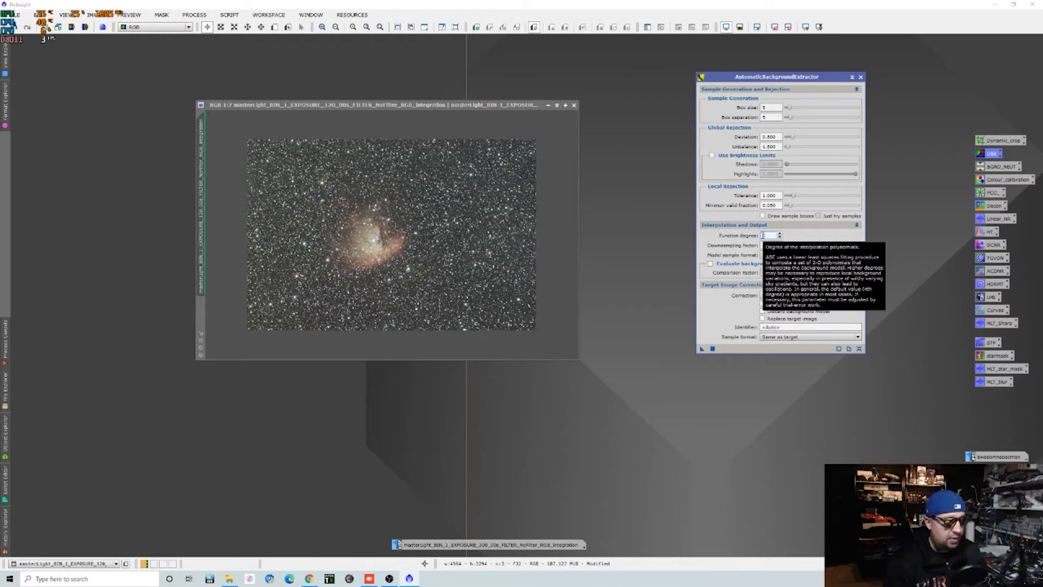
pyautogui.press('Tab')
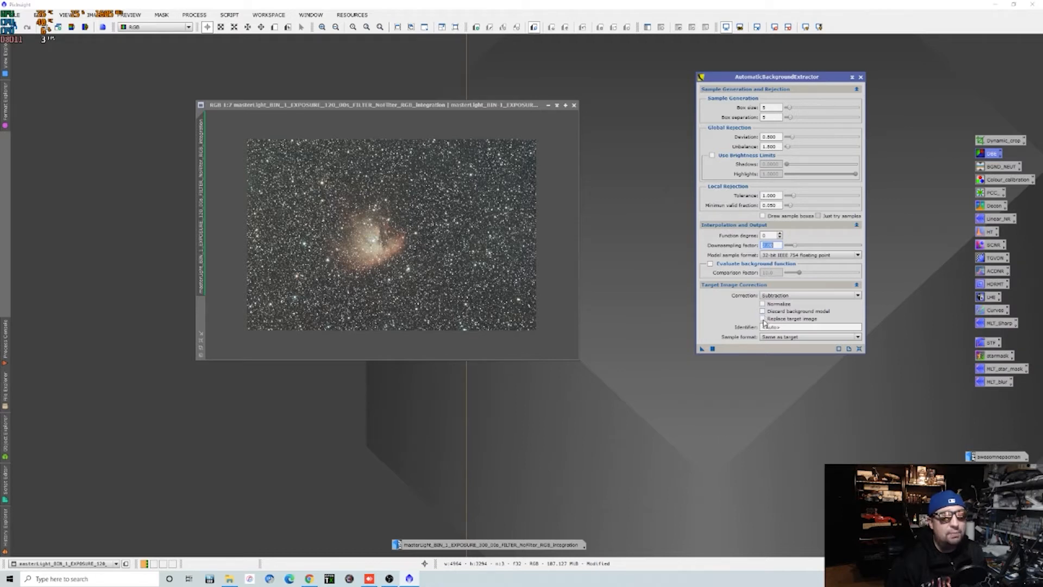
pyautogui.moveTo(764, 322)
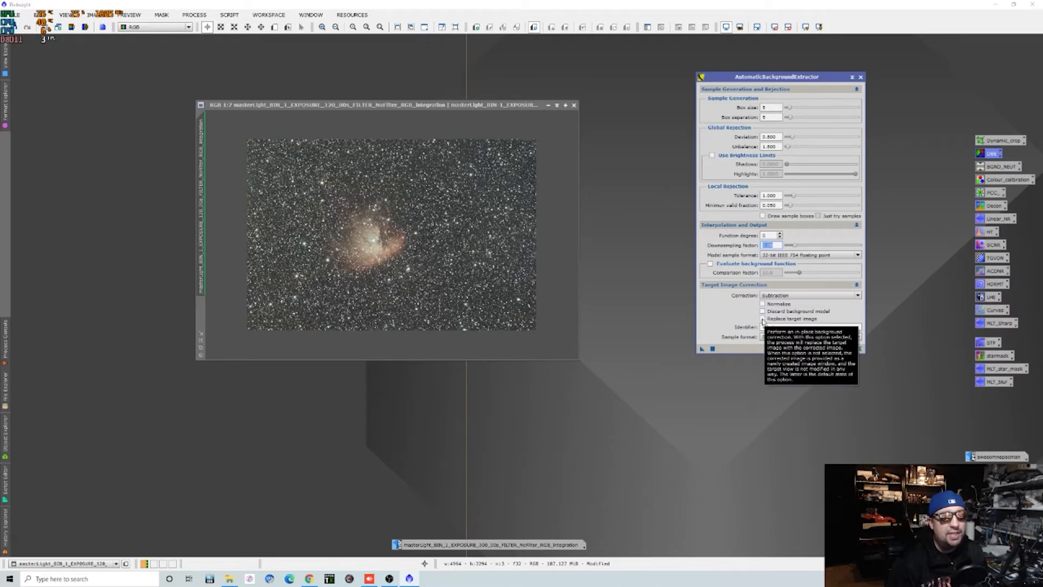
pyautogui.click(763, 319)
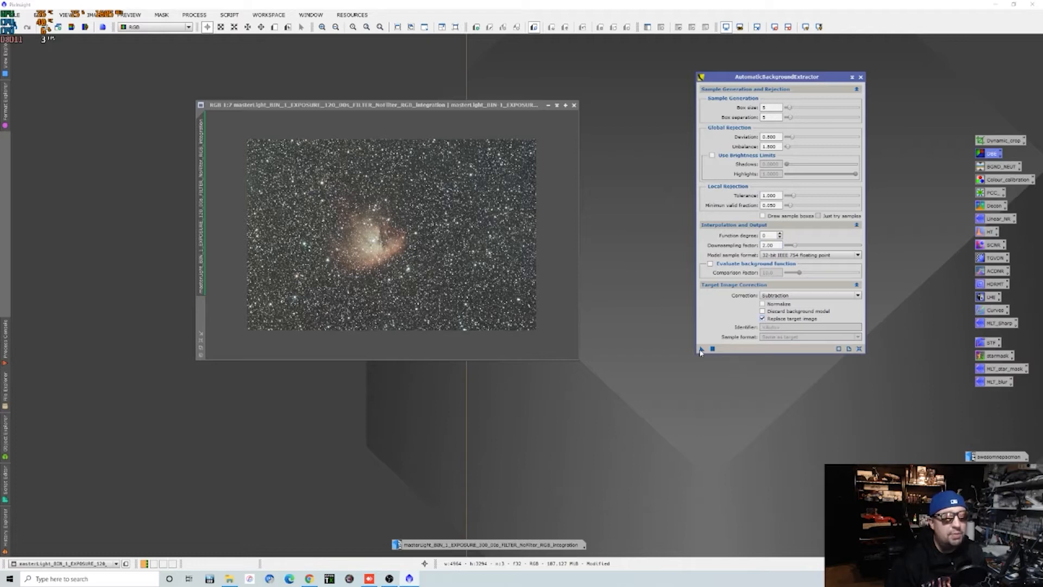
# Apply the background extraction to the nebula image, and auto-stretch the generated background model for inspection before closing it
pyautogui.moveTo(701, 350); pyautogui.dragTo(450, 298)
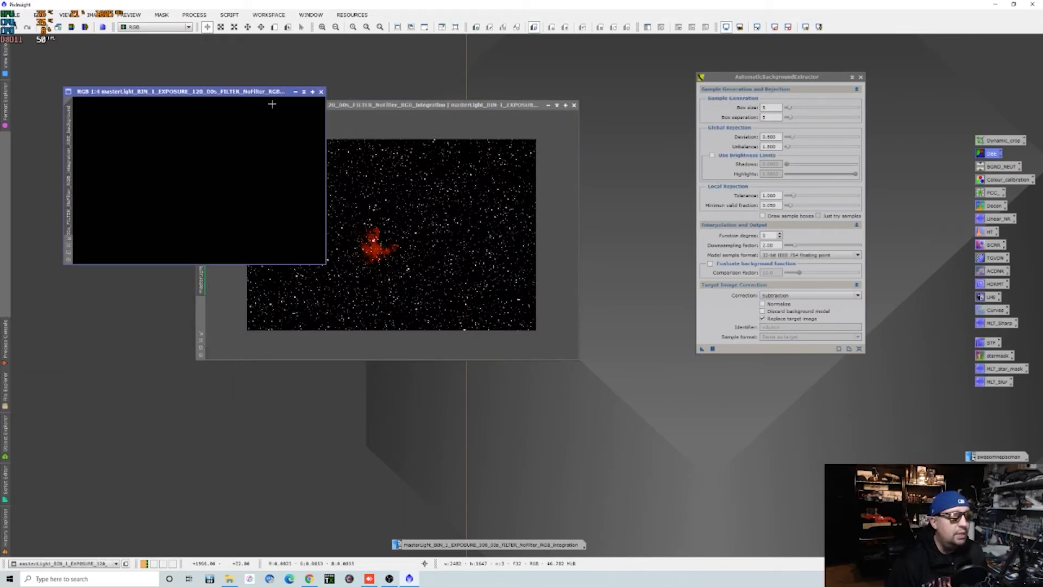
pyautogui.moveTo(240, 92); pyautogui.dragTo(441, 105)
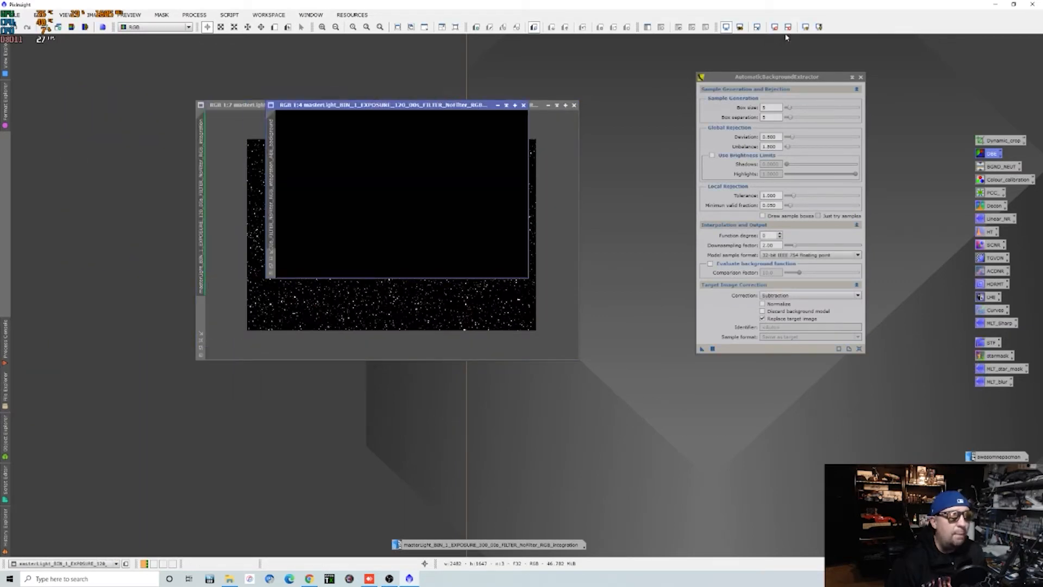
pyautogui.click(806, 28)
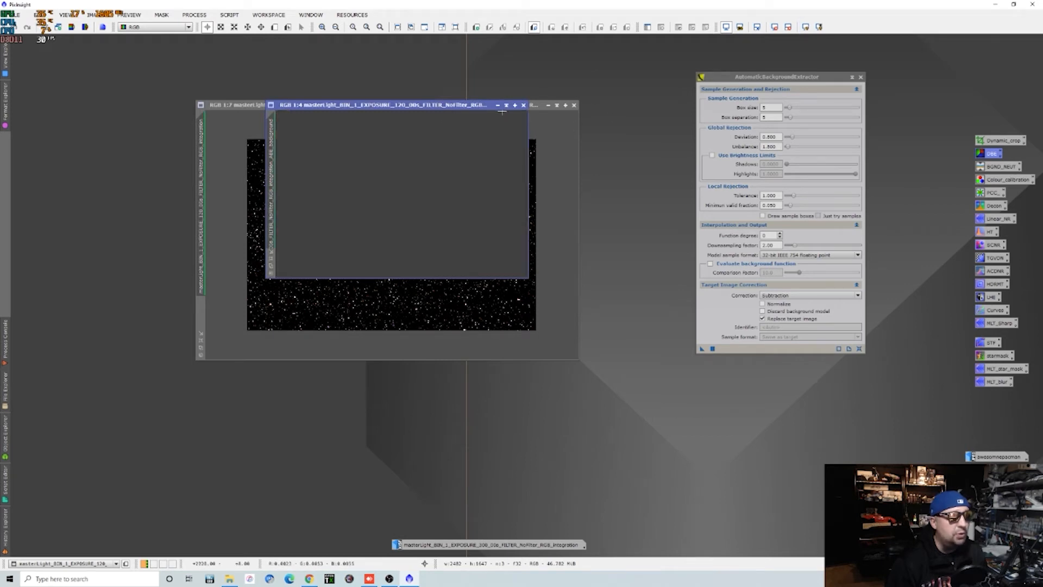
pyautogui.click(523, 104)
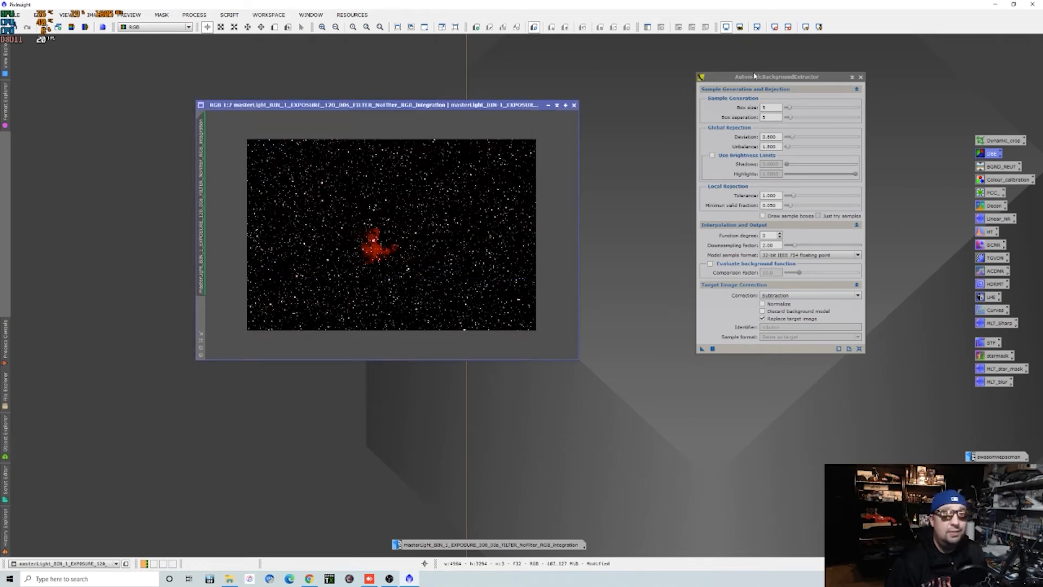
# Reset and auto-stretch the corrected image's display to check it, and undo the background extraction
pyautogui.click(774, 27)
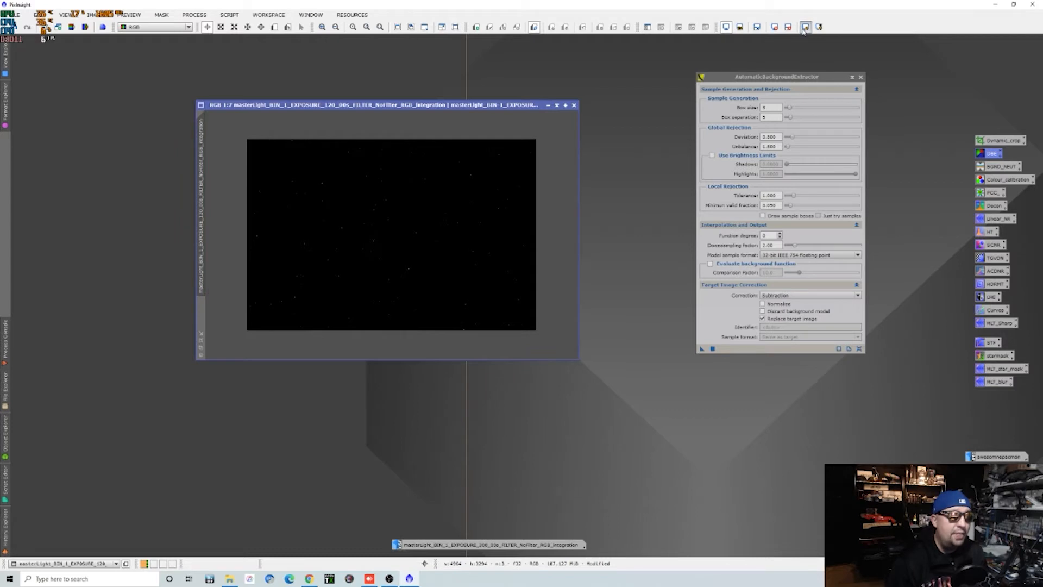
pyautogui.click(805, 28)
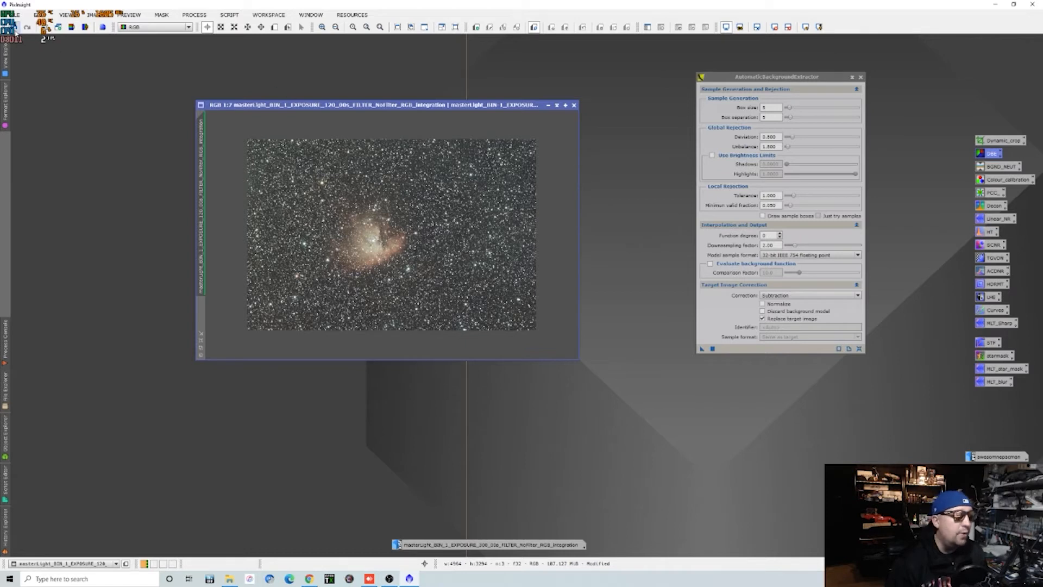
pyautogui.click(27, 27)
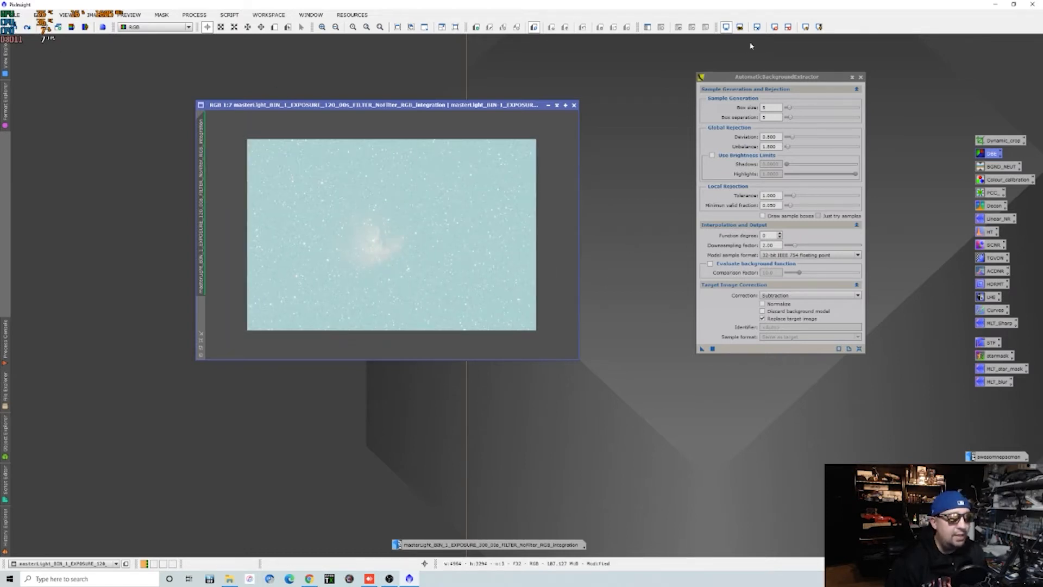
pyautogui.click(774, 27)
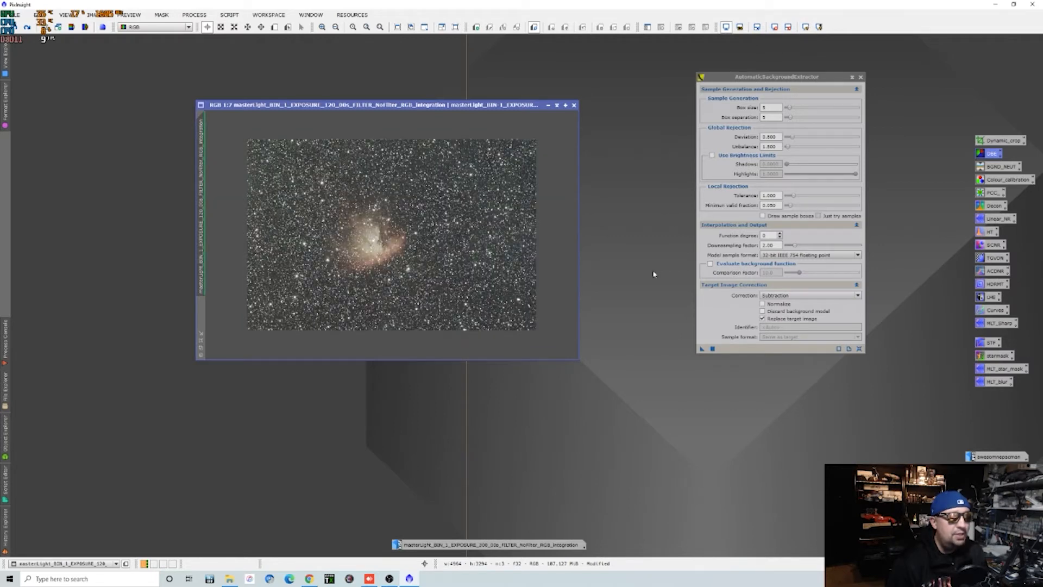
# Apply the background extraction with function degree 1 to the nebula image, closing the previewed background model and auto-stretching the corrected image
pyautogui.click(780, 235)
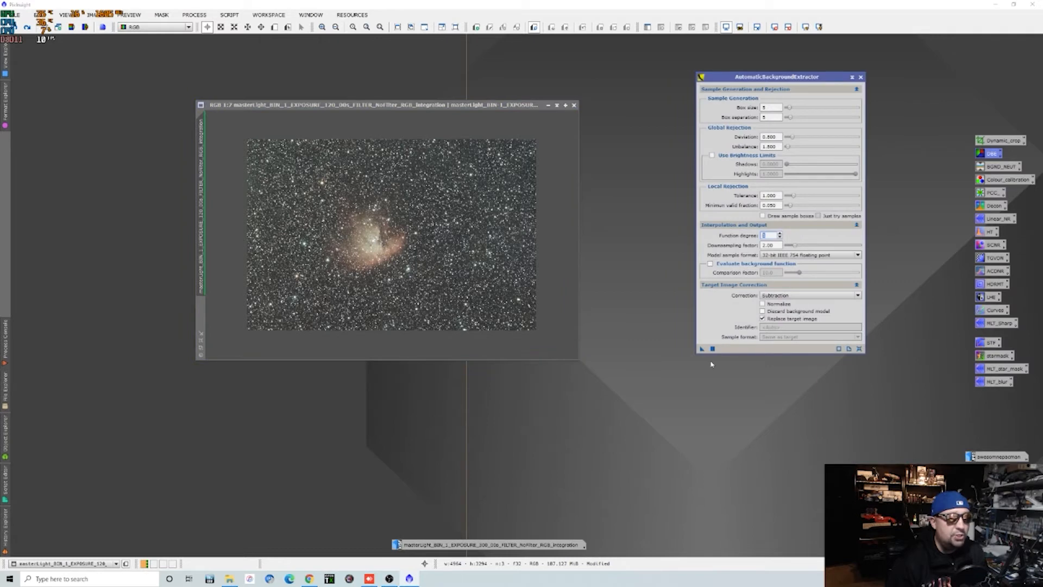
pyautogui.moveTo(701, 349); pyautogui.dragTo(436, 302)
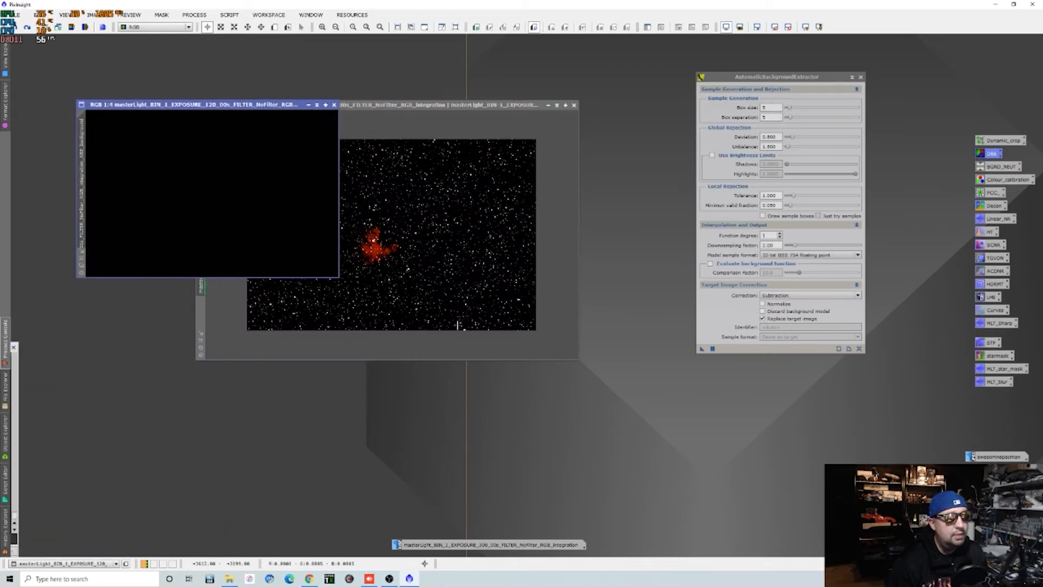
pyautogui.moveTo(266, 100); pyautogui.dragTo(468, 128)
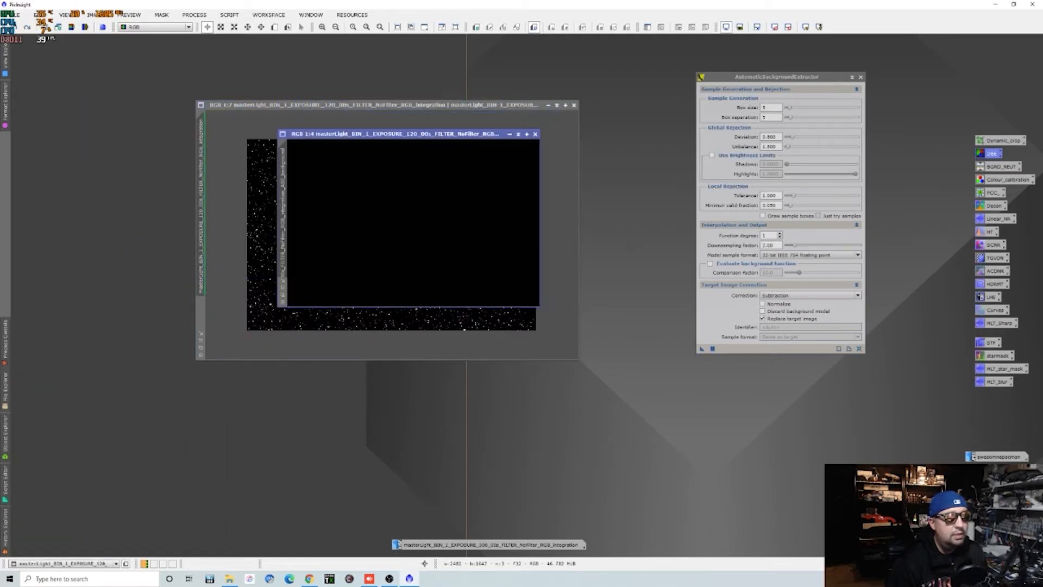
pyautogui.click(806, 27)
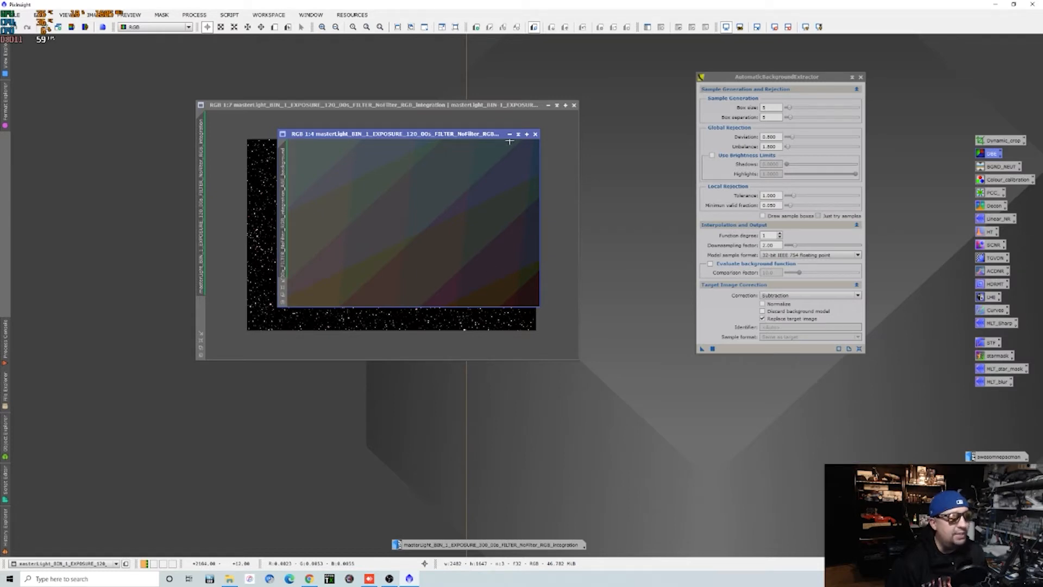
pyautogui.click(535, 134)
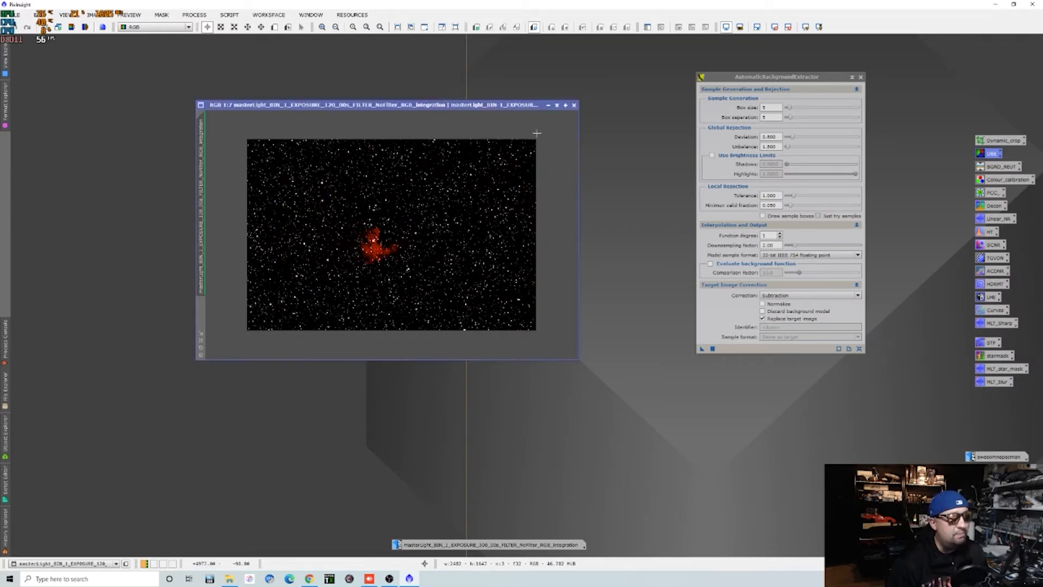
pyautogui.click(774, 27)
pyautogui.click(806, 27)
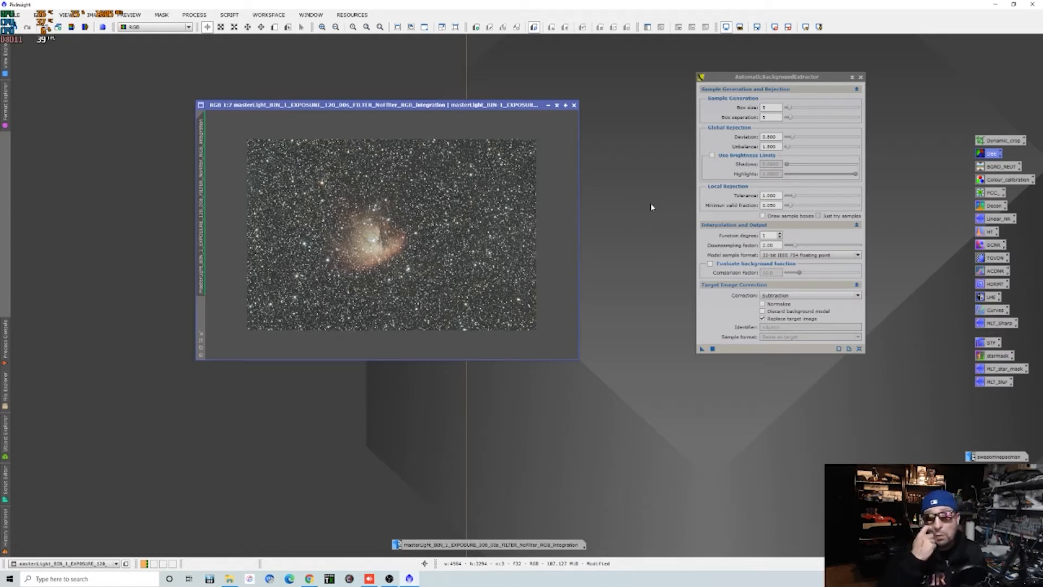
# Close the background extractor and run the AutoColor script on the nebula image
pyautogui.click(861, 77)
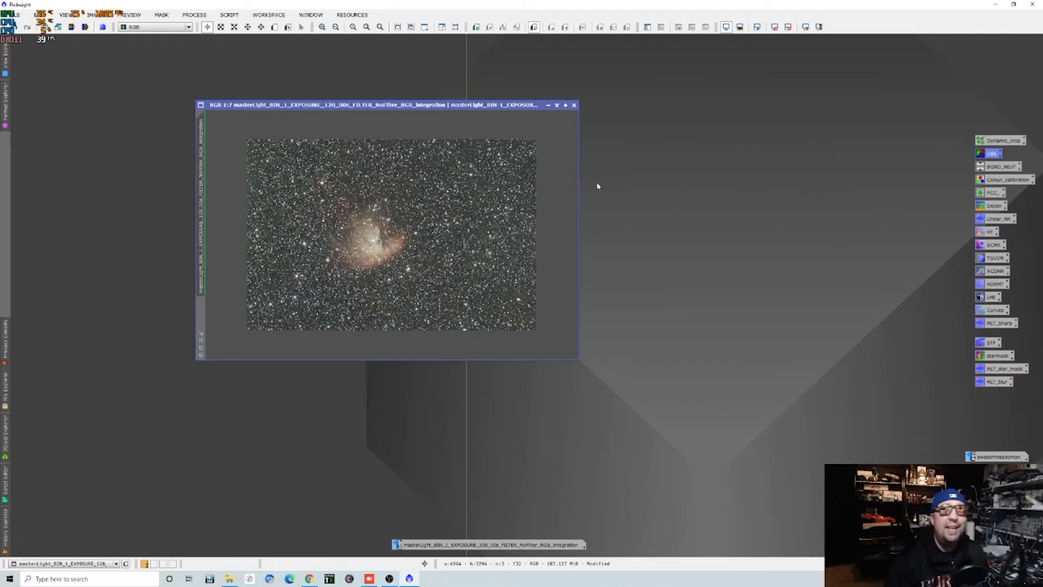
pyautogui.click(224, 16)
pyautogui.moveTo(279, 133)
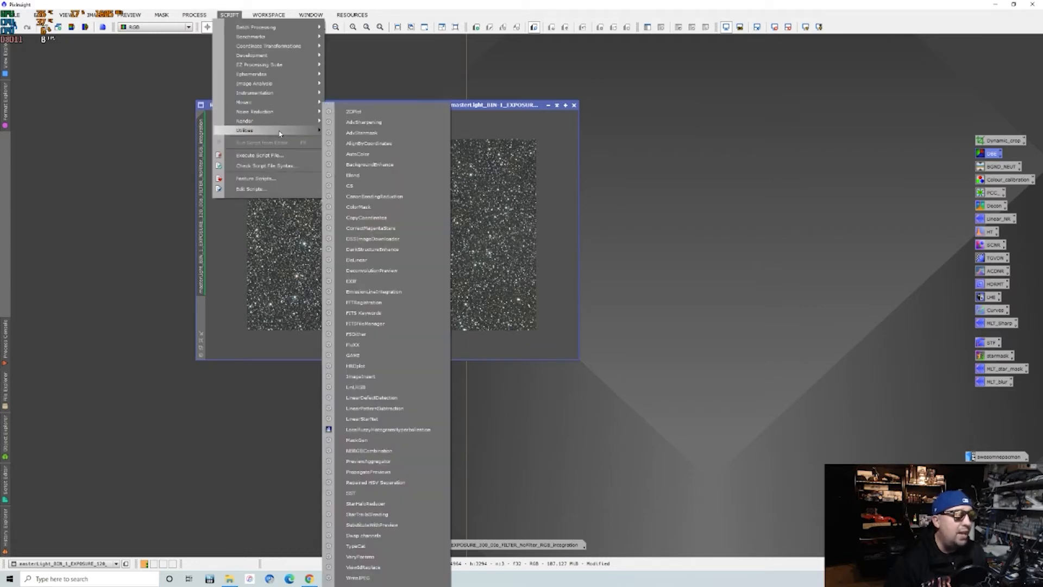
pyautogui.click(415, 155)
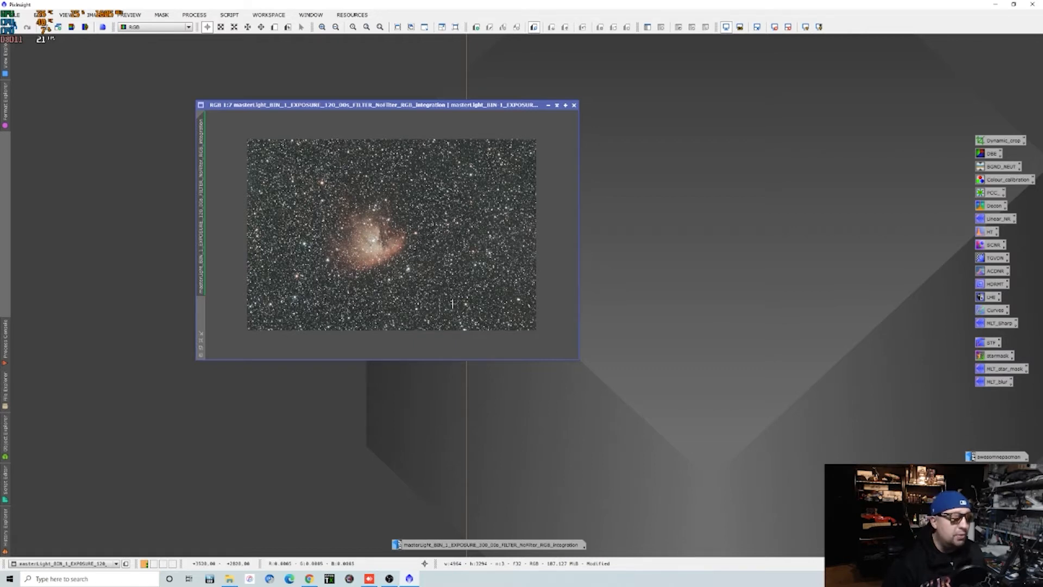
# Examine the color-corrected nebula, its stars and the background noise at several magnifications
pyautogui.scroll(4, 432, 262)
pyautogui.scroll(3, 432, 262)
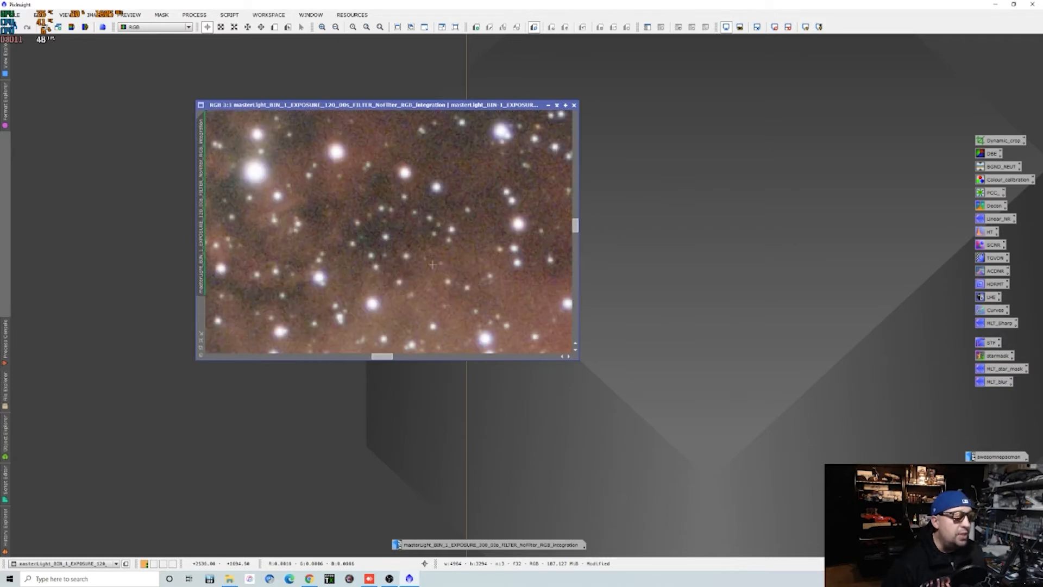
pyautogui.scroll(-1, 436, 268)
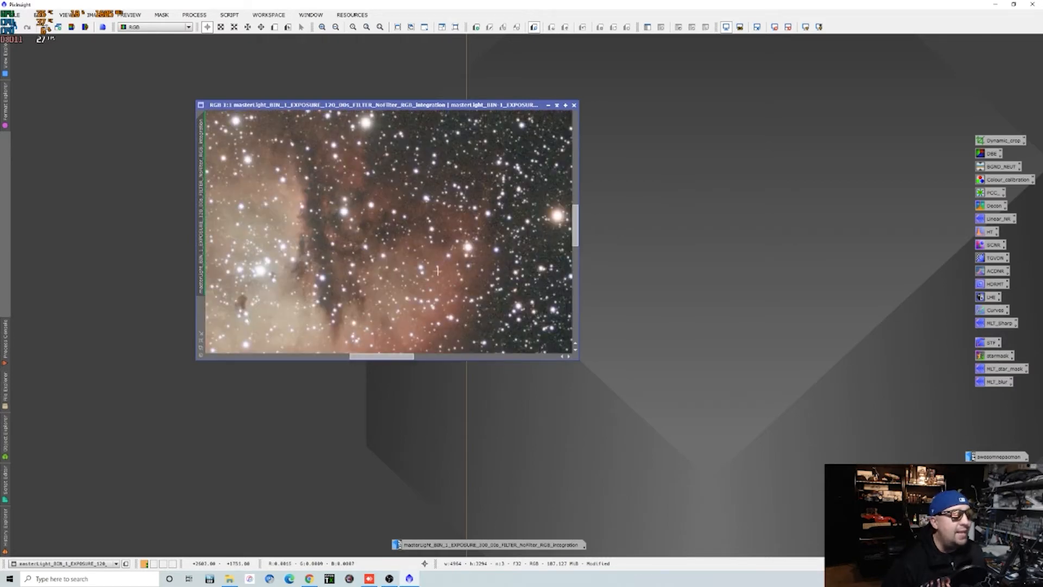
pyautogui.scroll(-3, 438, 270)
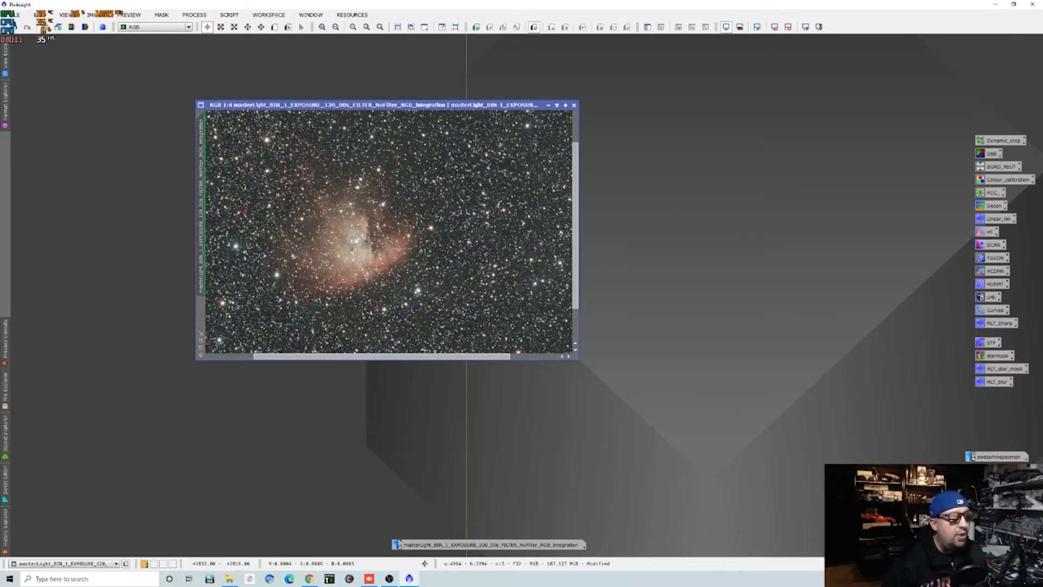
pyautogui.scroll(-1, 418, 352)
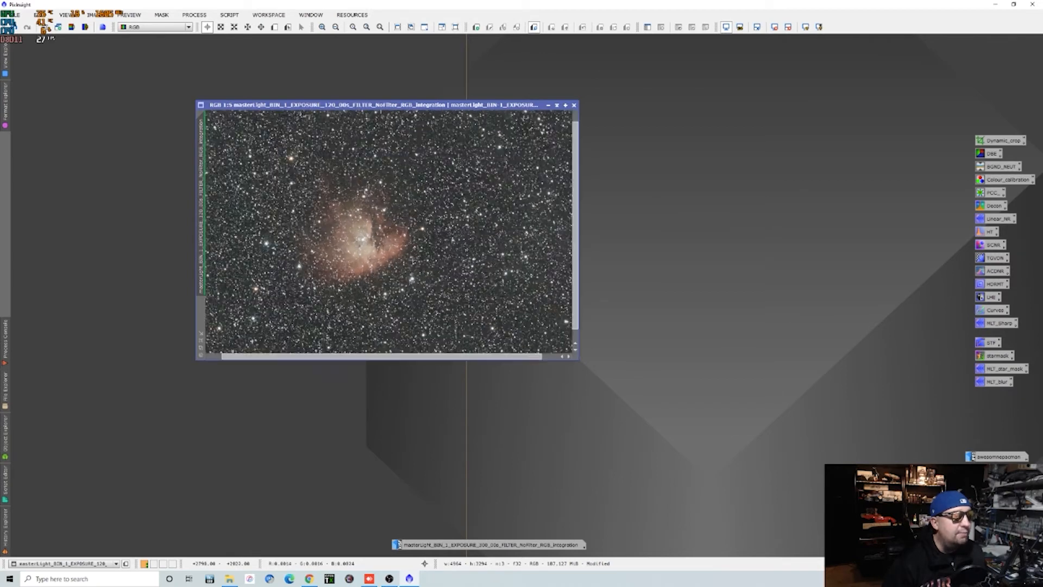
pyautogui.scroll(3, 380, 234)
pyautogui.scroll(-2, 381, 233)
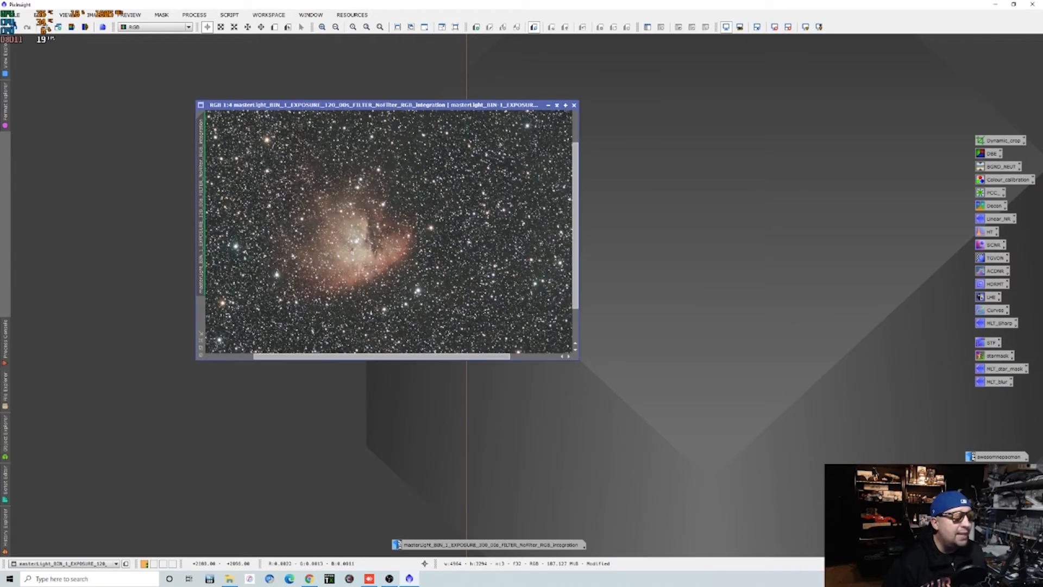
pyautogui.scroll(3, 362, 262)
pyautogui.scroll(-2, 363, 262)
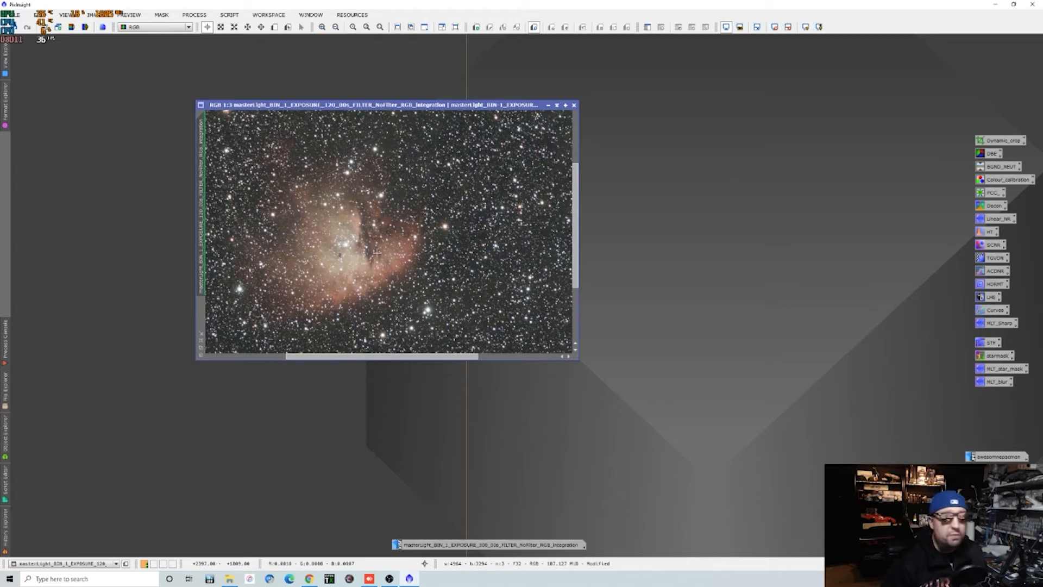
pyautogui.scroll(-3, 376, 253)
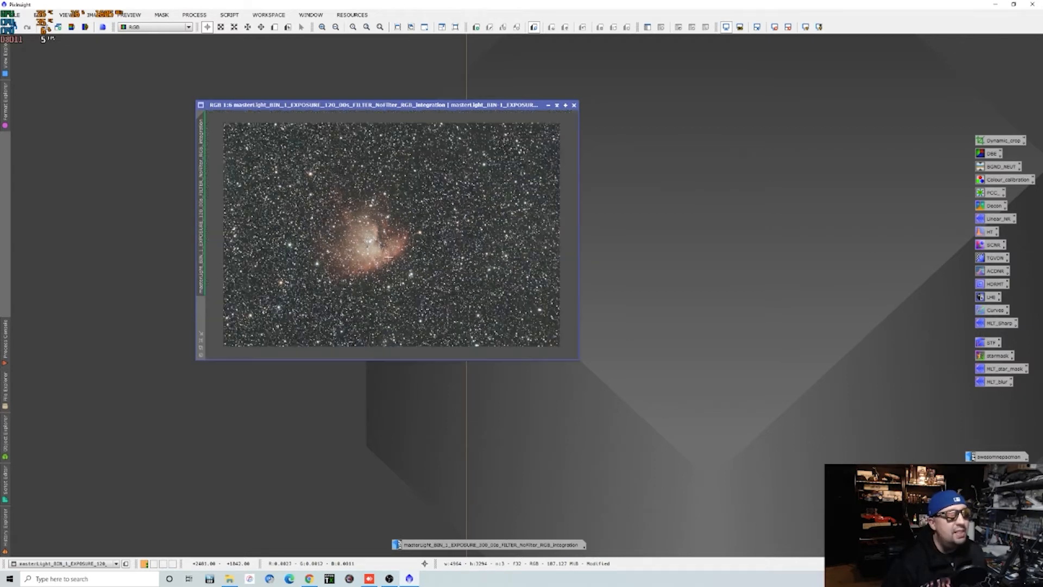
# Start the EZ Decon script on the nebula image and create a new processed star mask
pyautogui.click(234, 15)
pyautogui.moveTo(282, 64)
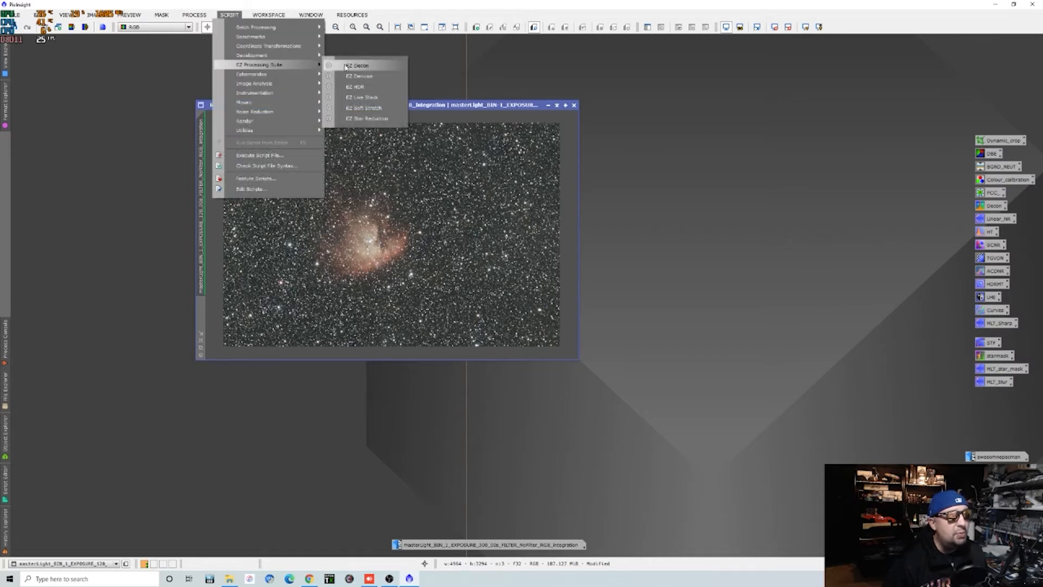
pyautogui.click(377, 65)
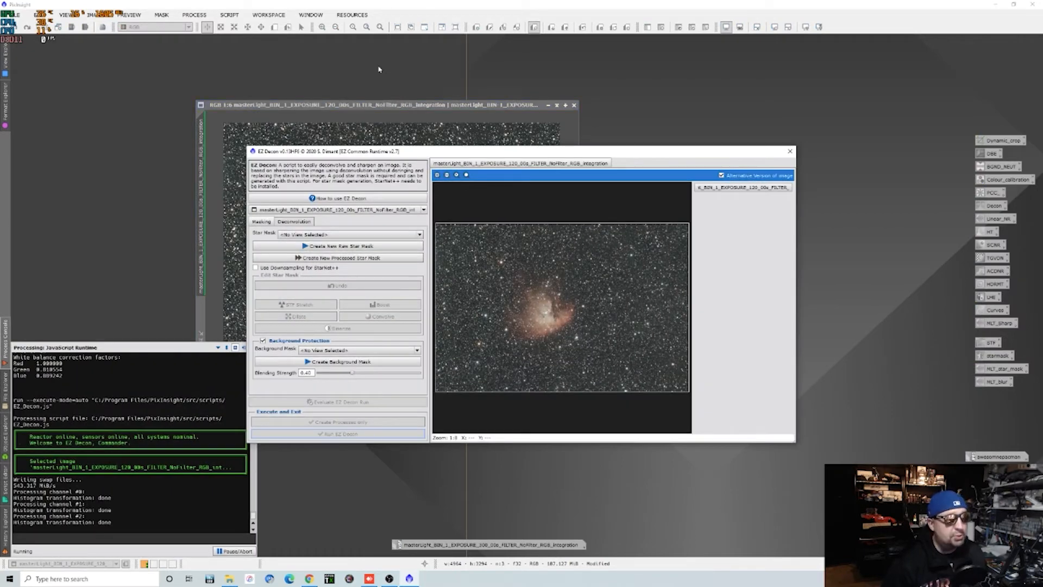
pyautogui.moveTo(472, 153); pyautogui.dragTo(507, 109)
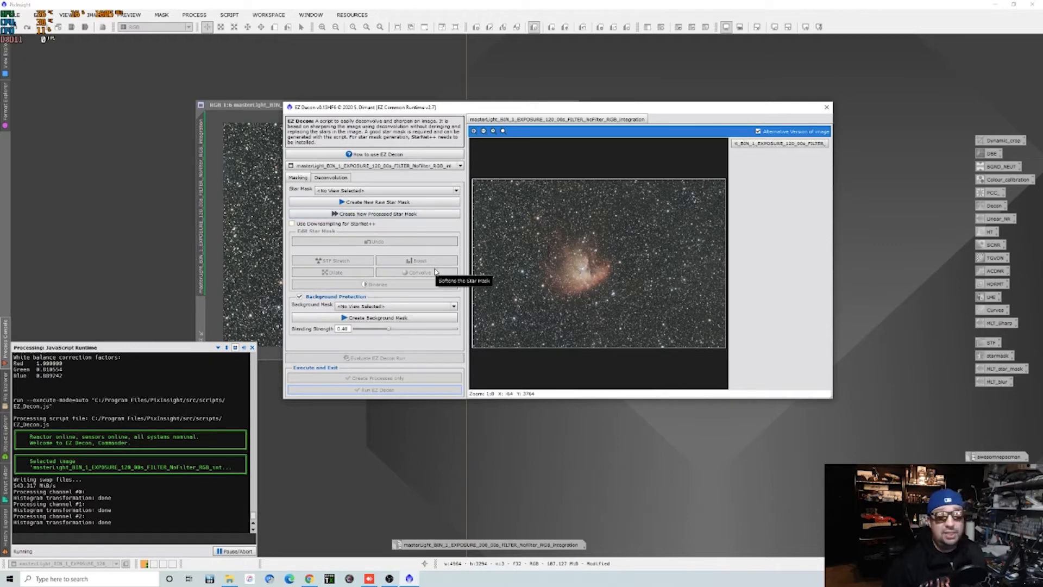
pyautogui.click(364, 216)
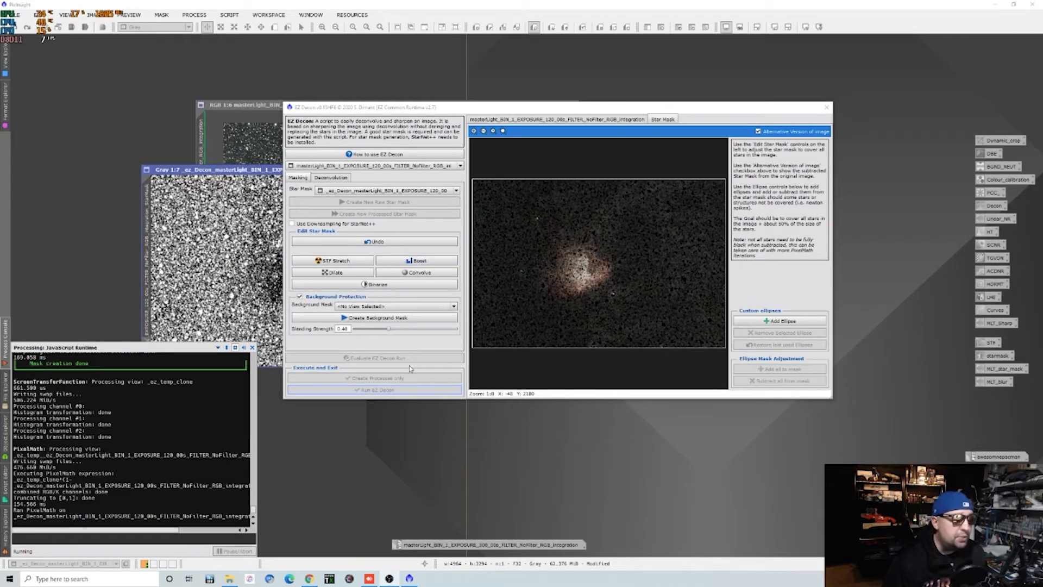
# Create the background protection mask in EZ Decon and generate a PSF for the deconvolution
pyautogui.click(388, 319)
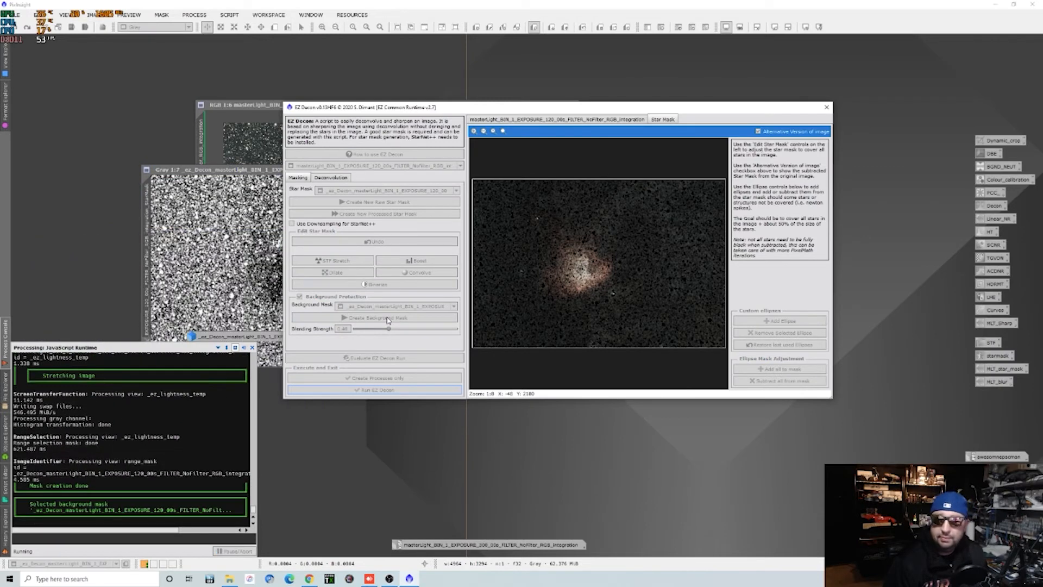
pyautogui.click(336, 178)
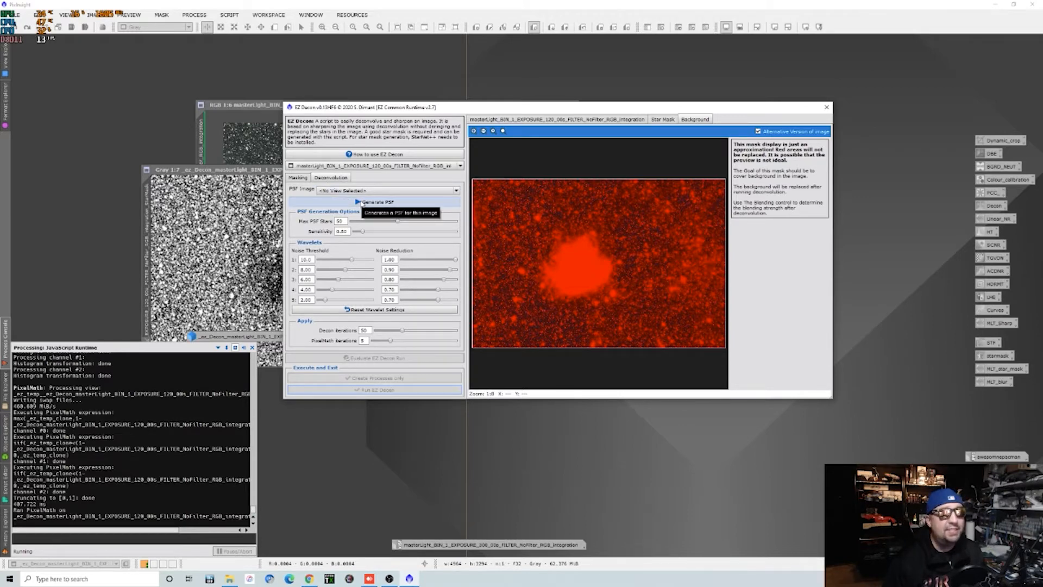
pyautogui.click(363, 202)
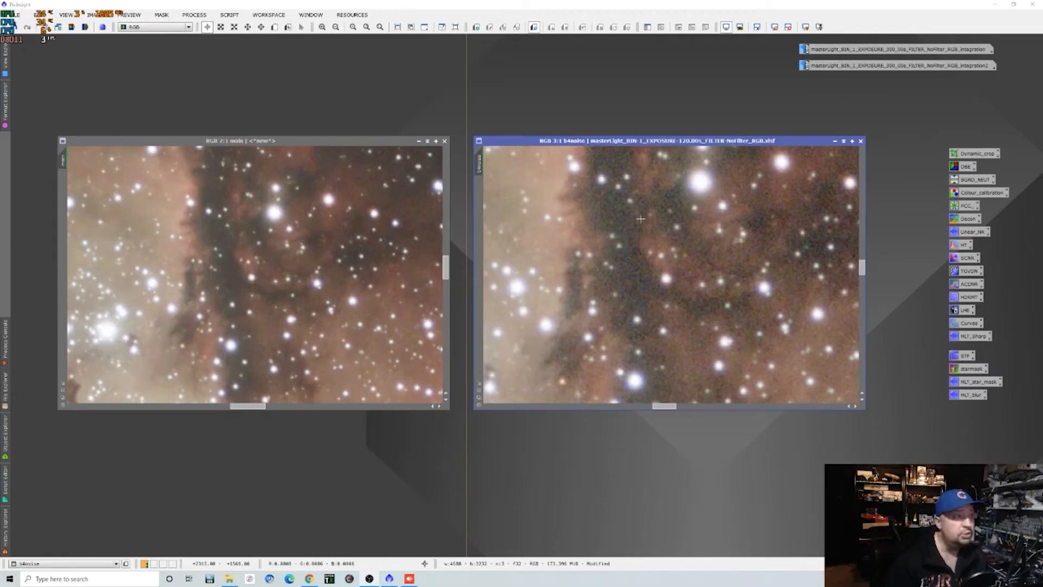
pyautogui.click(229, 15)
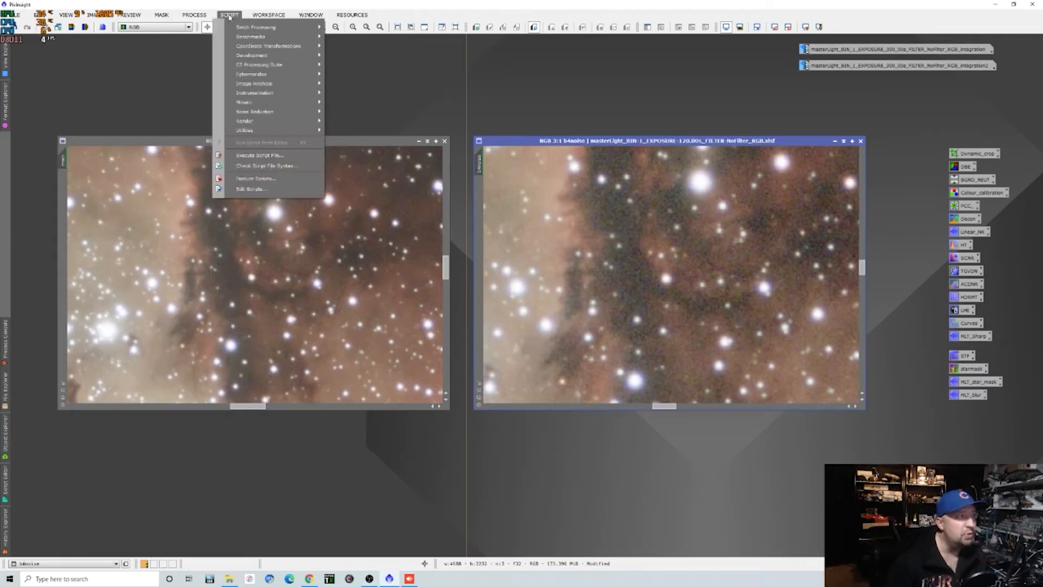
pyautogui.moveTo(283, 65)
pyautogui.click(375, 81)
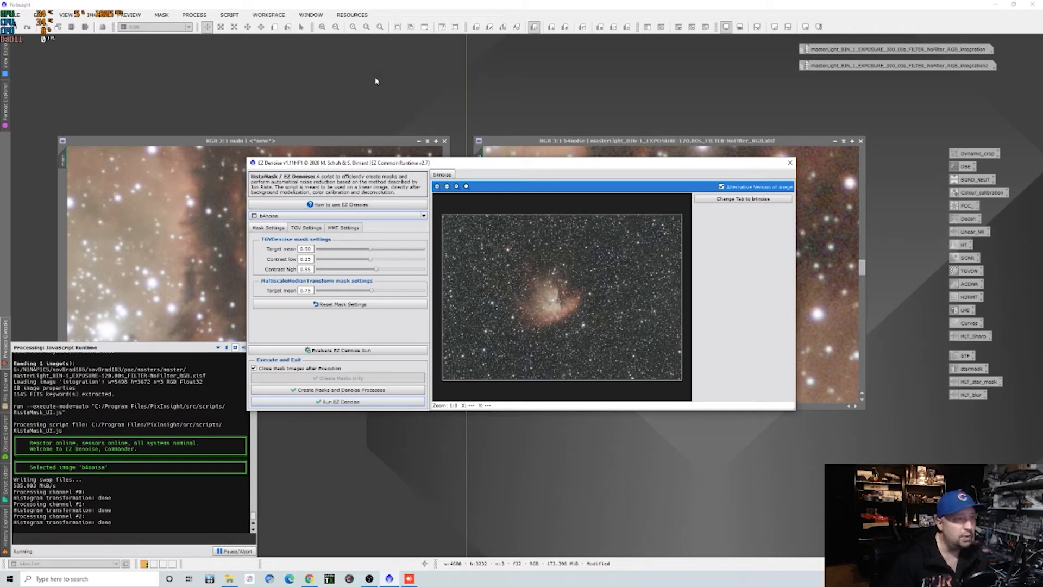
pyautogui.click(790, 163)
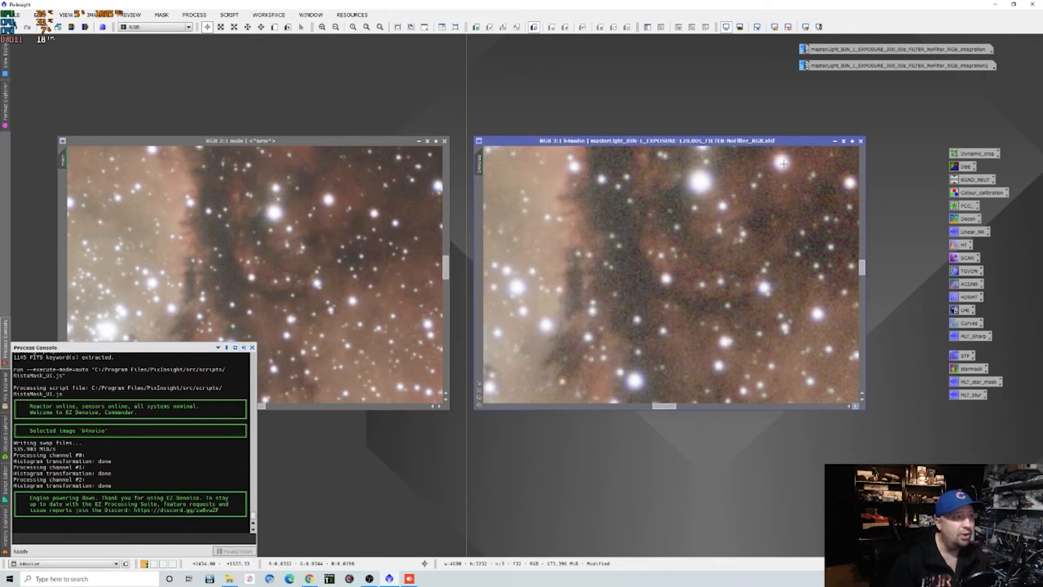
# Compare the noise in the main and b4noise images, both close up around the dark lane and at full-nebula scale
pyautogui.click(265, 275)
pyautogui.hotkey('ctrl', 'z')
pyautogui.hotkey('ctrl', 'y')
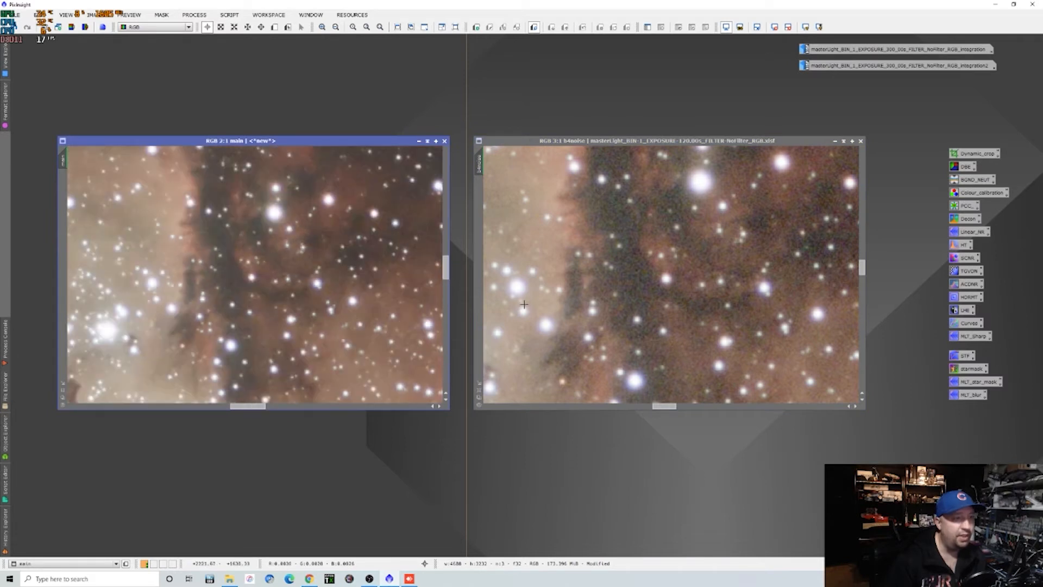
pyautogui.click(668, 298)
pyautogui.hotkey('ctrl', 'z')
pyautogui.hotkey('ctrl', 'y')
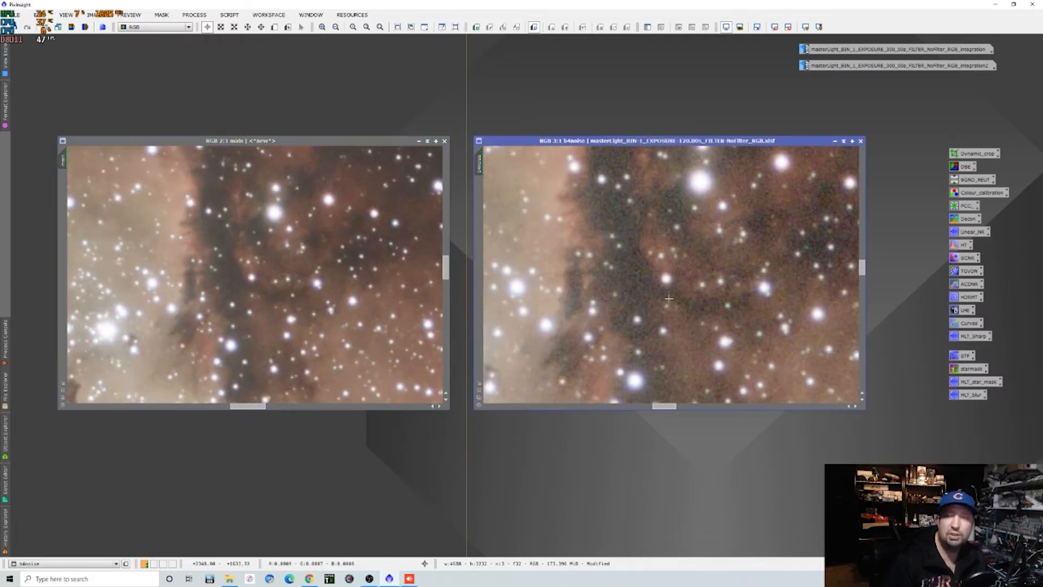
pyautogui.scroll(-1, 668, 297)
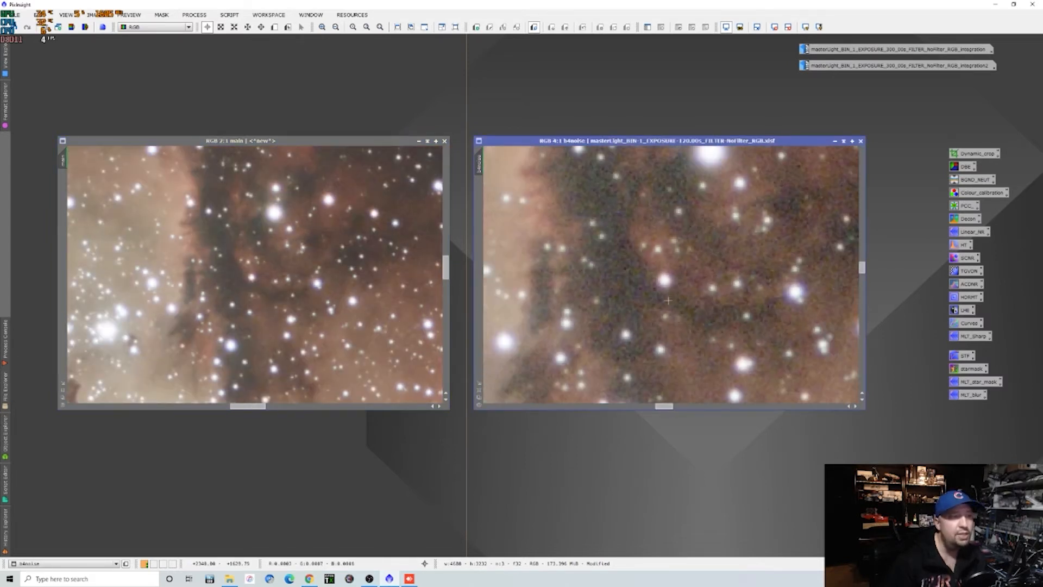
pyautogui.scroll(-5, 669, 300)
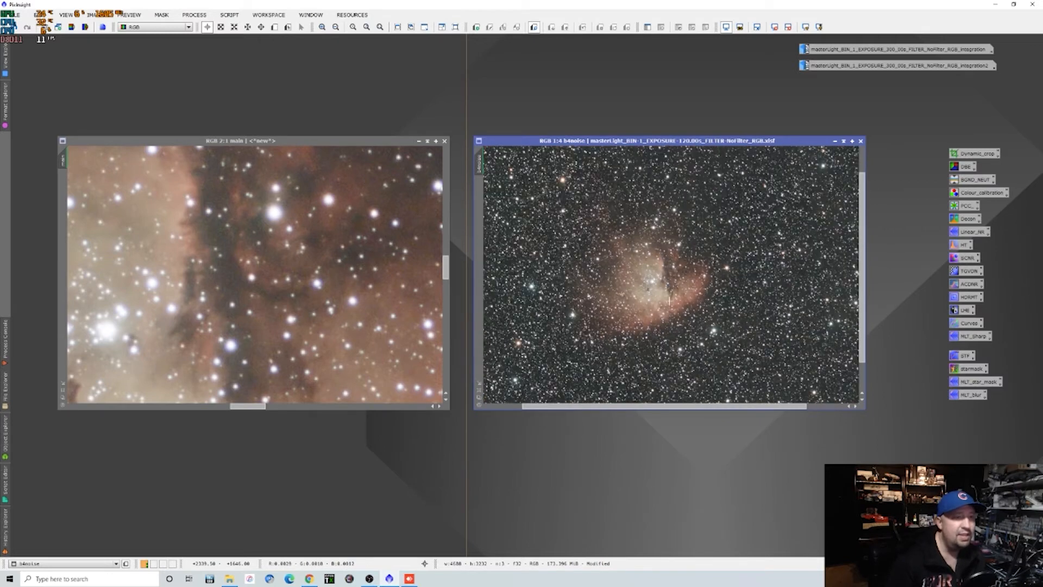
pyautogui.scroll(-5, 279, 292)
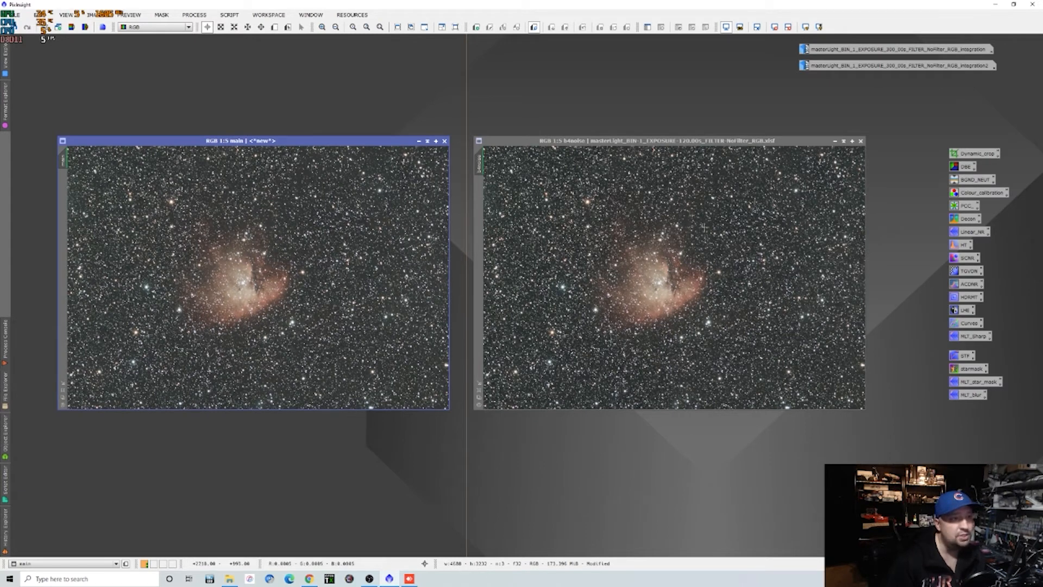
# Close the b4noise image without saving it and reposition the main image window in the workspace
pyautogui.click(860, 140)
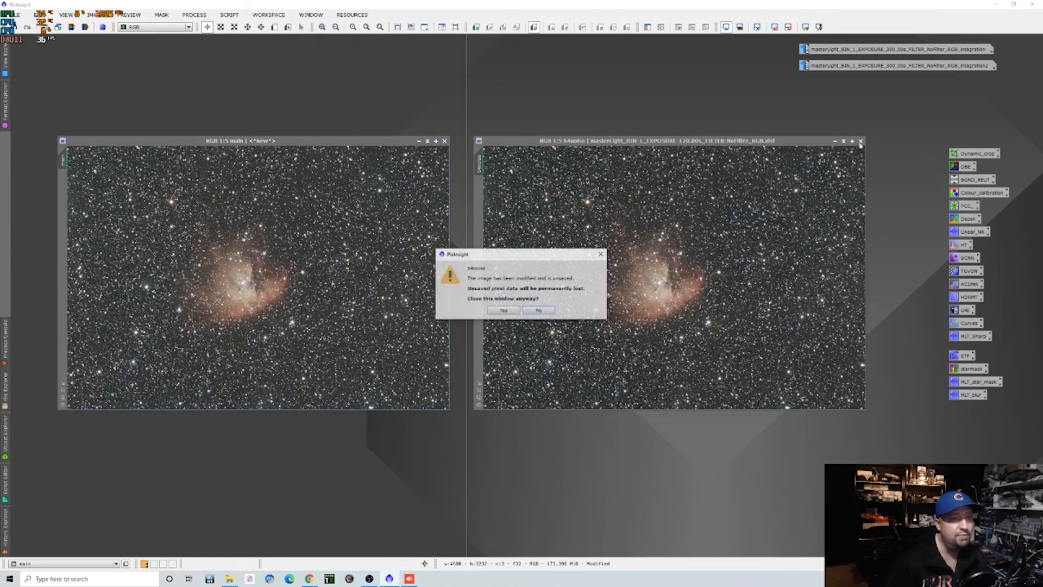
pyautogui.click(503, 311)
pyautogui.moveTo(265, 143); pyautogui.dragTo(383, 114)
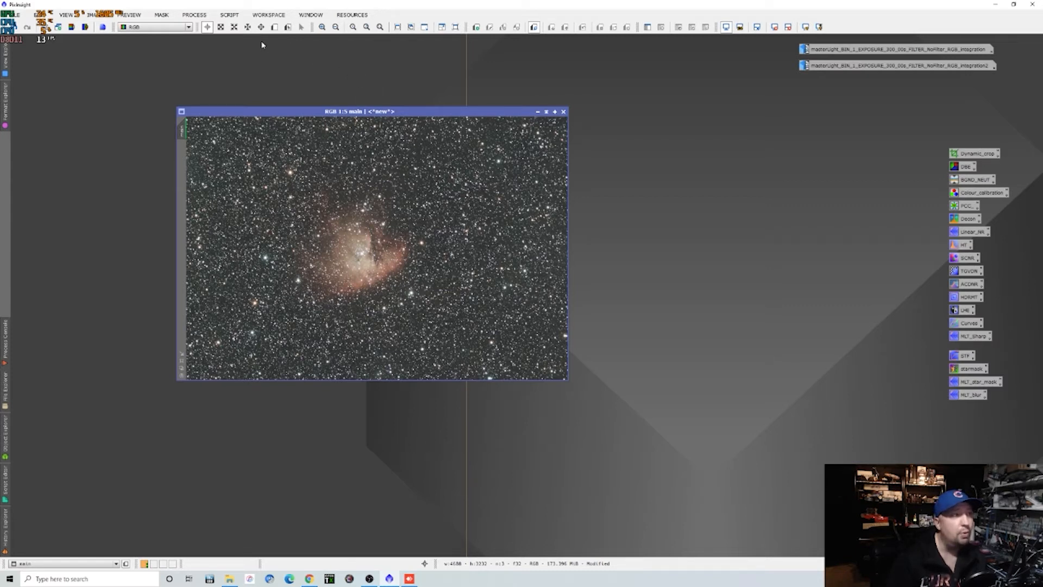
# Set up StarXTerminator with Generate Star Image and Linear enabled, and inspect the stars in the main image
pyautogui.click(196, 17)
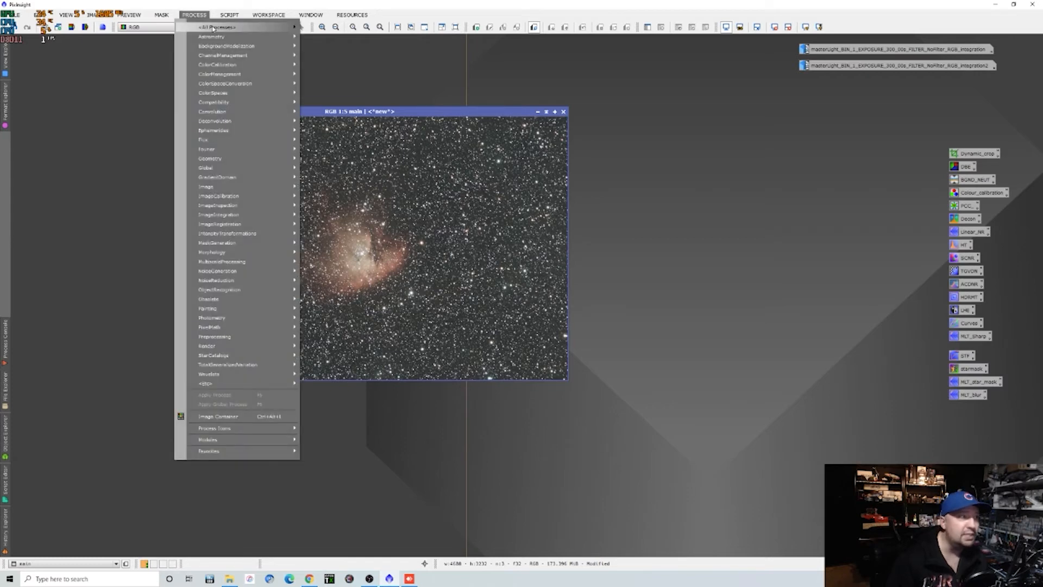
pyautogui.moveTo(213, 27)
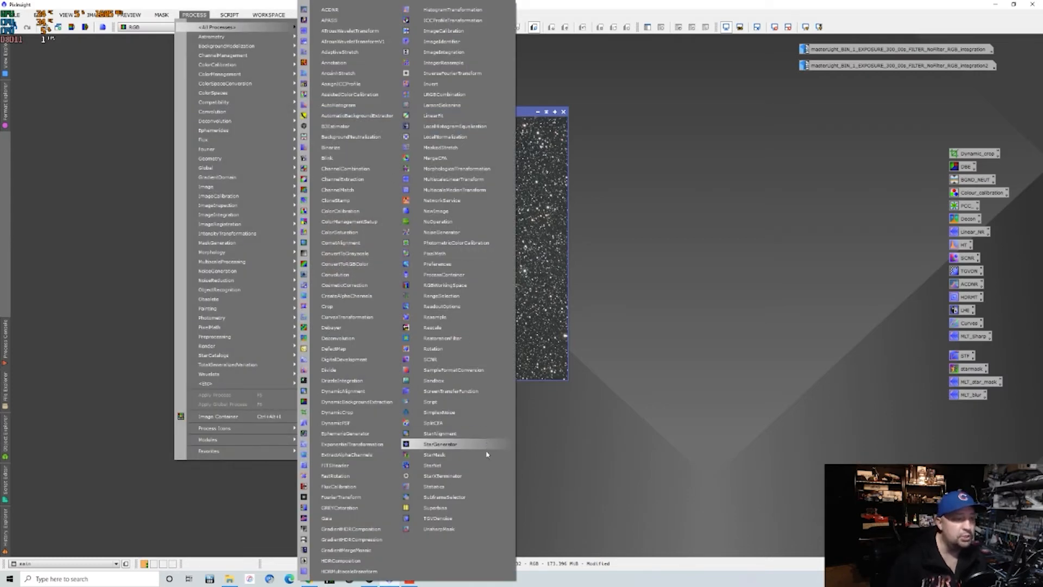
pyautogui.click(473, 476)
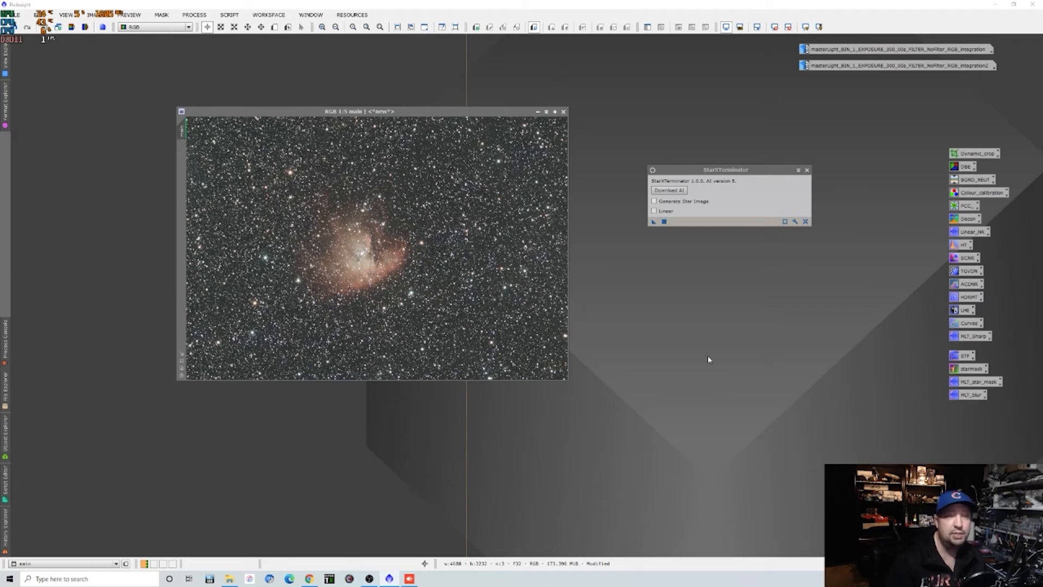
pyautogui.click(654, 202)
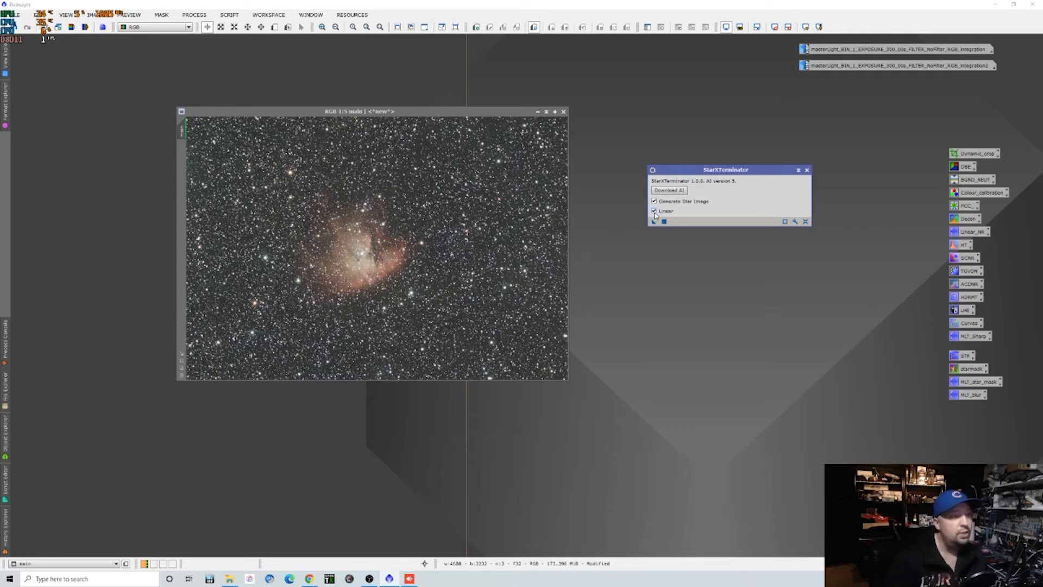
pyautogui.scroll(5, 467, 280)
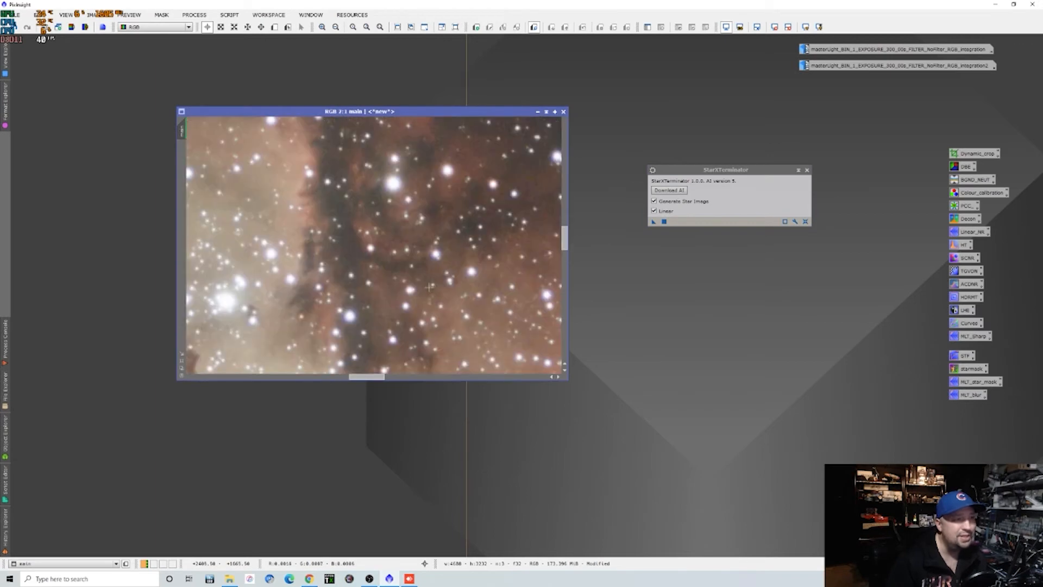
pyautogui.scroll(1, 429, 286)
pyautogui.moveTo(373, 376); pyautogui.dragTo(443, 380)
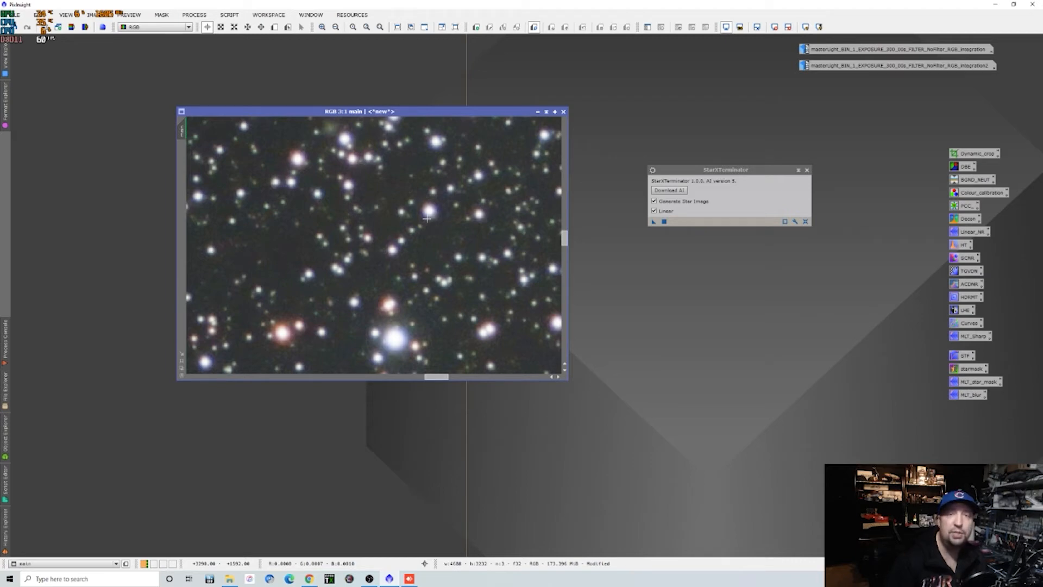
pyautogui.scroll(-6, 437, 255)
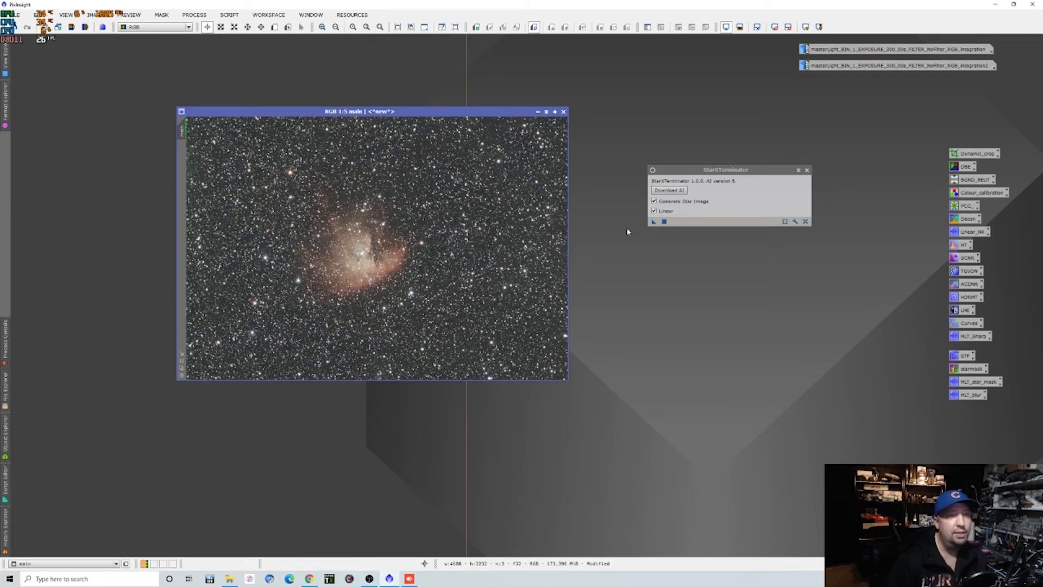
pyautogui.click(692, 170)
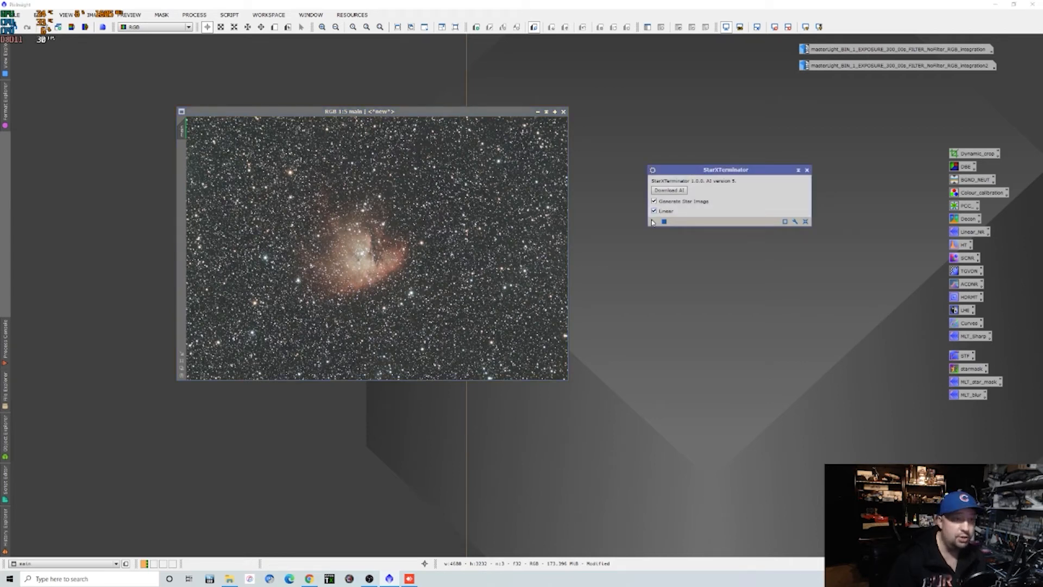
# Run StarXTerminator on the main image and check the extracted main_stars image with a temporary auto-stretch
pyautogui.moveTo(653, 225); pyautogui.dragTo(427, 245)
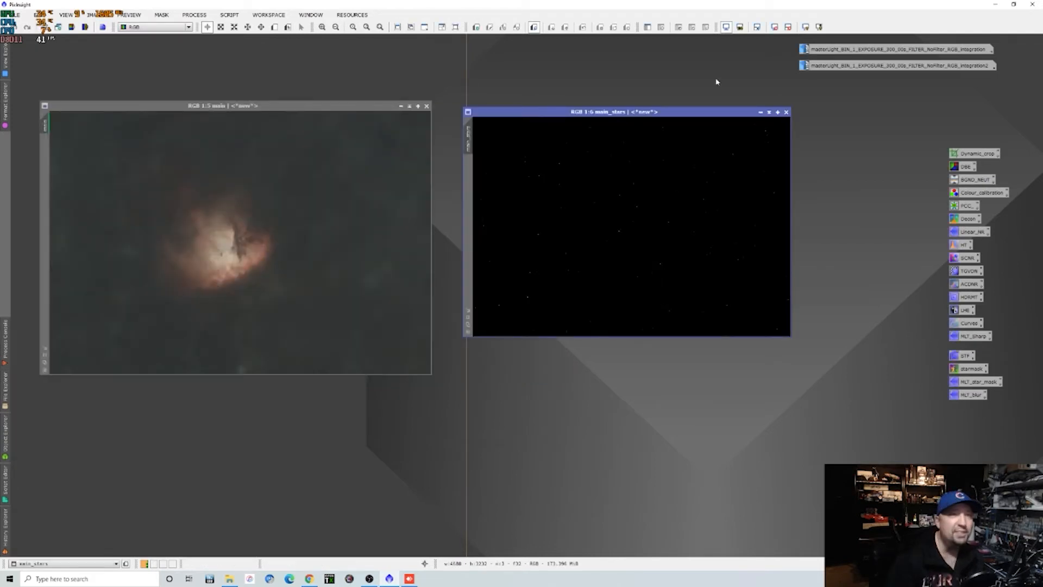
pyautogui.click(775, 28)
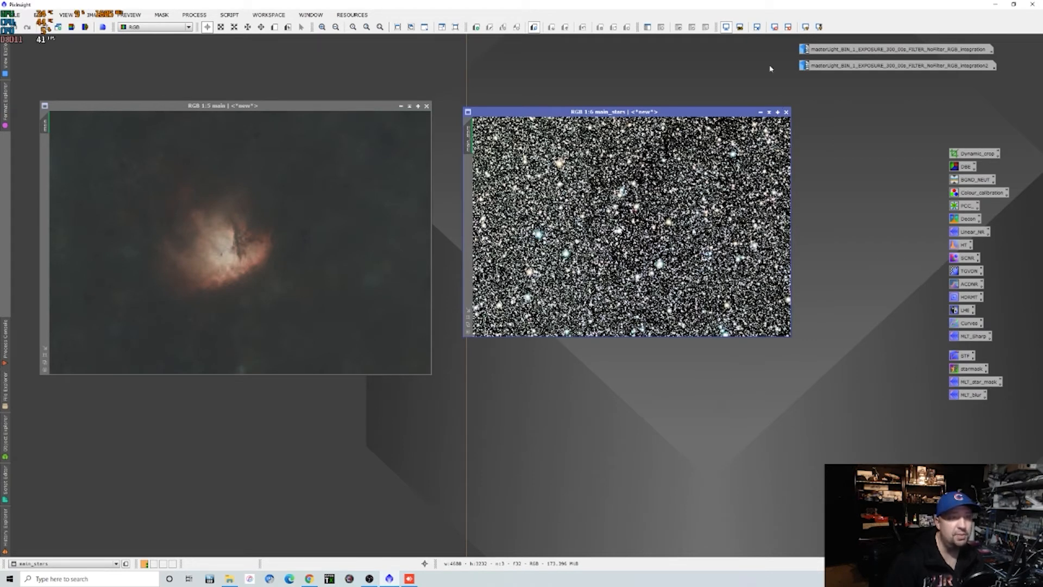
pyautogui.click(775, 27)
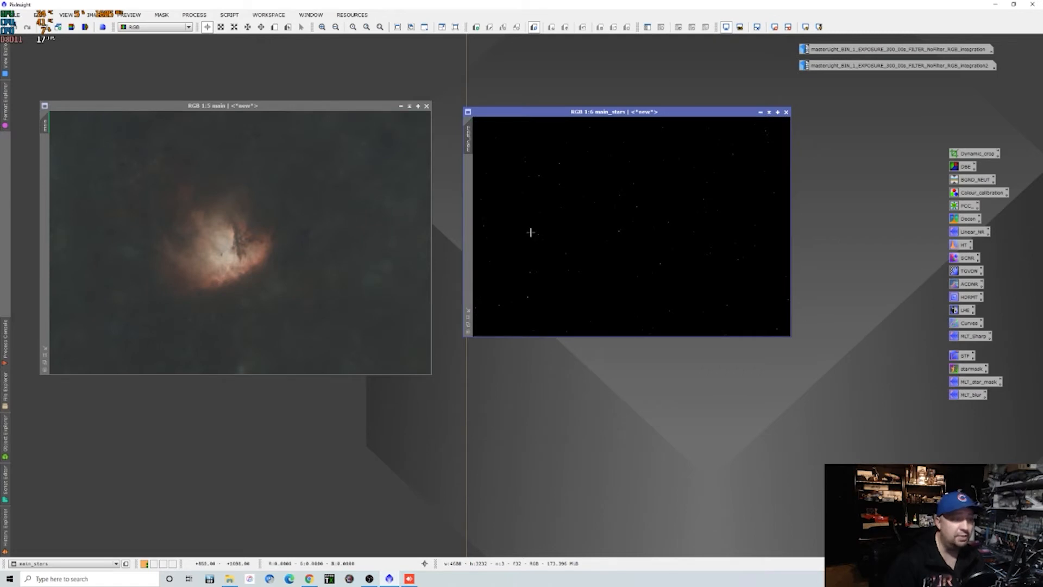
# Remove the screen stretch from the starless main image, minimize it and set its icon aside in the workspace
pyautogui.click(321, 106)
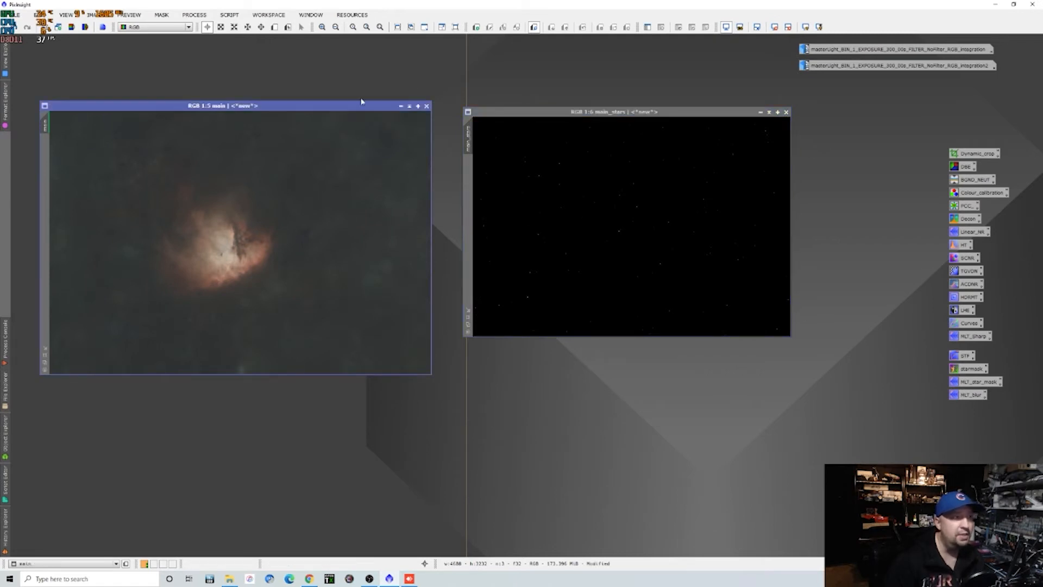
pyautogui.click(774, 30)
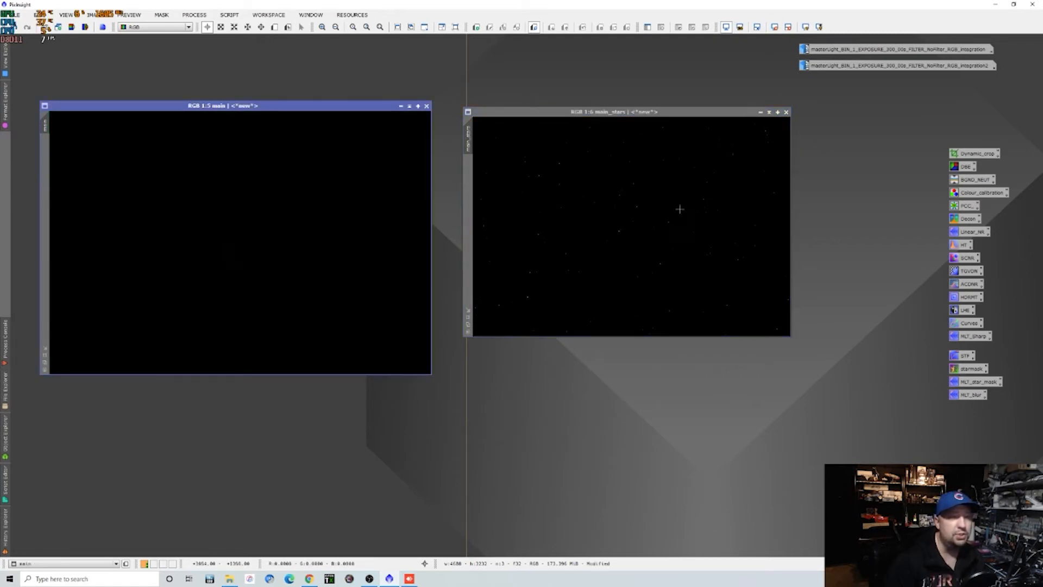
pyautogui.click(402, 107)
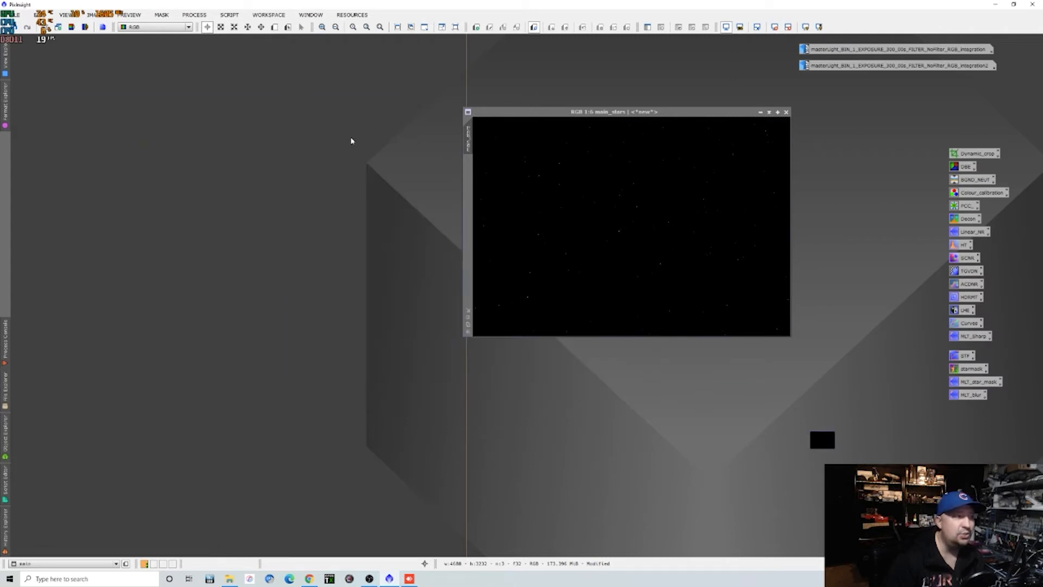
pyautogui.moveTo(878, 459); pyautogui.dragTo(82, 53)
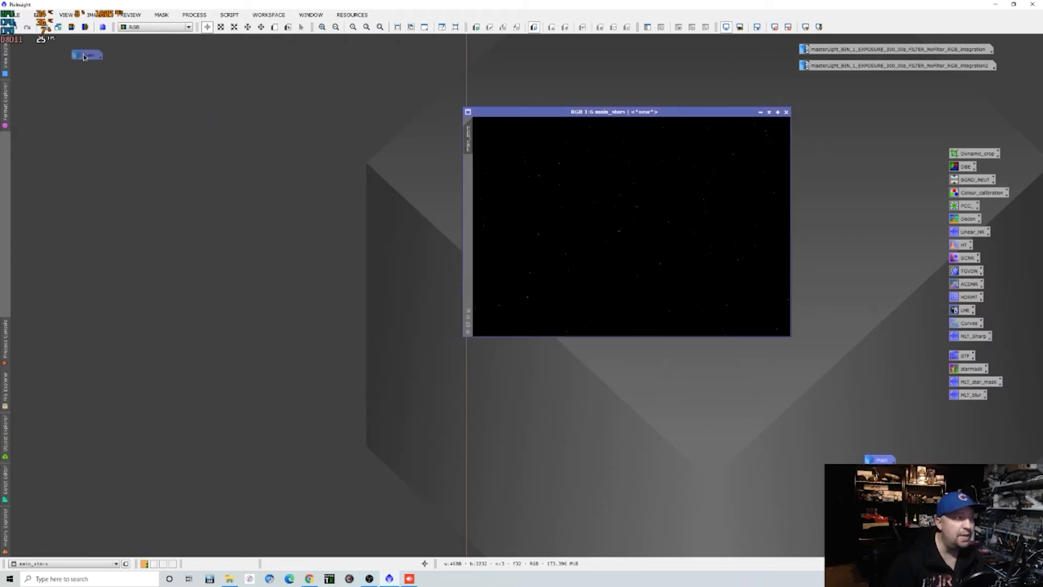
# Rename the main_stars image as stars and reposition its window in the workspace
pyautogui.rightClick(470, 142)
pyautogui.click(519, 179)
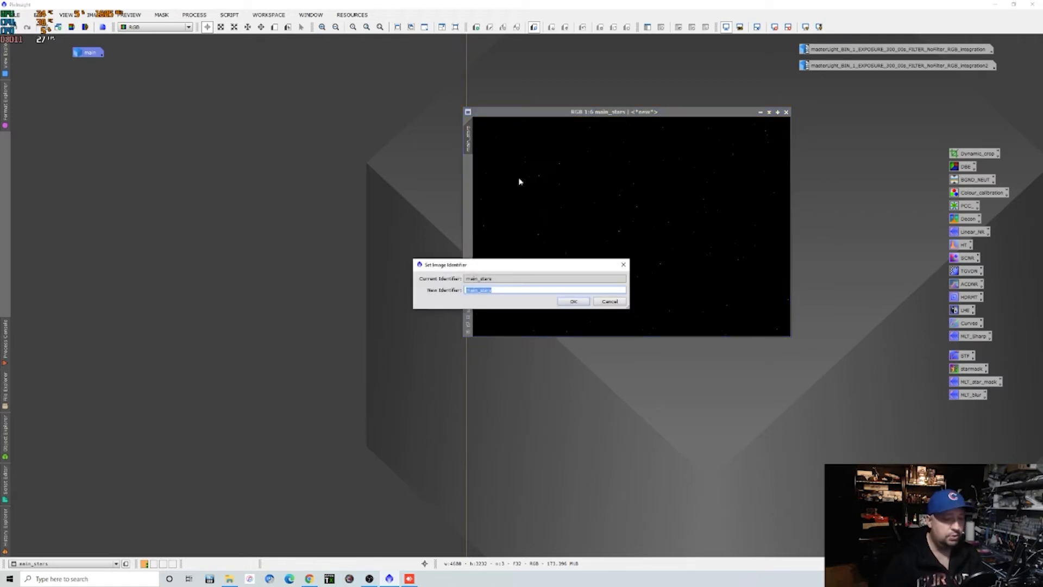
pyautogui.press('BackSpace')
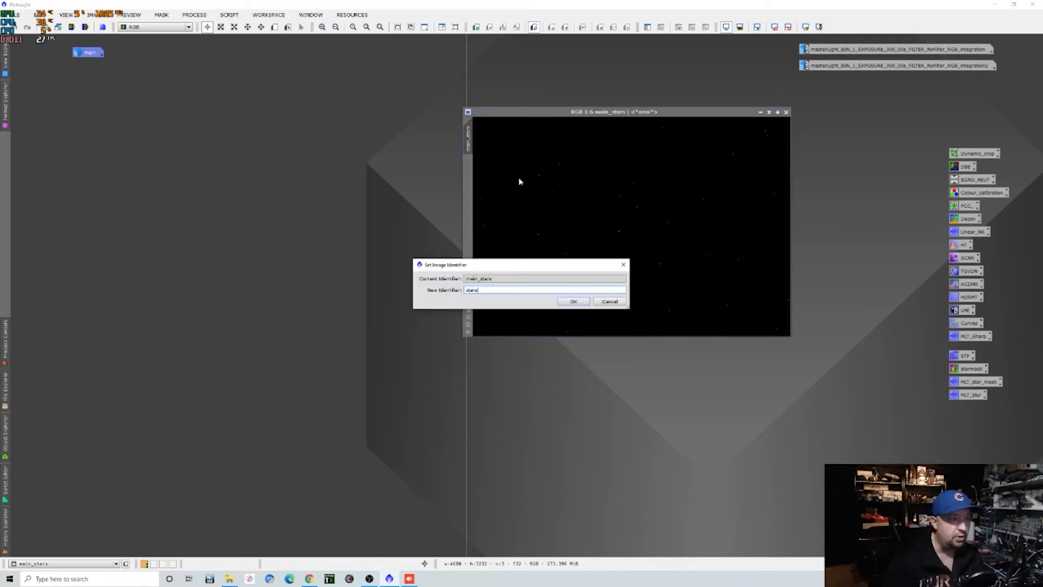
pyautogui.click(573, 301)
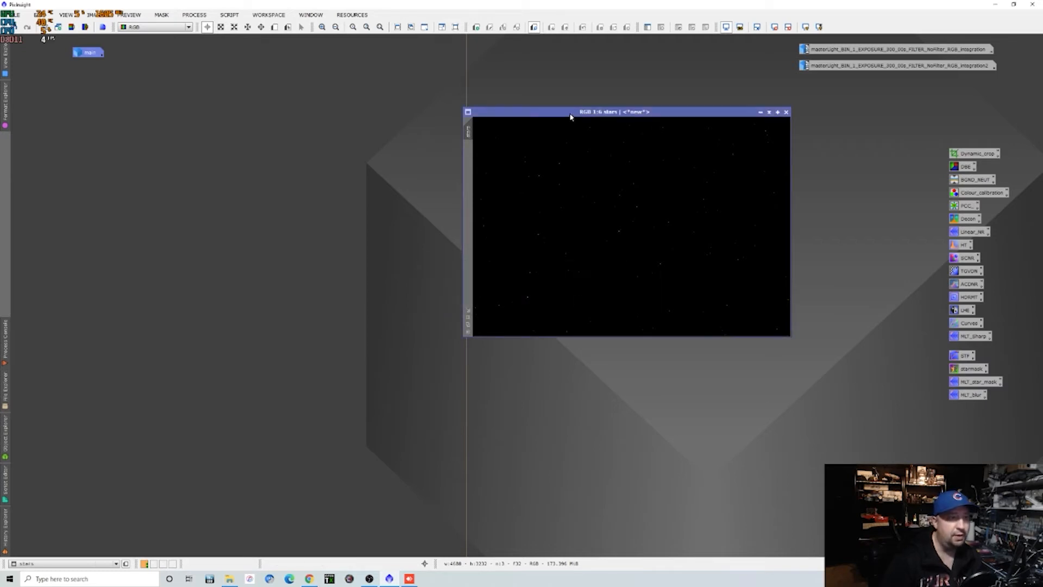
pyautogui.moveTo(606, 116); pyautogui.dragTo(295, 106)
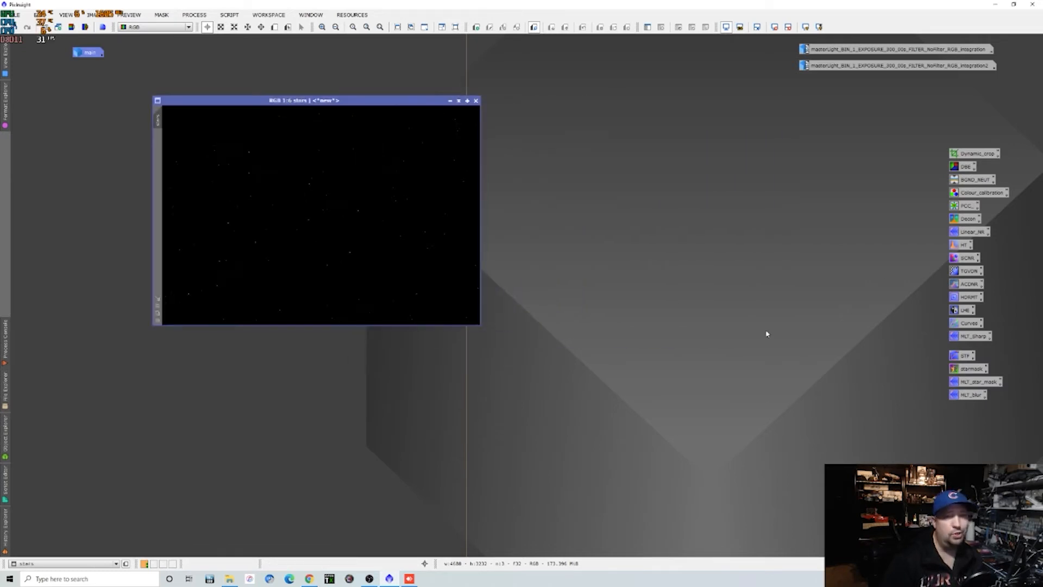
# Stretch the stars image with HistogramTransformation under a real-time preview, applying midtones of about 0.04
pyautogui.doubleClick(958, 247)
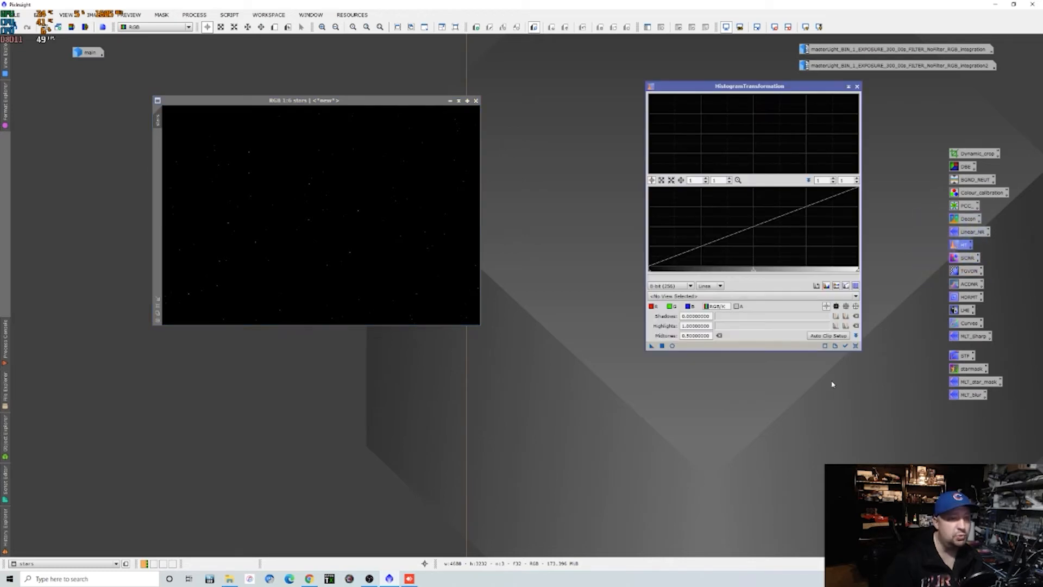
pyautogui.click(673, 346)
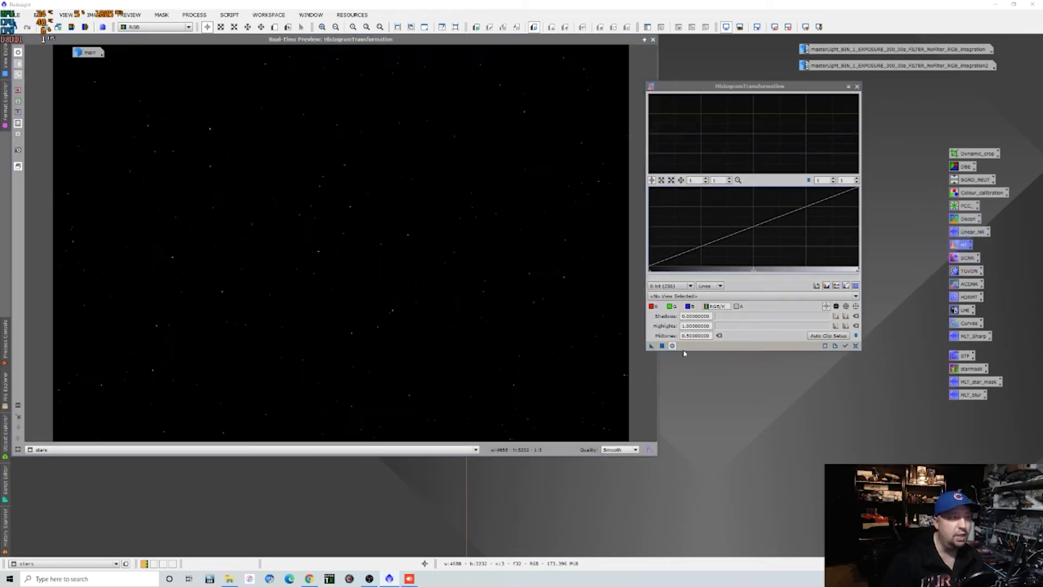
pyautogui.click(855, 347)
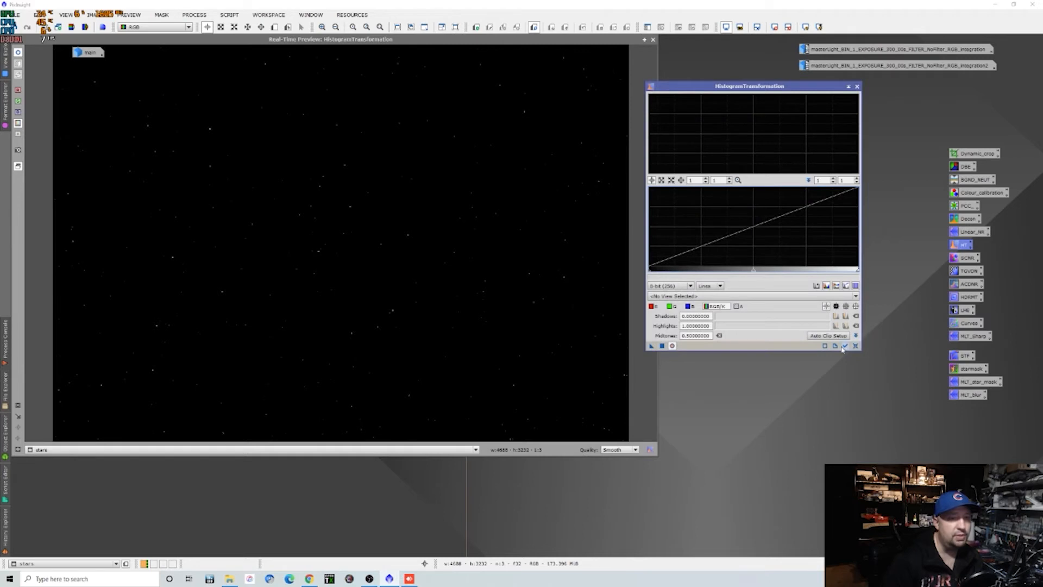
pyautogui.click(845, 345)
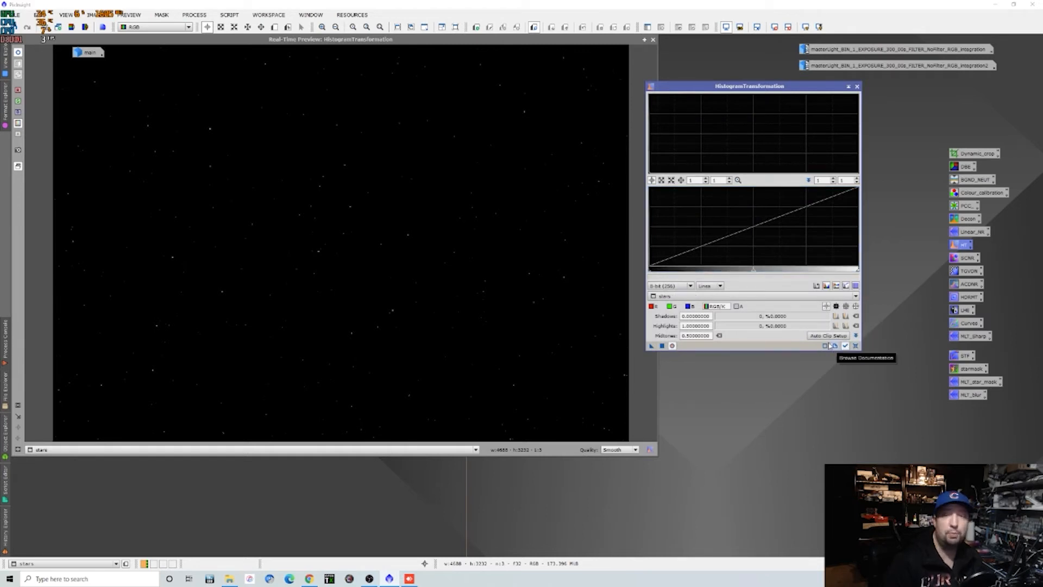
pyautogui.moveTo(752, 272); pyautogui.dragTo(656, 276)
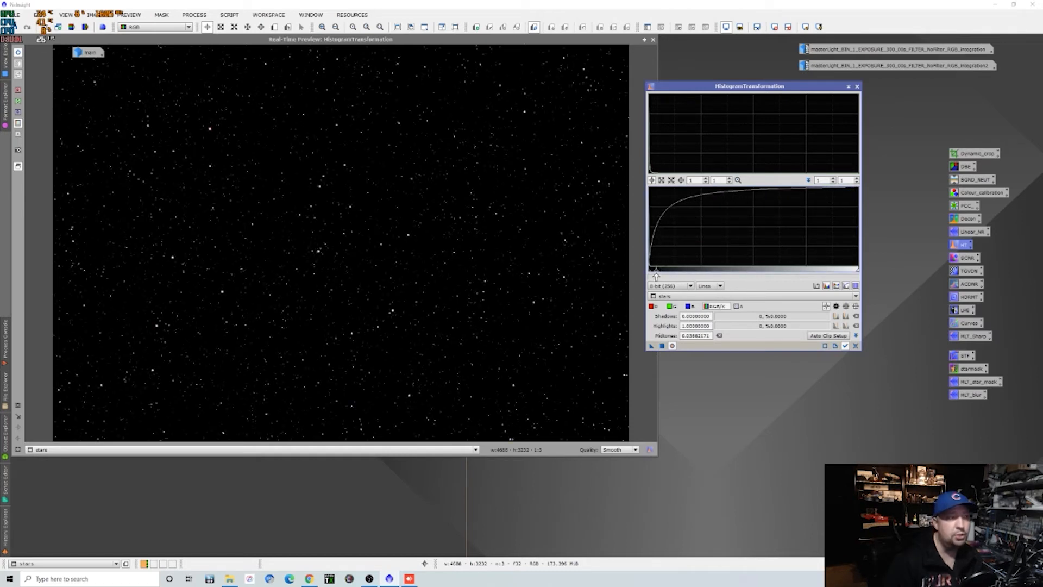
pyautogui.click(662, 346)
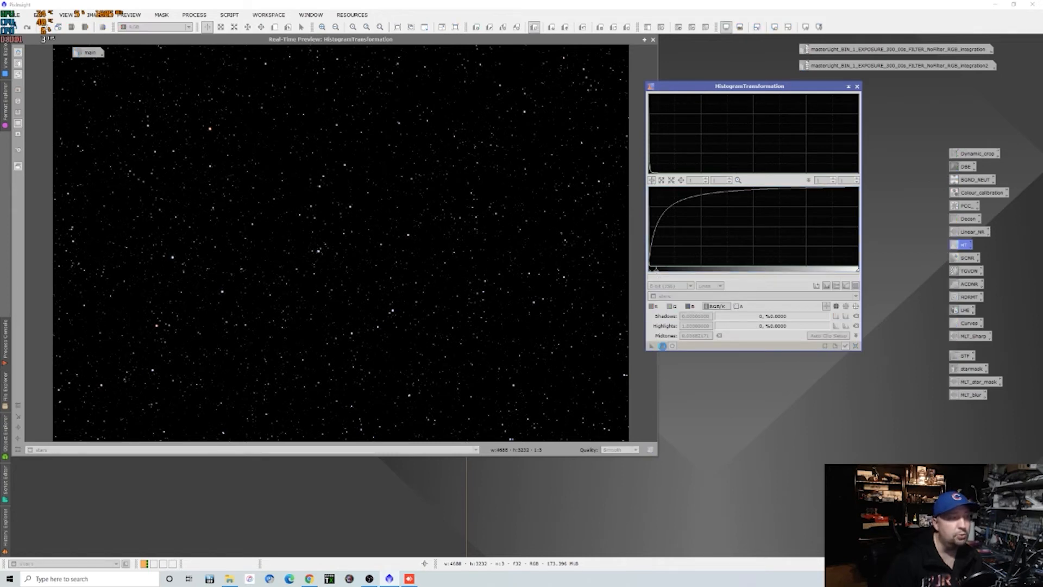
# Reset HistogramTransformation, apply a second, gentler stretch to the stars image with midtones of about 0.37, and close the process
pyautogui.click(855, 346)
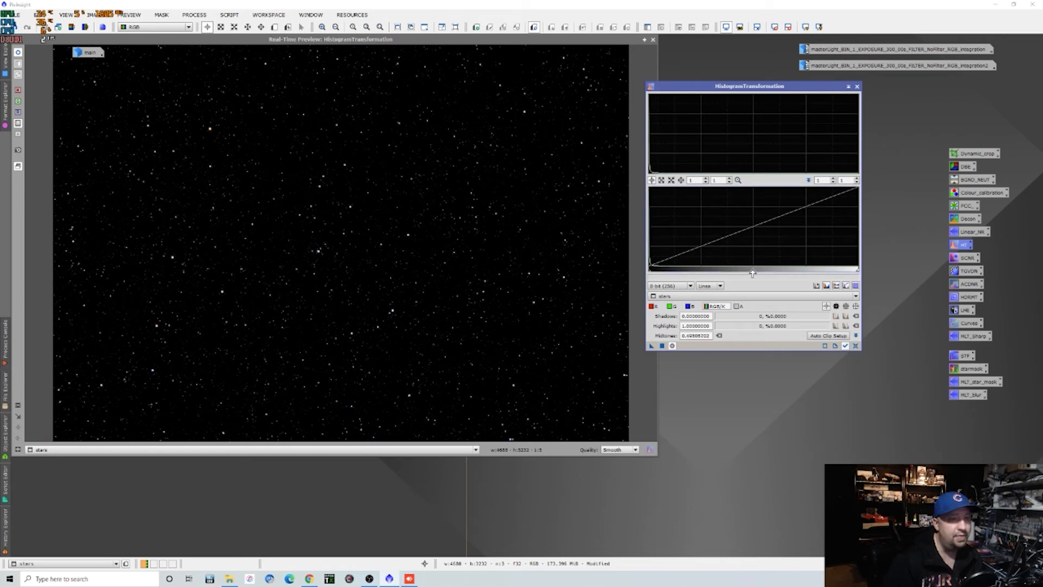
pyautogui.moveTo(752, 274); pyautogui.dragTo(727, 273)
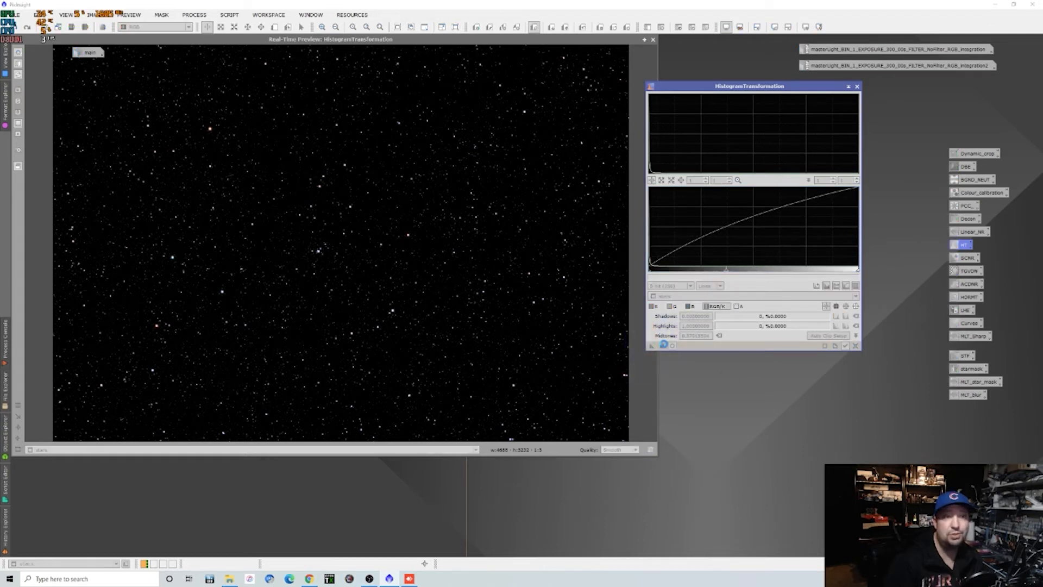
pyautogui.click(855, 346)
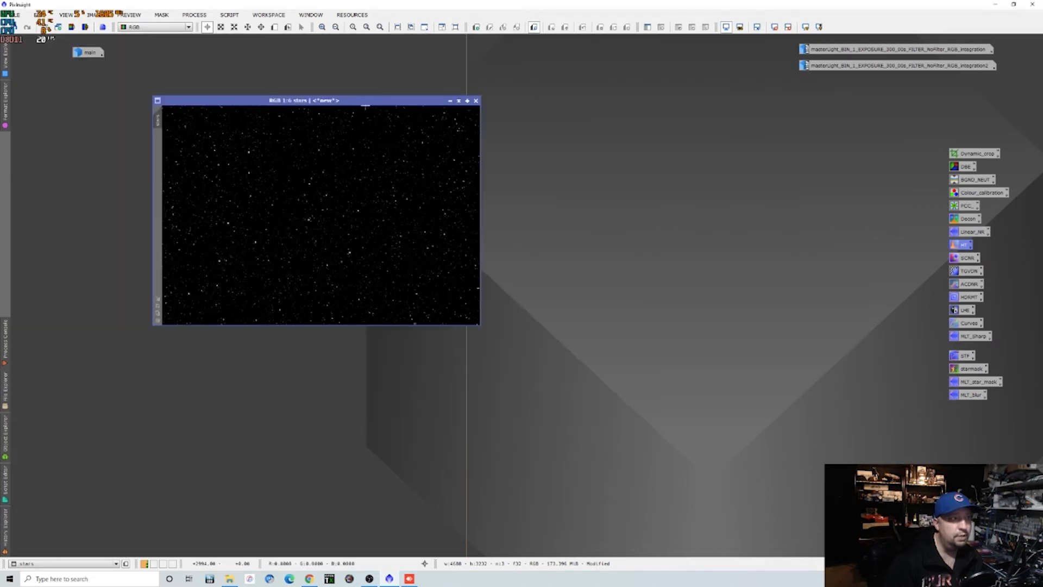
# Reposition the stars window, inspect the star colors close up and invert the image
pyautogui.moveTo(368, 103); pyautogui.dragTo(563, 145)
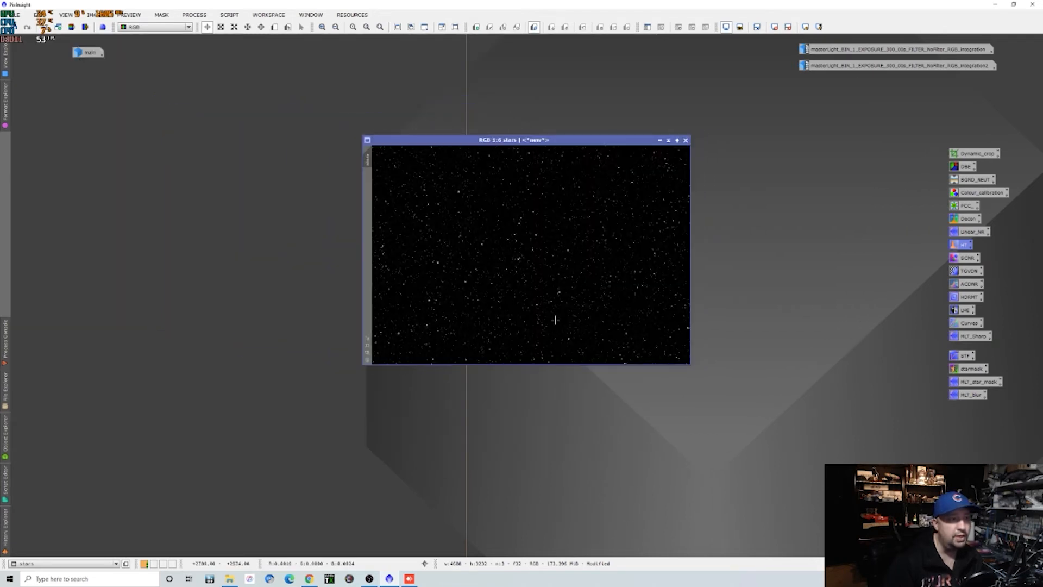
pyautogui.scroll(1, 367, 350)
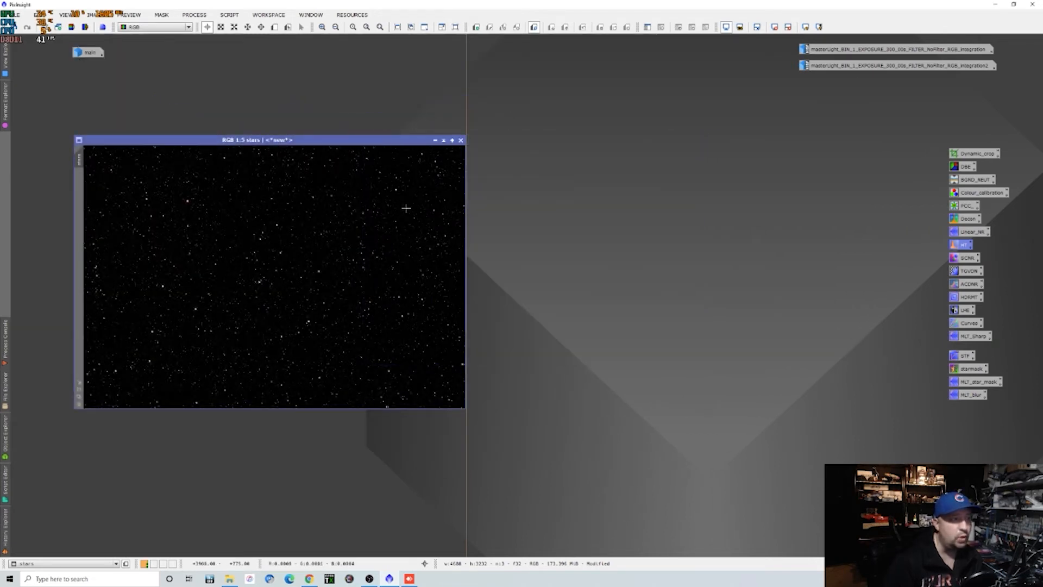
pyautogui.moveTo(363, 141); pyautogui.dragTo(496, 107)
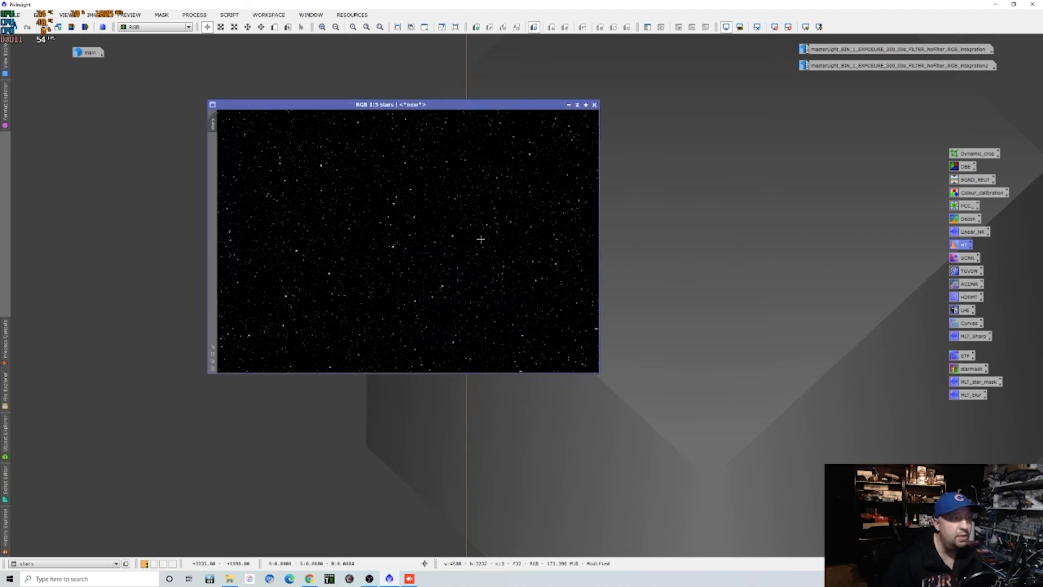
pyautogui.scroll(7, 483, 236)
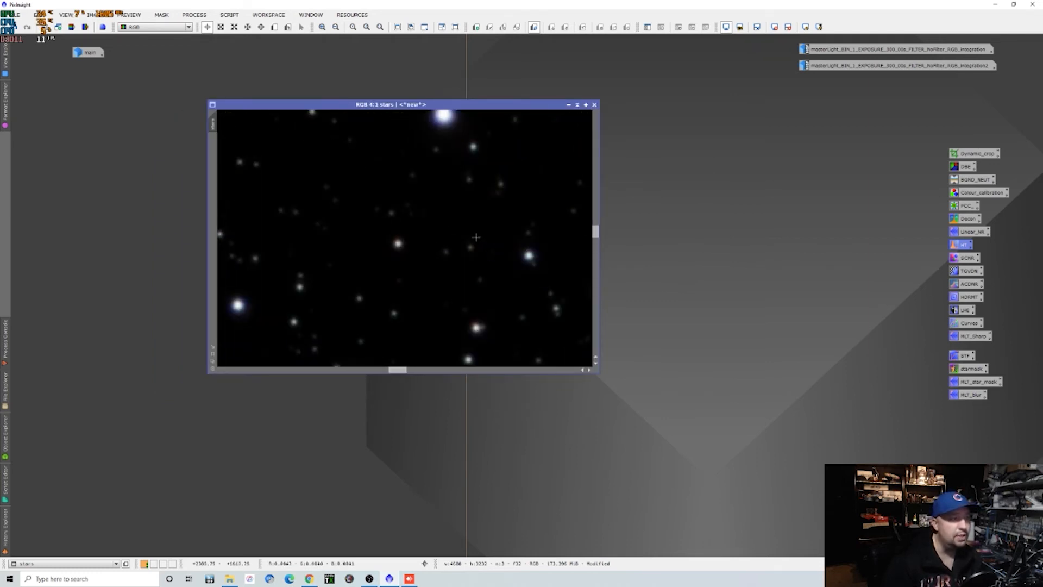
pyautogui.click(93, 16)
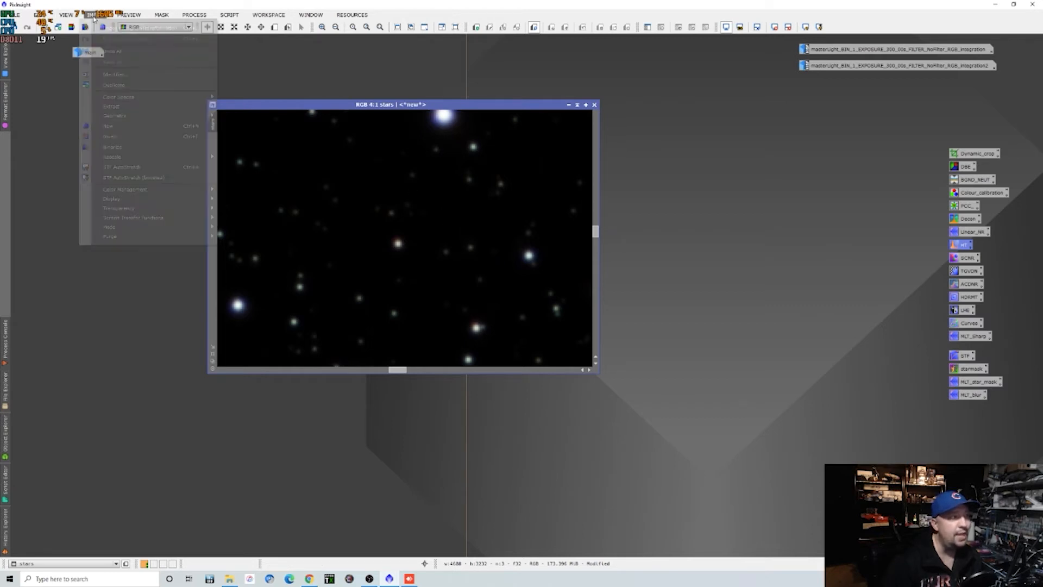
pyautogui.click(129, 134)
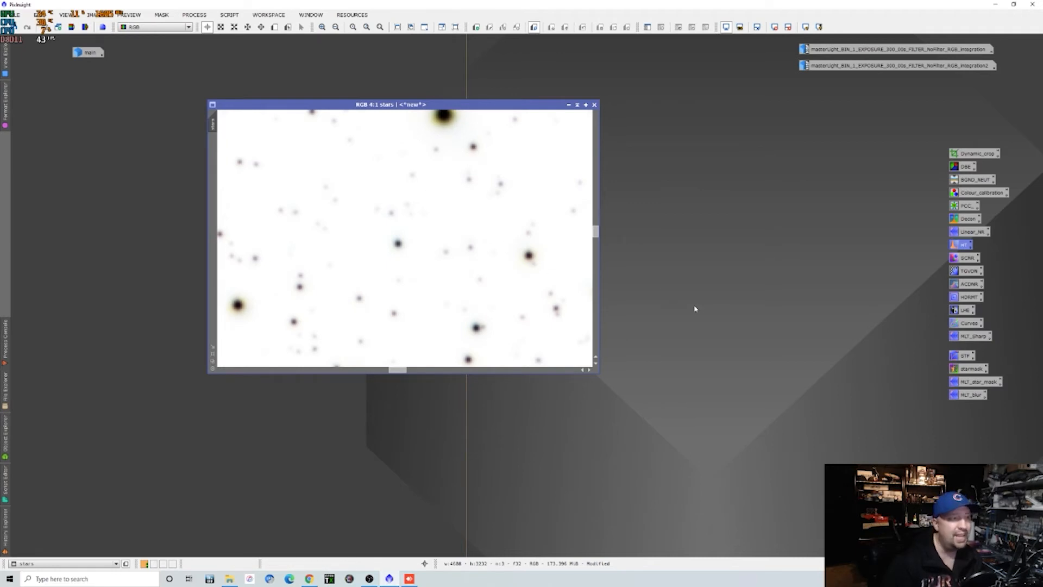
# Apply SCNR to the inverted stars image, removing green with Average Neutral protection and amount 1.00
pyautogui.doubleClick(961, 260)
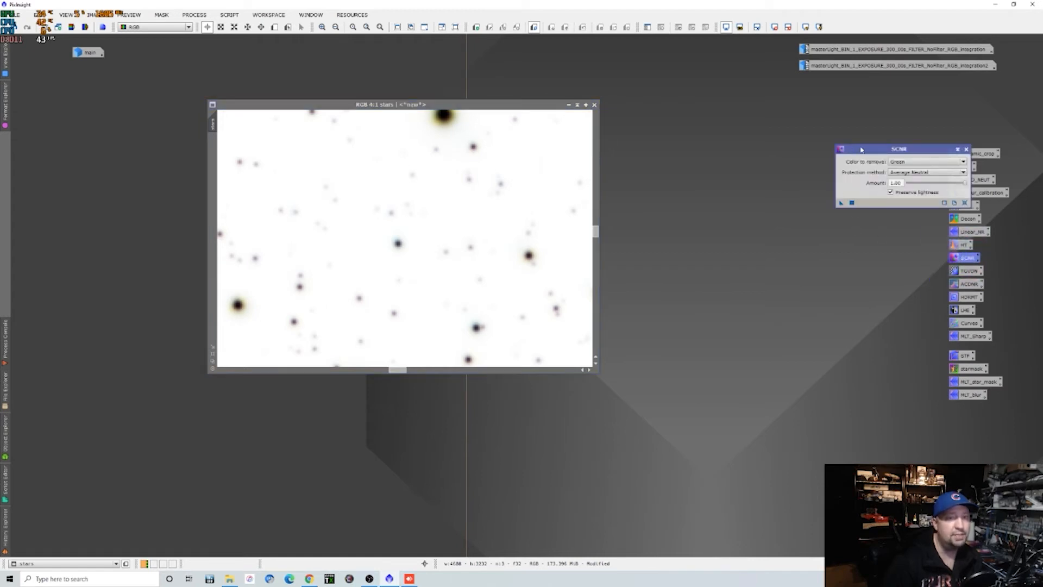
pyautogui.moveTo(861, 150); pyautogui.dragTo(779, 116)
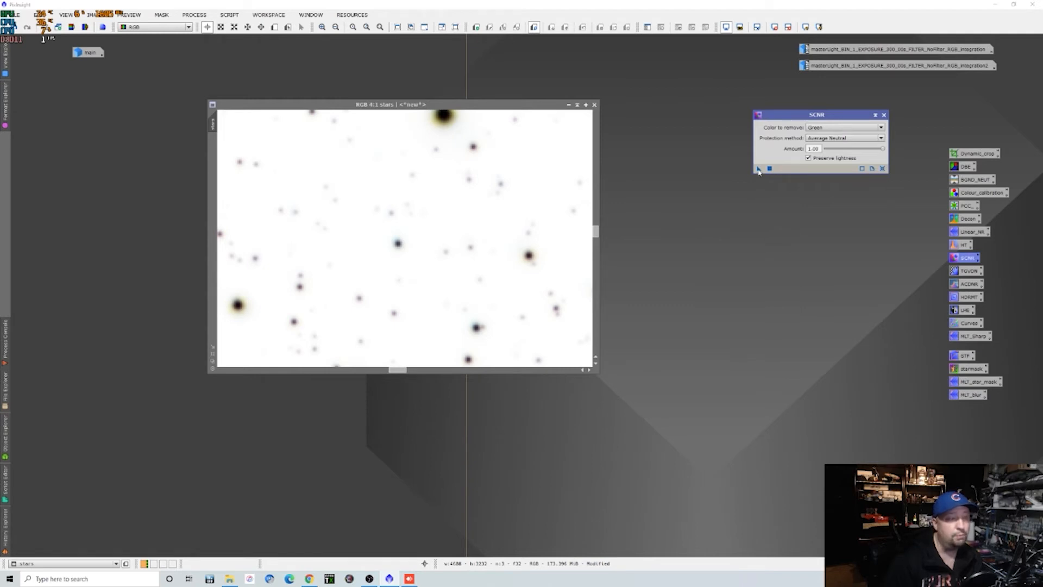
pyautogui.moveTo(758, 170); pyautogui.dragTo(439, 221)
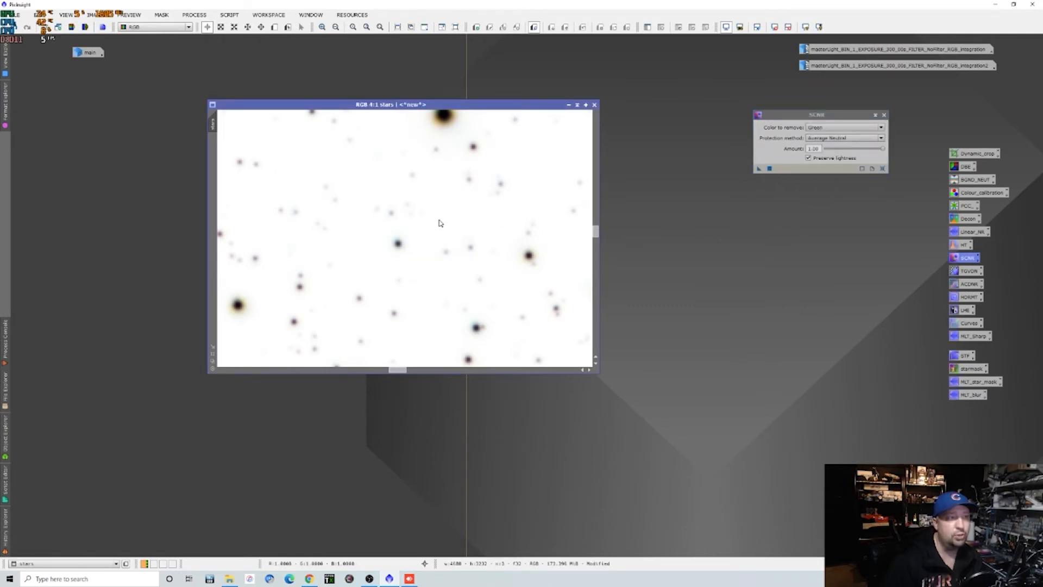
# Change the SCNR color to remove to Red, apply it to the inverted stars image and close SCNR
pyautogui.click(846, 127)
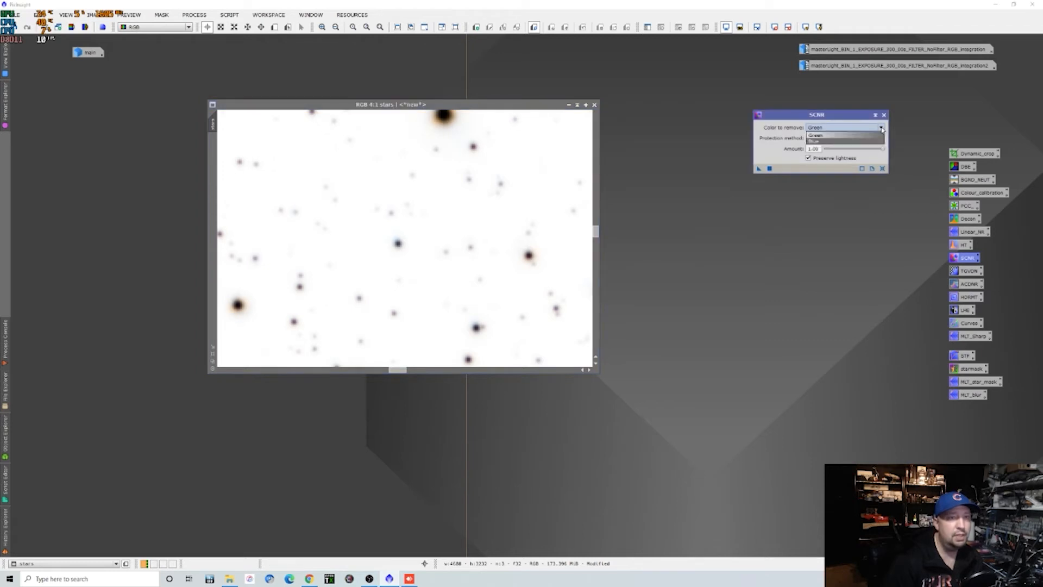
pyautogui.click(849, 136)
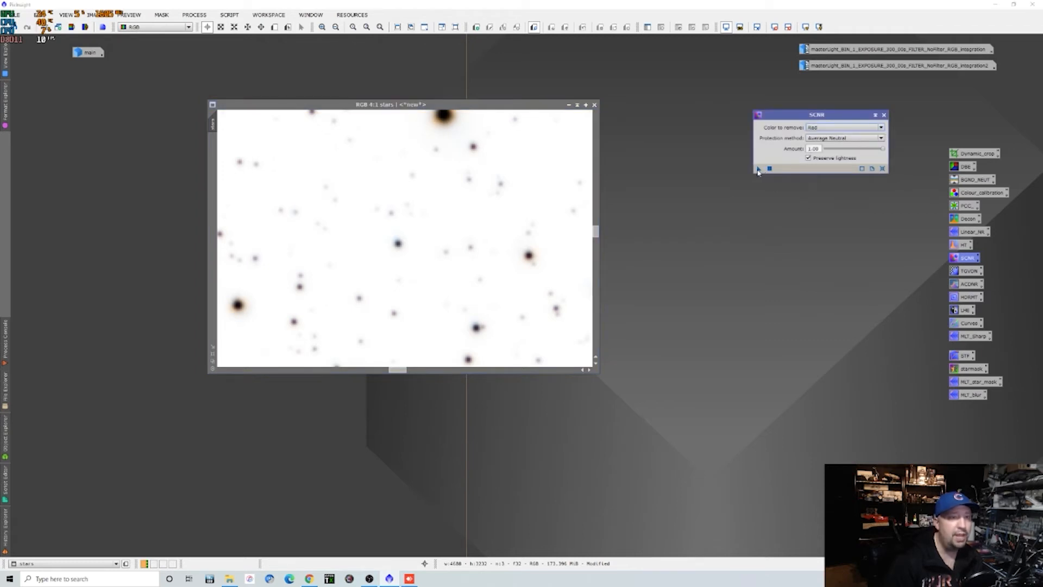
pyautogui.moveTo(759, 170); pyautogui.dragTo(501, 211)
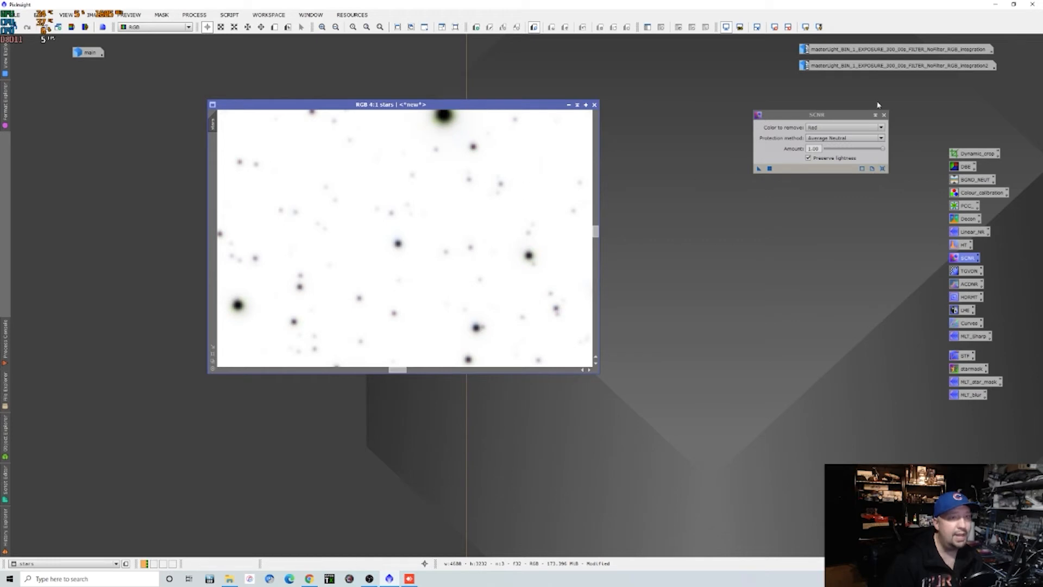
pyautogui.click(884, 114)
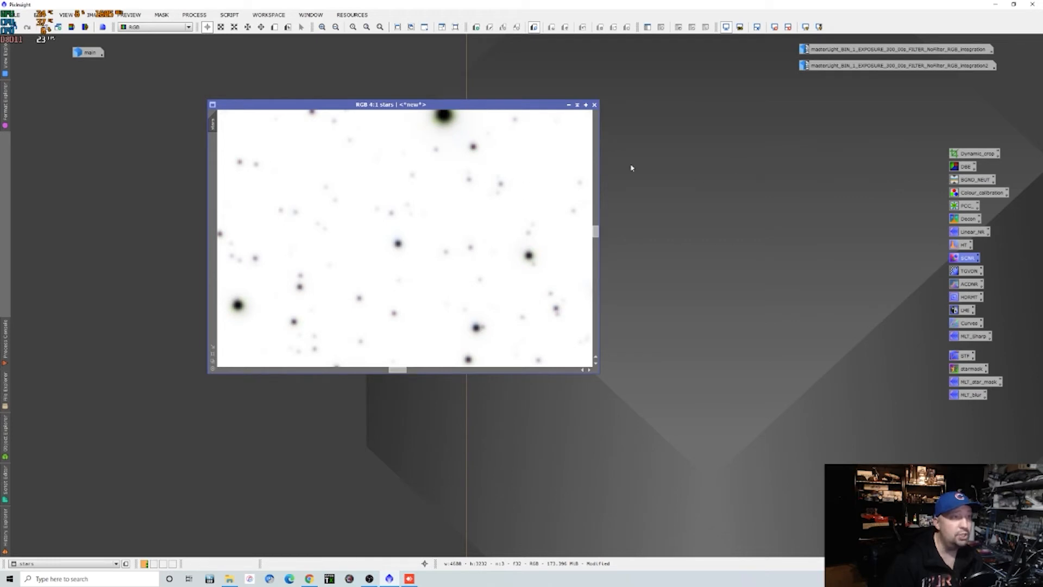
# Invert the stars image back to its normal tones and inspect the corrected star colors close up and across the full frame
pyautogui.click(96, 15)
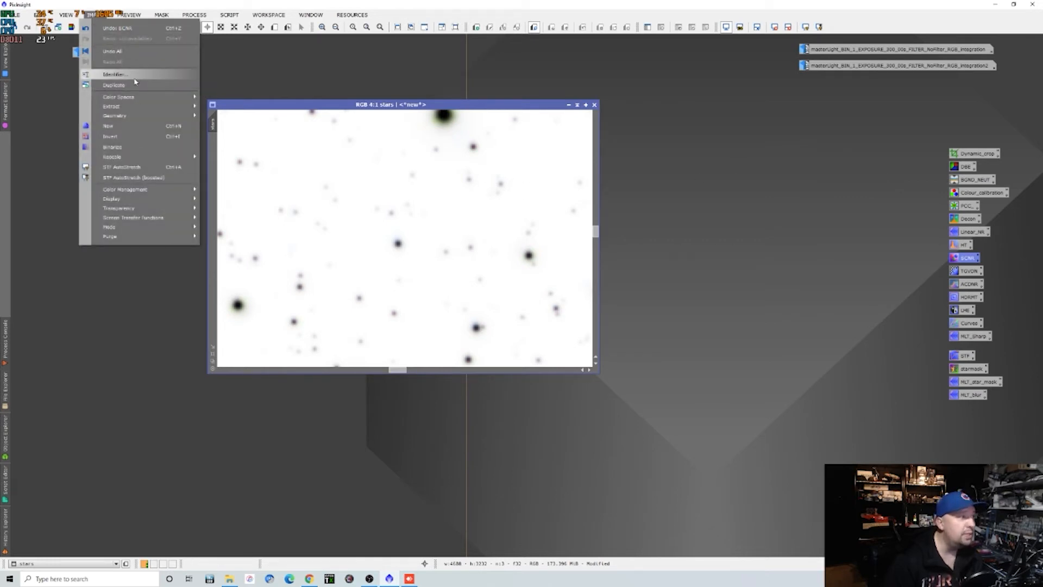
pyautogui.moveTo(65, 15)
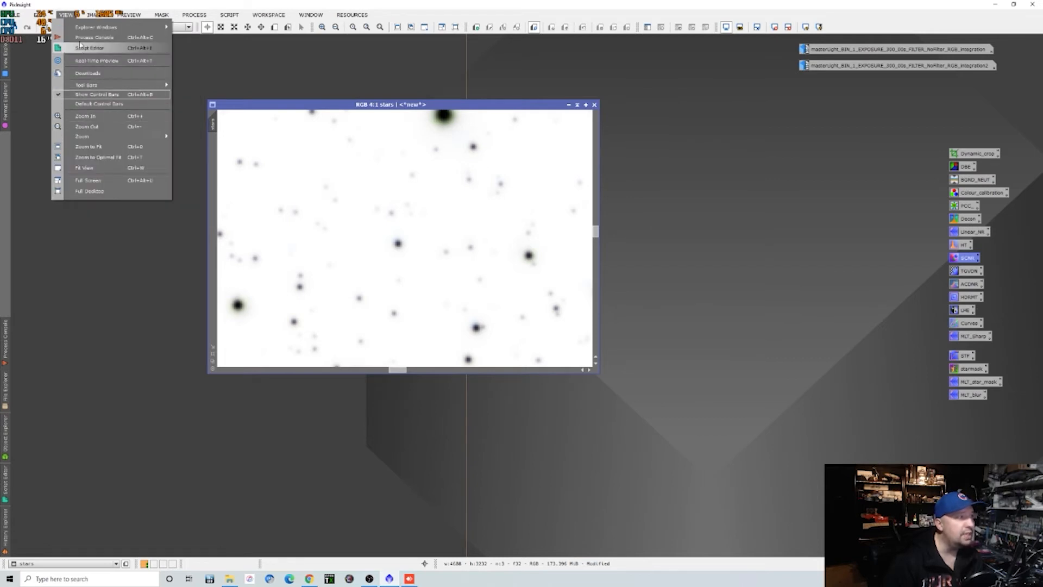
pyautogui.click(86, 116)
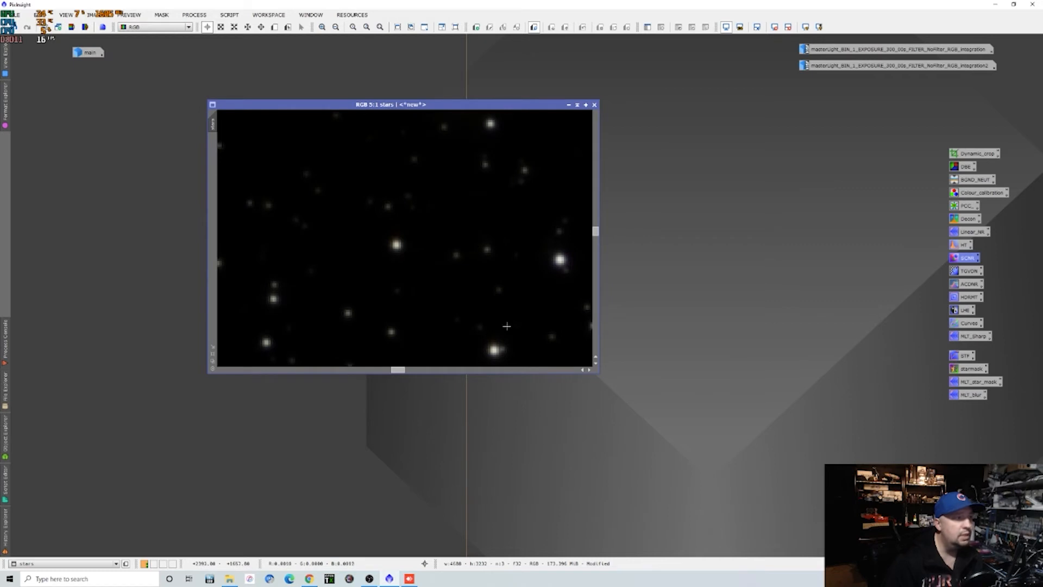
pyautogui.moveTo(401, 373); pyautogui.dragTo(299, 367)
pyautogui.scroll(4, 488, 263)
pyautogui.scroll(-10, 487, 263)
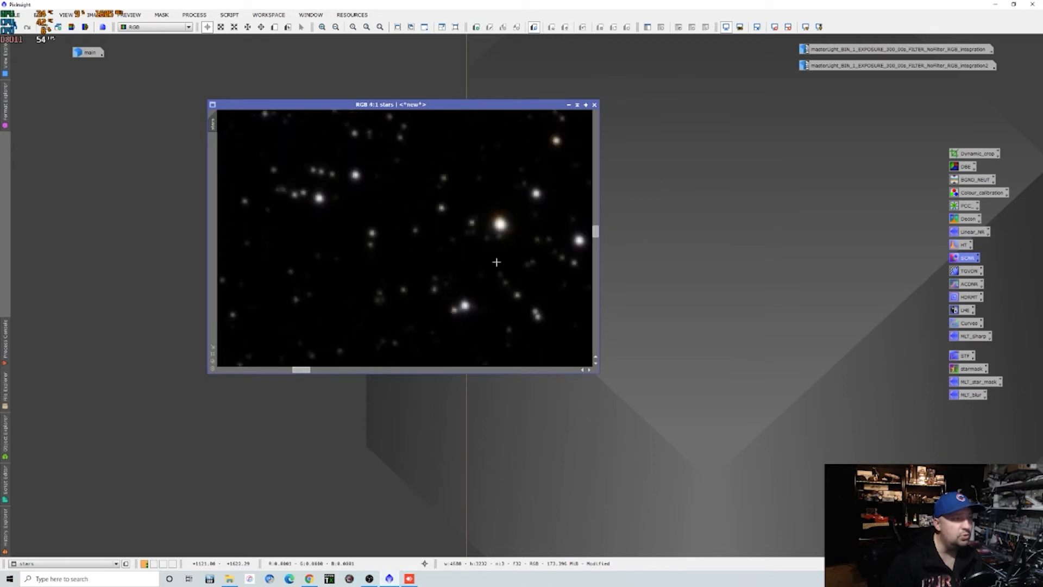
pyautogui.scroll(-2, 496, 262)
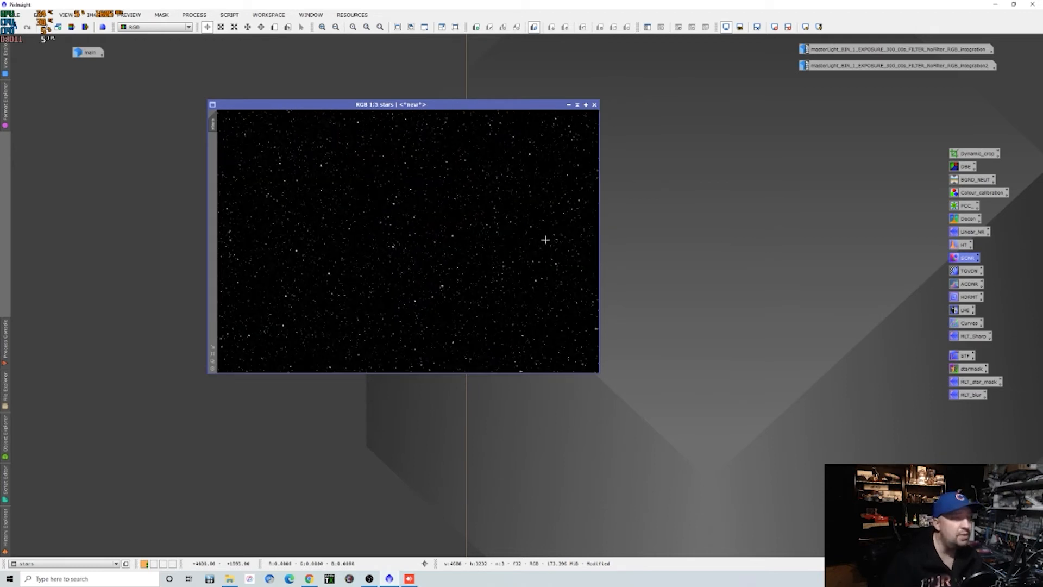
# Minimize the stars image and park its icon just below the two masterLight icons
pyautogui.moveTo(444, 106); pyautogui.dragTo(734, 121)
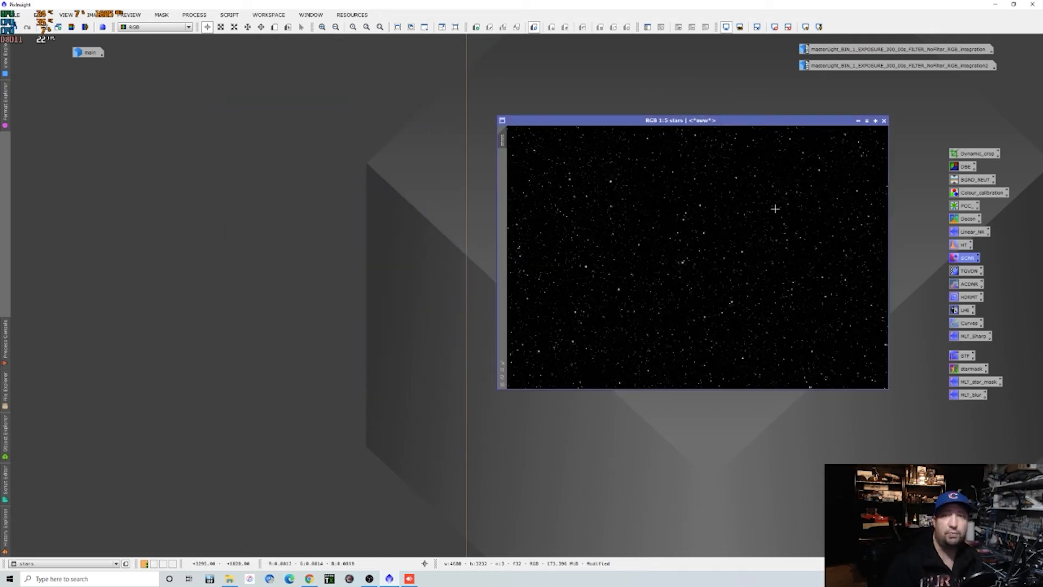
pyautogui.click(857, 121)
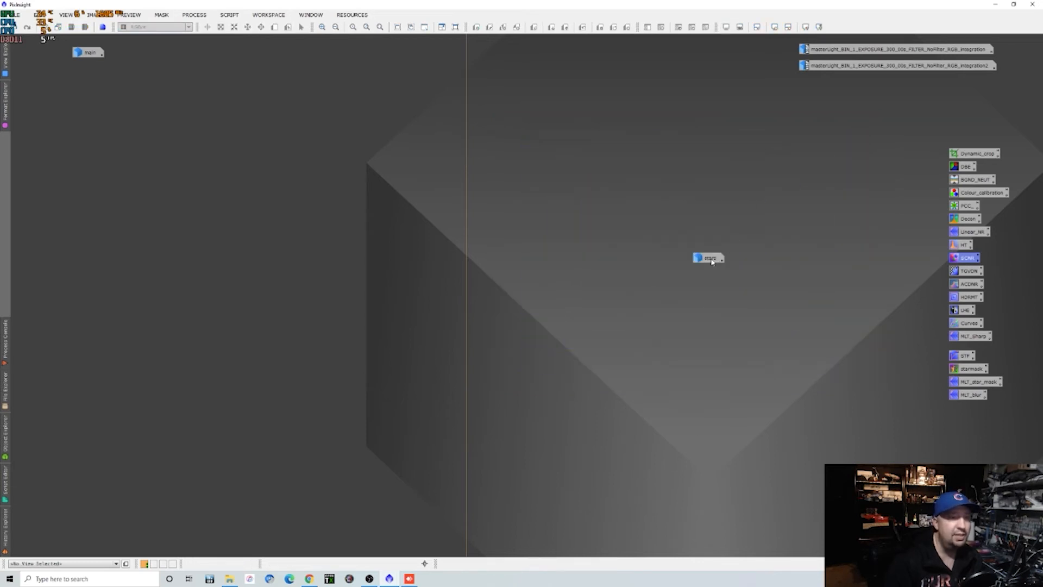
pyautogui.moveTo(724, 247); pyautogui.dragTo(825, 109)
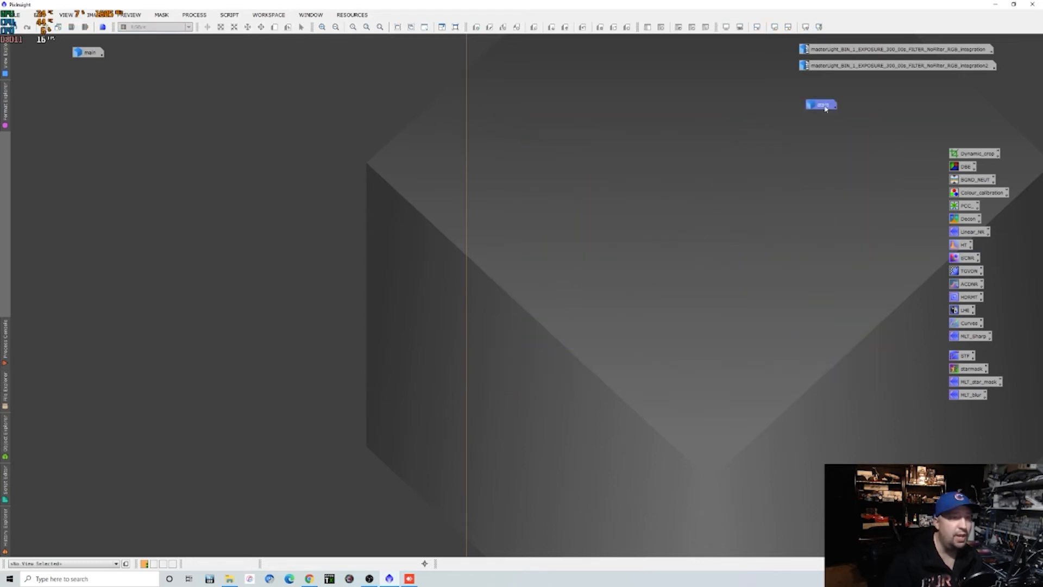
# Restore the starless main image, keep its identifier as main, and reposition its window to leave free workspace beside it
pyautogui.doubleClick(96, 53)
pyautogui.moveTo(241, 104); pyautogui.dragTo(431, 91)
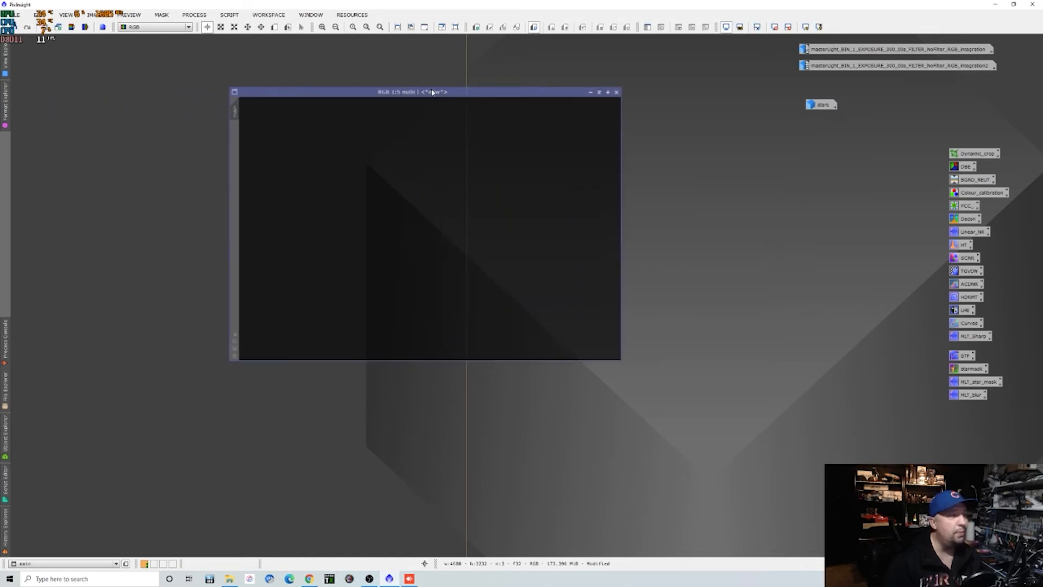
pyautogui.rightClick(233, 111)
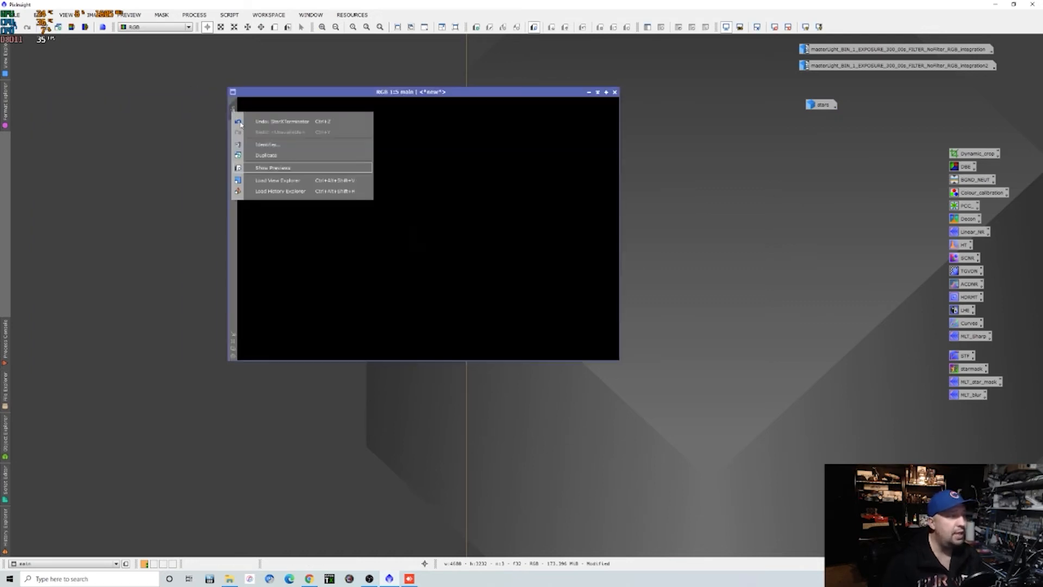
pyautogui.click(272, 146)
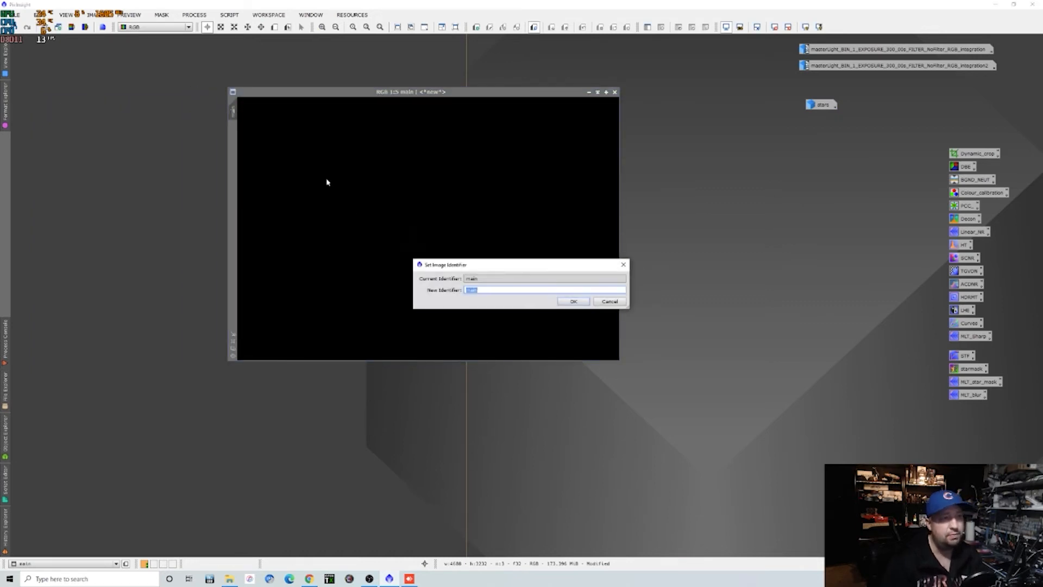
pyautogui.click(573, 300)
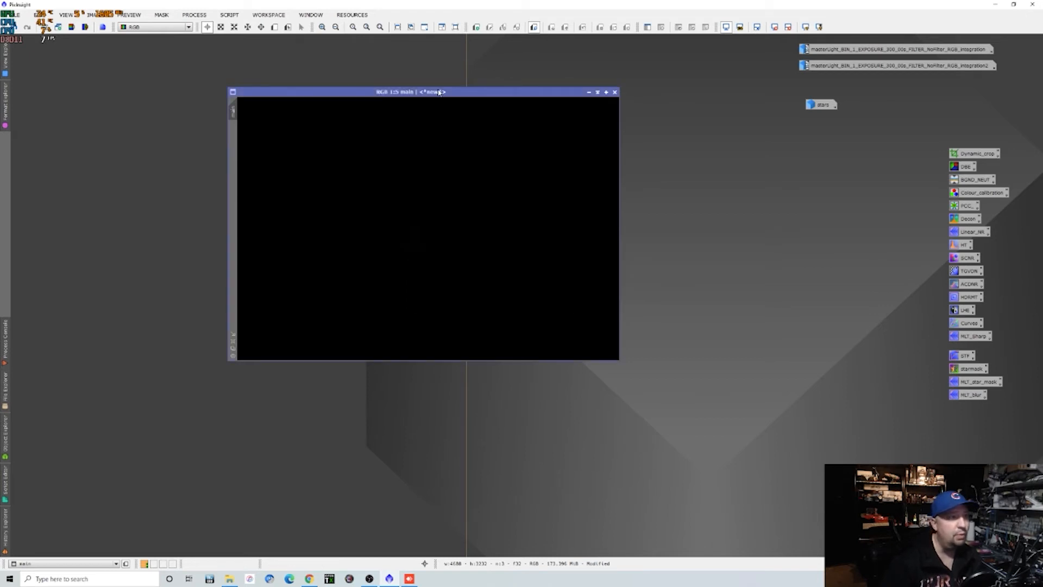
pyautogui.moveTo(439, 92); pyautogui.dragTo(310, 90)
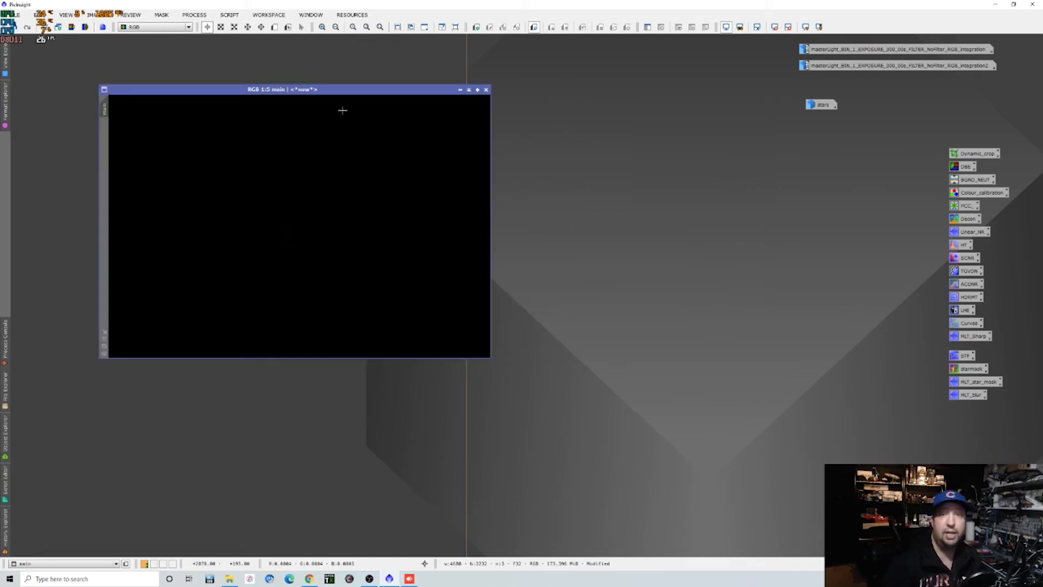
pyautogui.click(231, 15)
pyautogui.moveTo(272, 64)
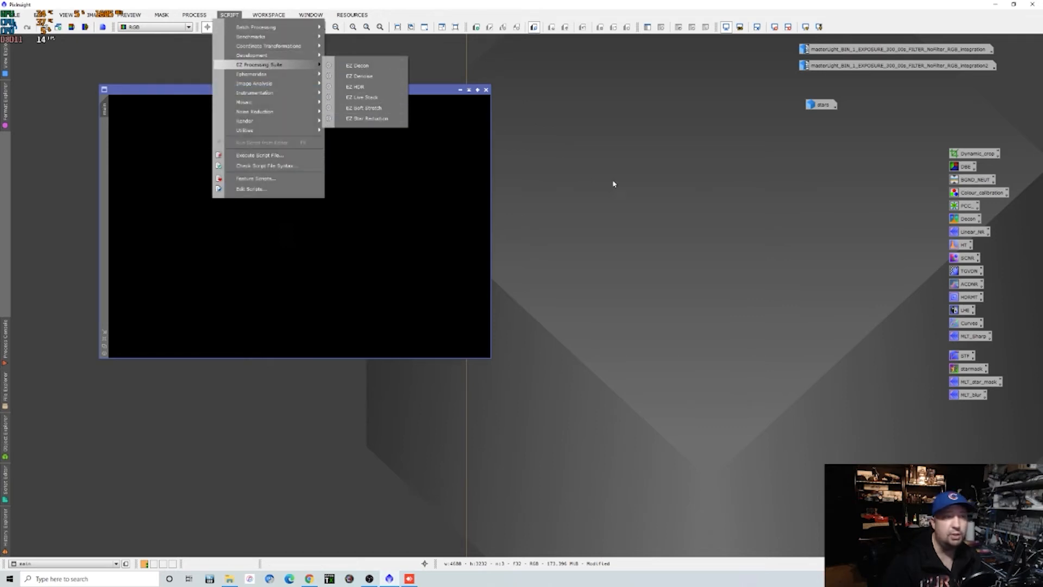
pyautogui.press('Escape')
pyautogui.press('Escape')
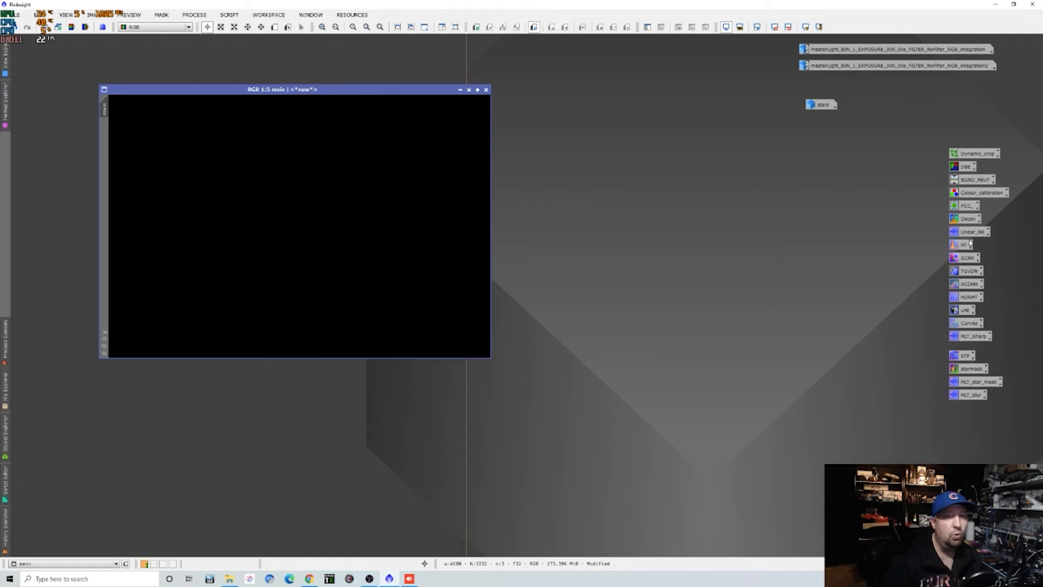
# Stretch the main image using HistogramTransformation with a real-time preview, applying midtones of about 0.054
pyautogui.doubleClick(969, 244)
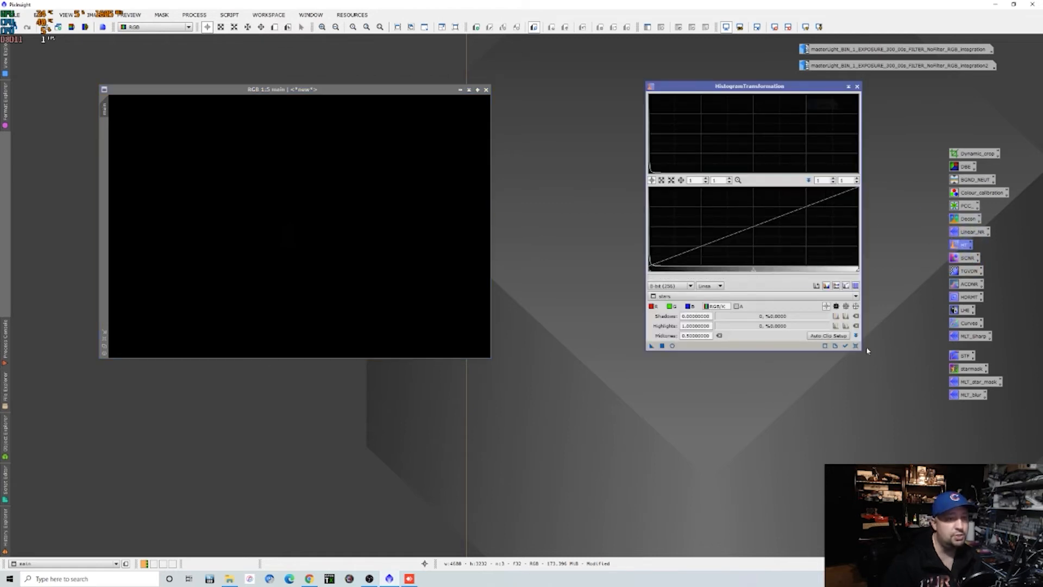
pyautogui.click(672, 346)
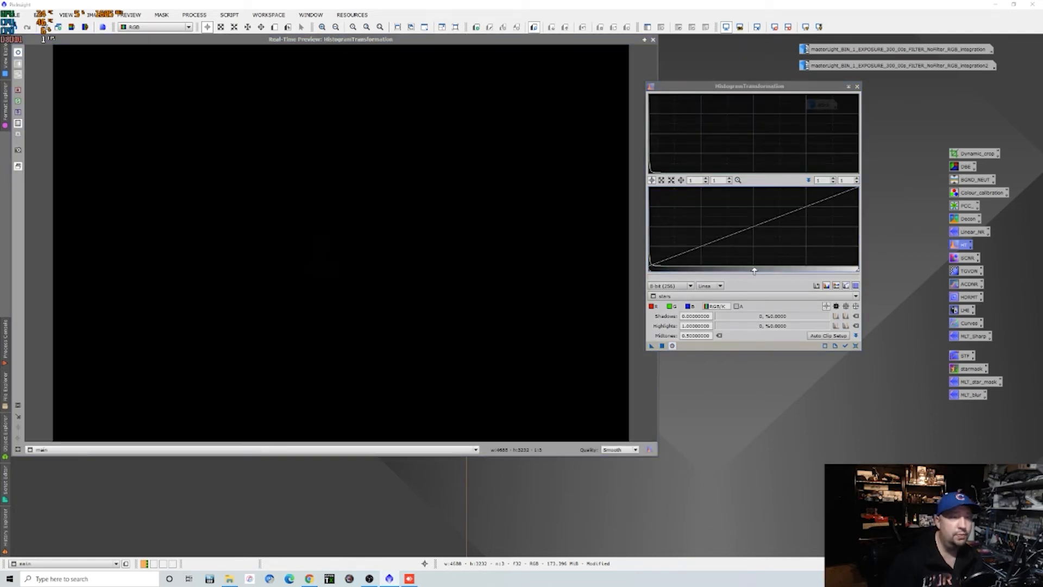
pyautogui.moveTo(754, 272); pyautogui.dragTo(655, 273)
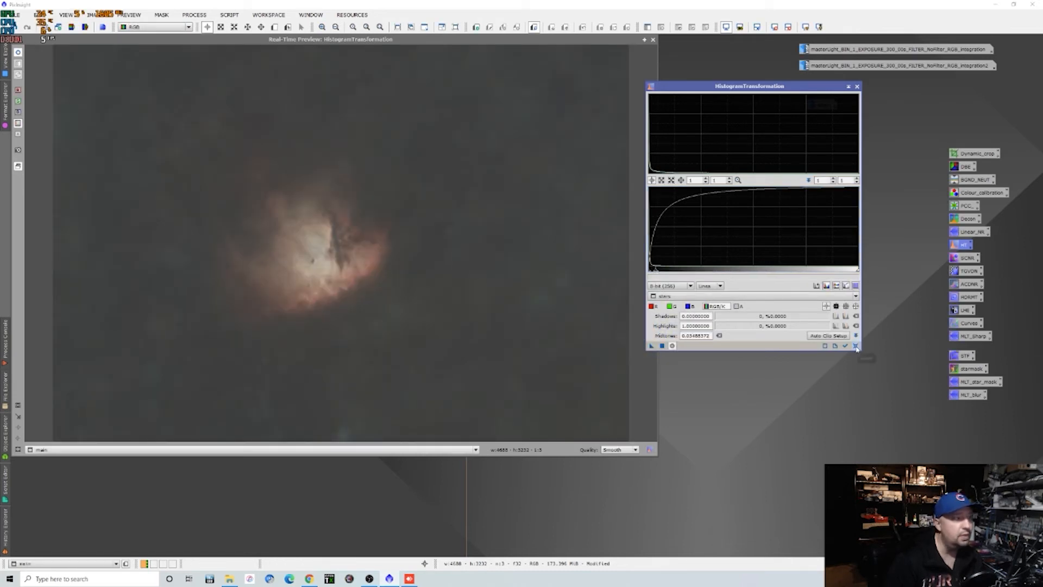
pyautogui.click(855, 346)
pyautogui.moveTo(753, 272); pyautogui.dragTo(681, 274)
pyautogui.moveTo(669, 274); pyautogui.dragTo(659, 274)
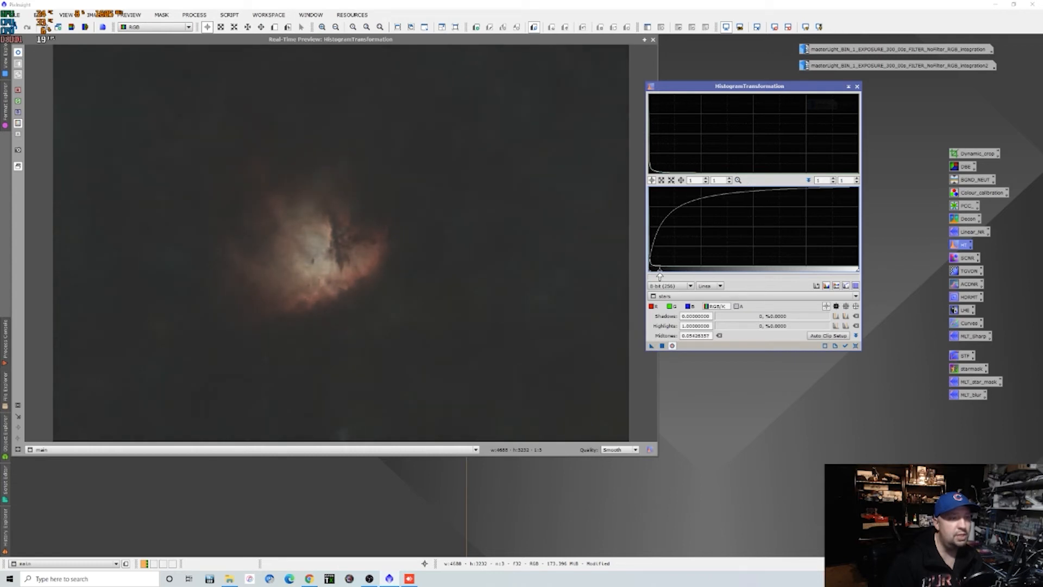
pyautogui.click(661, 346)
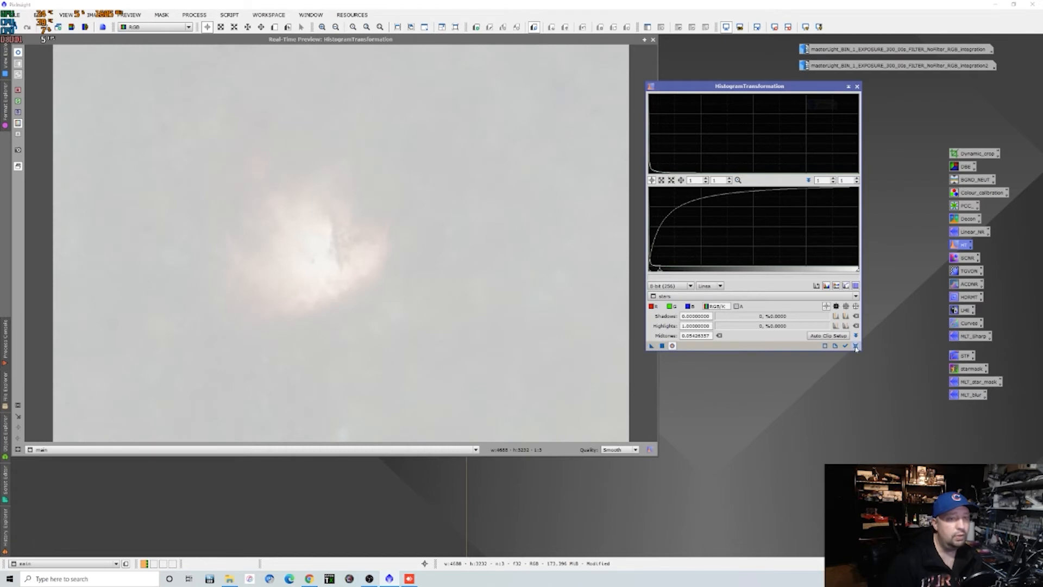
# Reset HistogramTransformation, make it track the active view, and apply a second stretch to main with shadows about 0.141 and midtones about 0.25
pyautogui.click(855, 346)
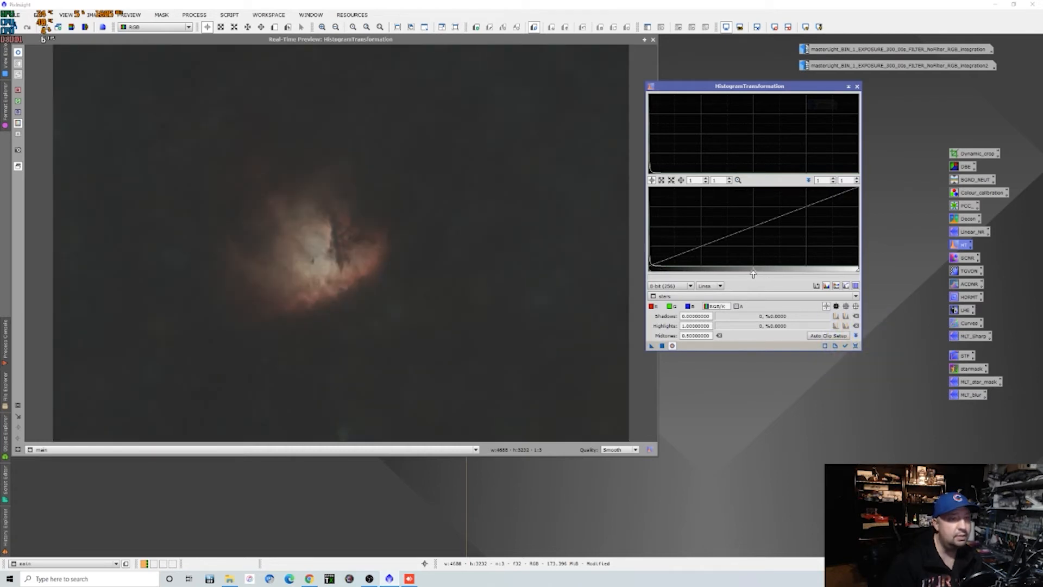
pyautogui.click(845, 346)
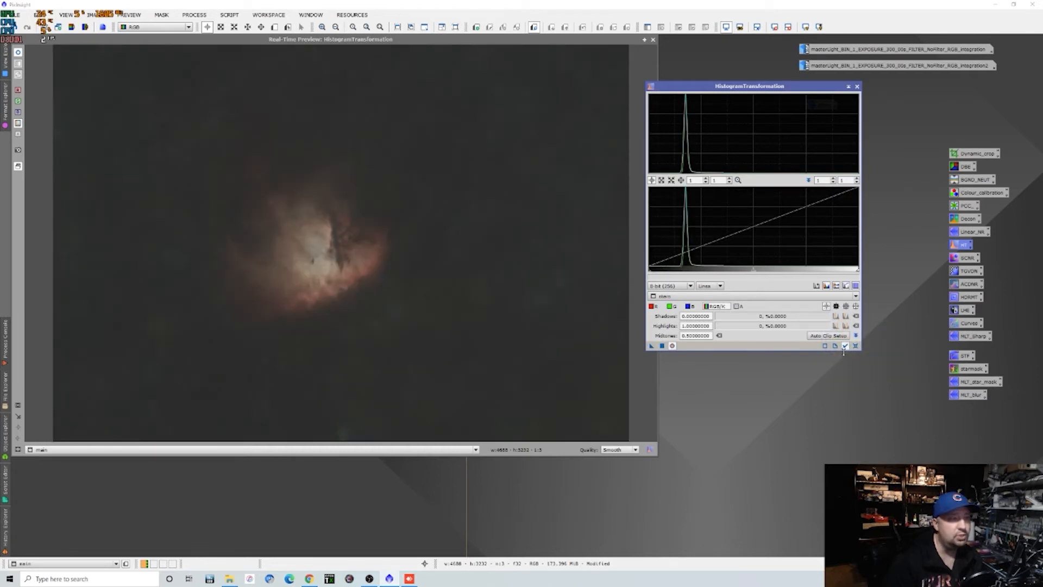
pyautogui.moveTo(753, 273); pyautogui.dragTo(716, 274)
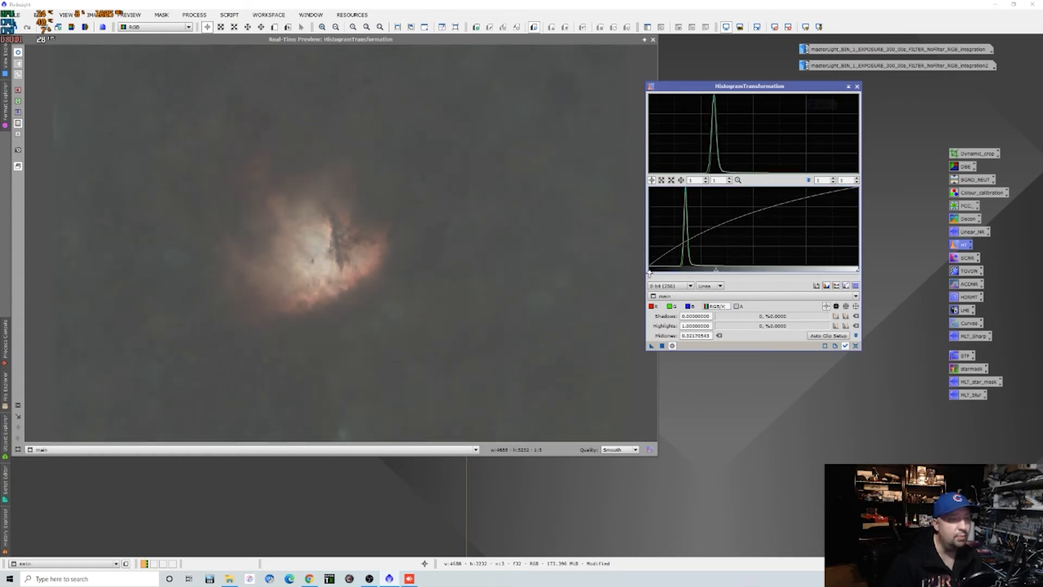
pyautogui.moveTo(650, 274)
pyautogui.mouseDown()
pyautogui.moveTo(730, 271)
pyautogui.moveTo(675, 272)
pyautogui.moveTo(727, 270)
pyautogui.moveTo(709, 270)
pyautogui.mouseUp()
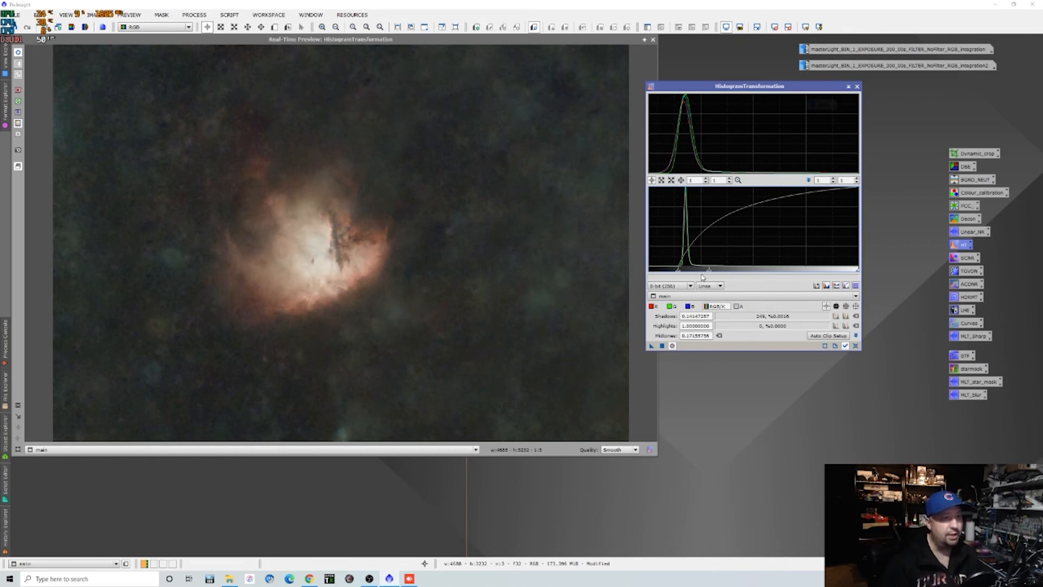
pyautogui.moveTo(709, 270)
pyautogui.mouseDown()
pyautogui.moveTo(768, 272)
pyautogui.moveTo(749, 271)
pyautogui.mouseUp()
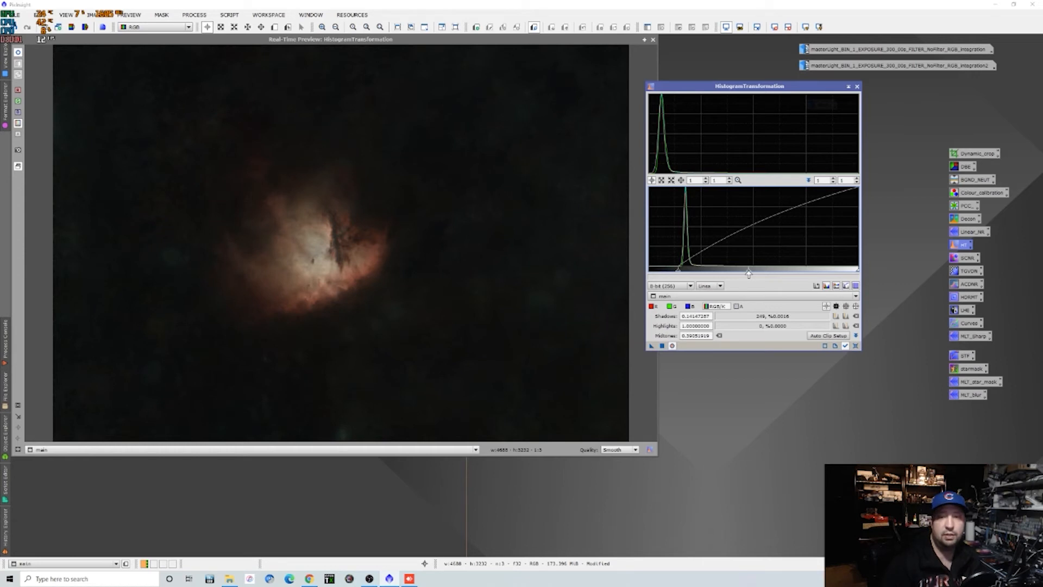
pyautogui.moveTo(749, 273)
pyautogui.mouseDown()
pyautogui.moveTo(701, 277)
pyautogui.moveTo(720, 279)
pyautogui.mouseUp()
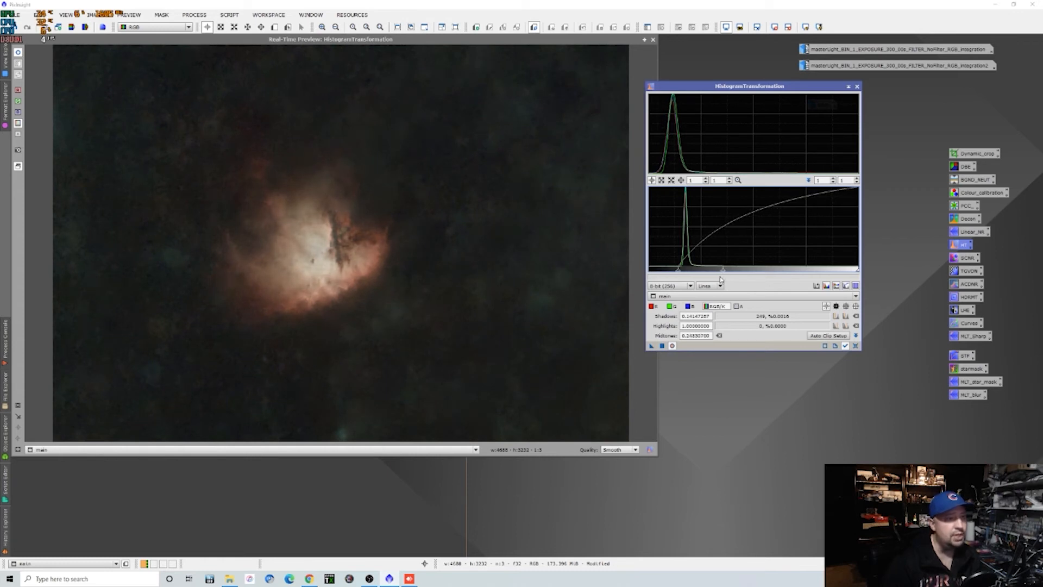
pyautogui.click(661, 346)
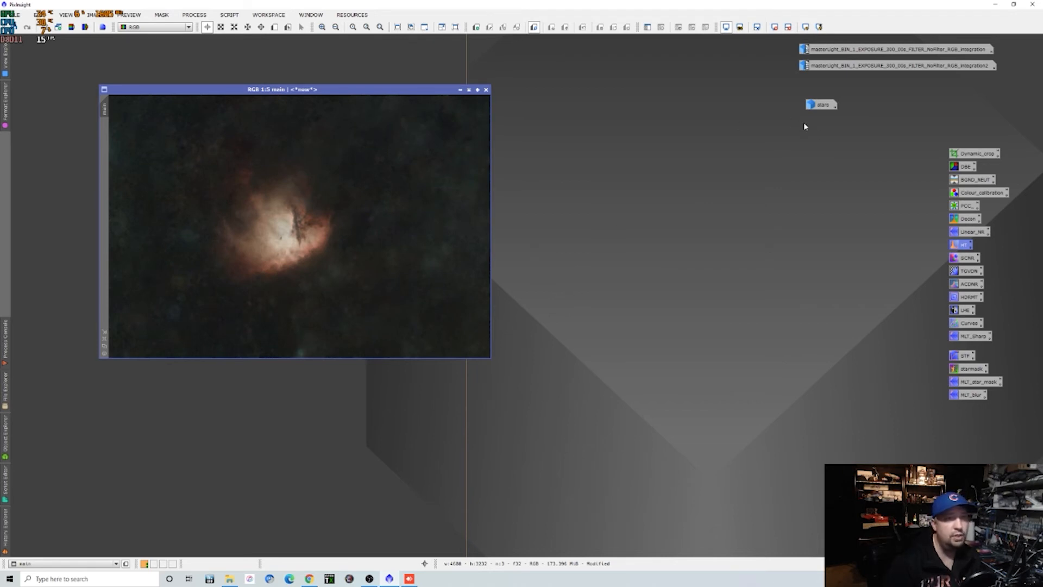
# Apply SCNR to the main image, removing green with Average Neutral protection and amount 1.00, and close the process
pyautogui.doubleClick(961, 260)
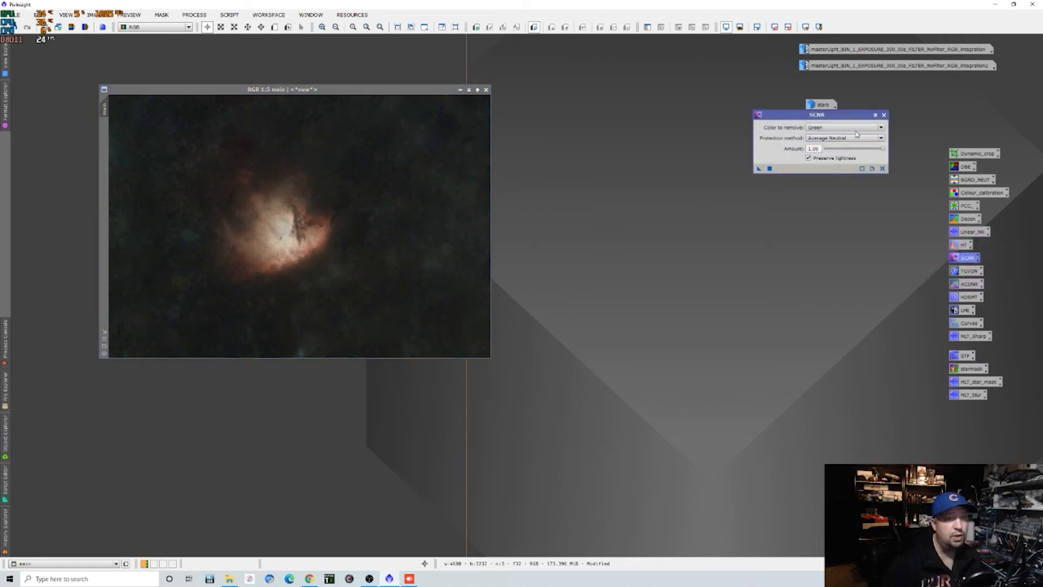
pyautogui.moveTo(759, 170); pyautogui.dragTo(384, 217)
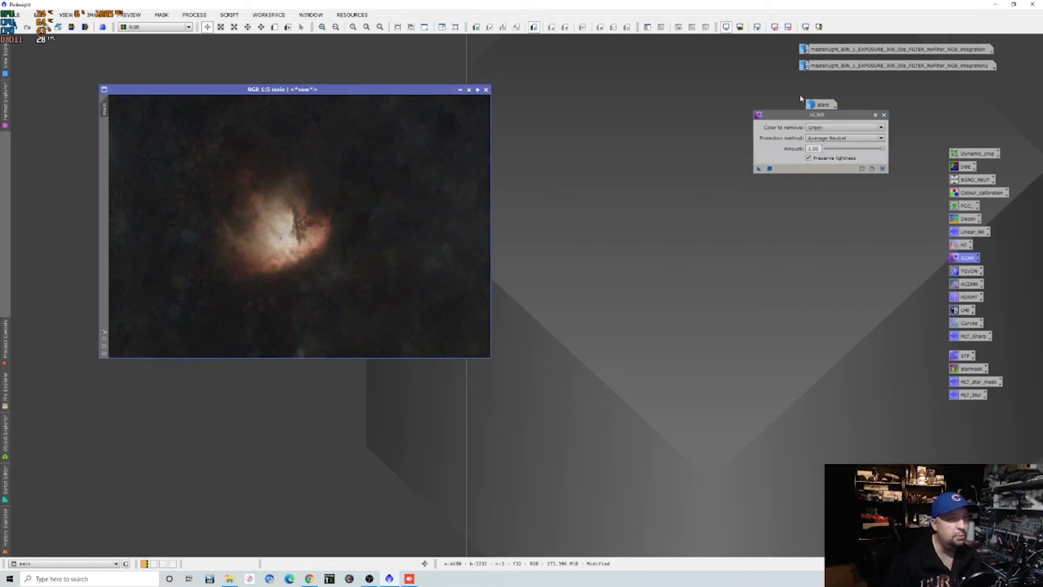
pyautogui.click(883, 115)
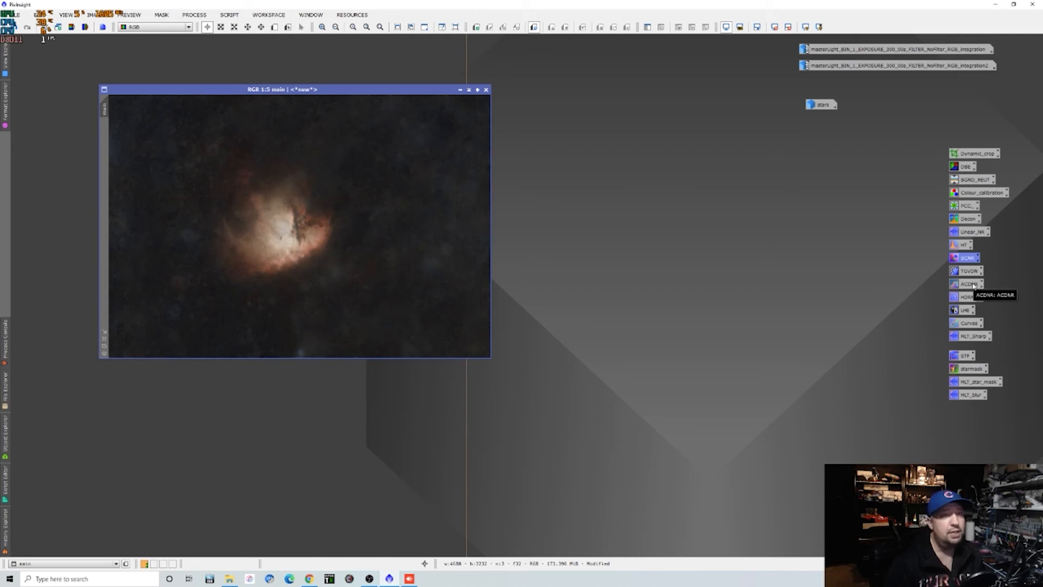
# Open CurvesTransformation with a real-time preview of main and add RGB/K curve points near 0.11 and 0.75
pyautogui.doubleClick(975, 325)
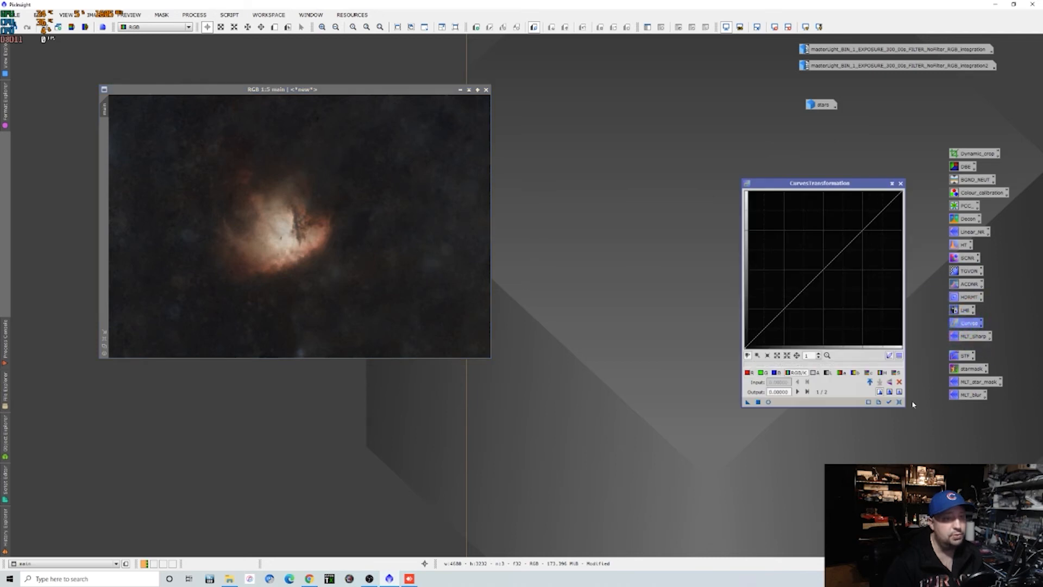
pyautogui.click(869, 402)
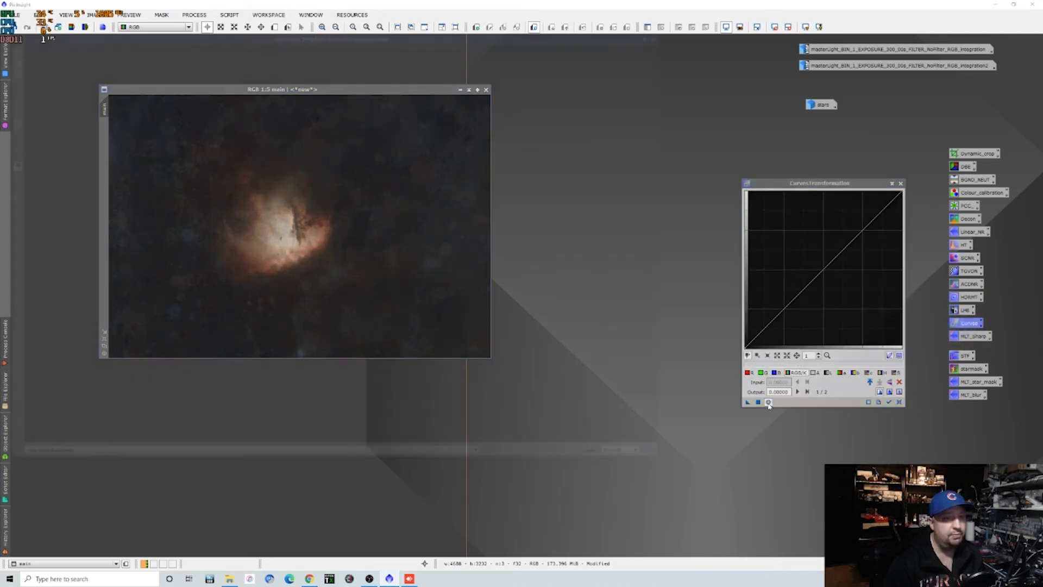
pyautogui.click(888, 402)
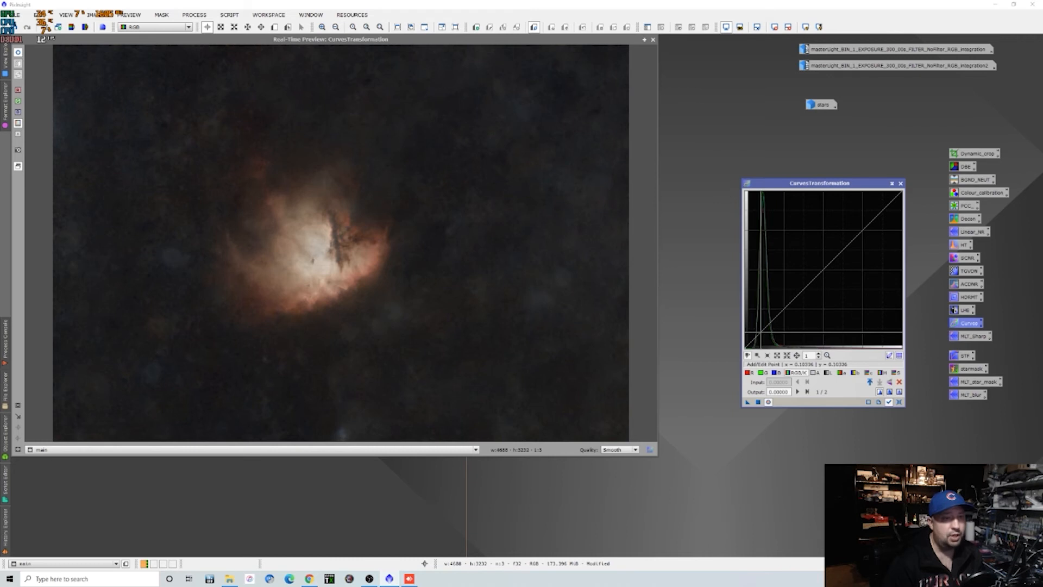
pyautogui.click(764, 329)
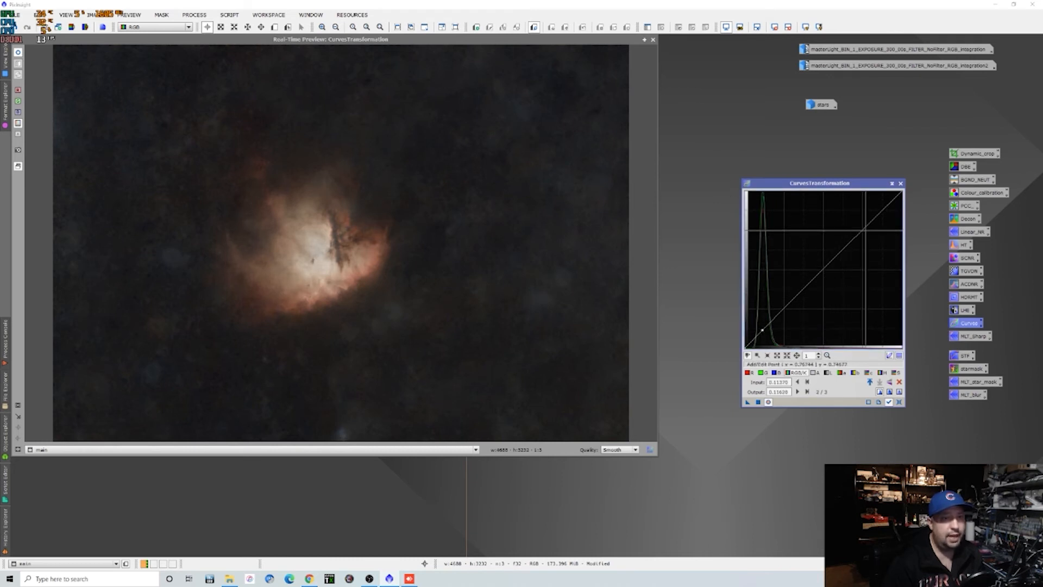
pyautogui.click(862, 229)
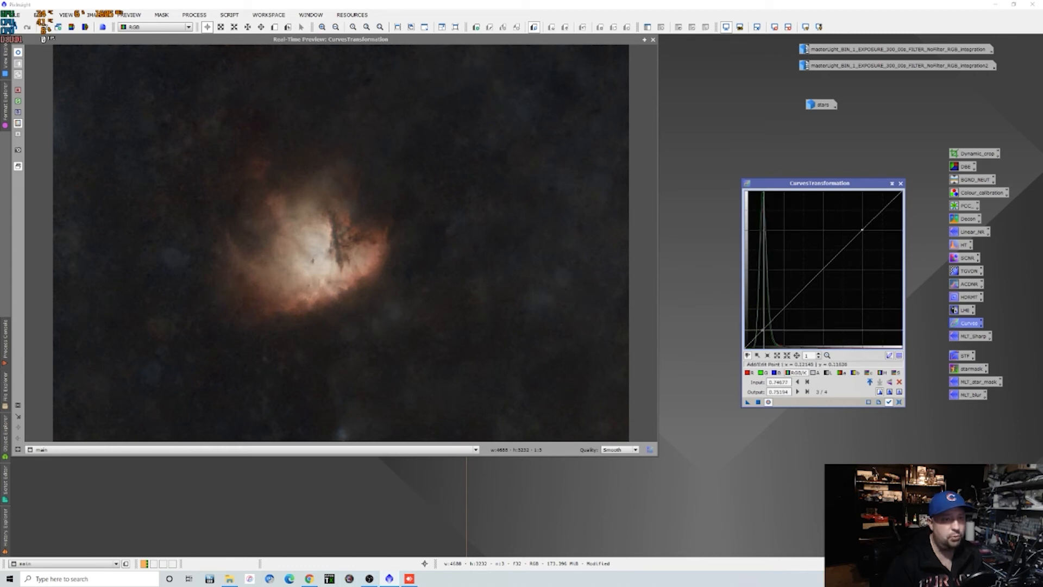
# Shape an RGB/K S-curve through about (0.18, 0.09) and (0.70, 0.85), apply it to main, and close the process
pyautogui.moveTo(763, 330); pyautogui.dragTo(769, 340)
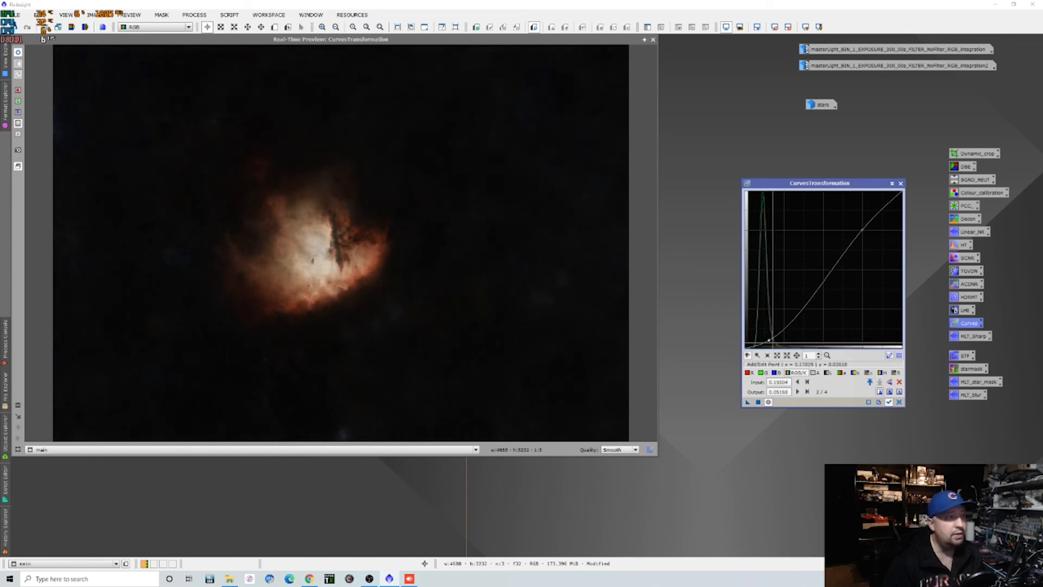
pyautogui.click(862, 230)
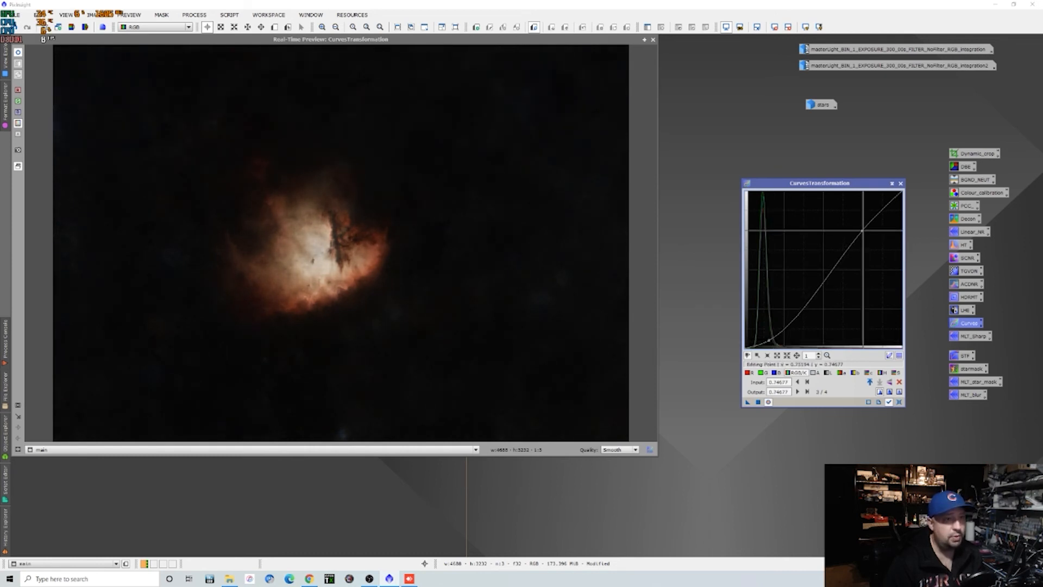
pyautogui.moveTo(862, 231)
pyautogui.mouseDown()
pyautogui.moveTo(845, 202)
pyautogui.moveTo(855, 214)
pyautogui.mouseUp()
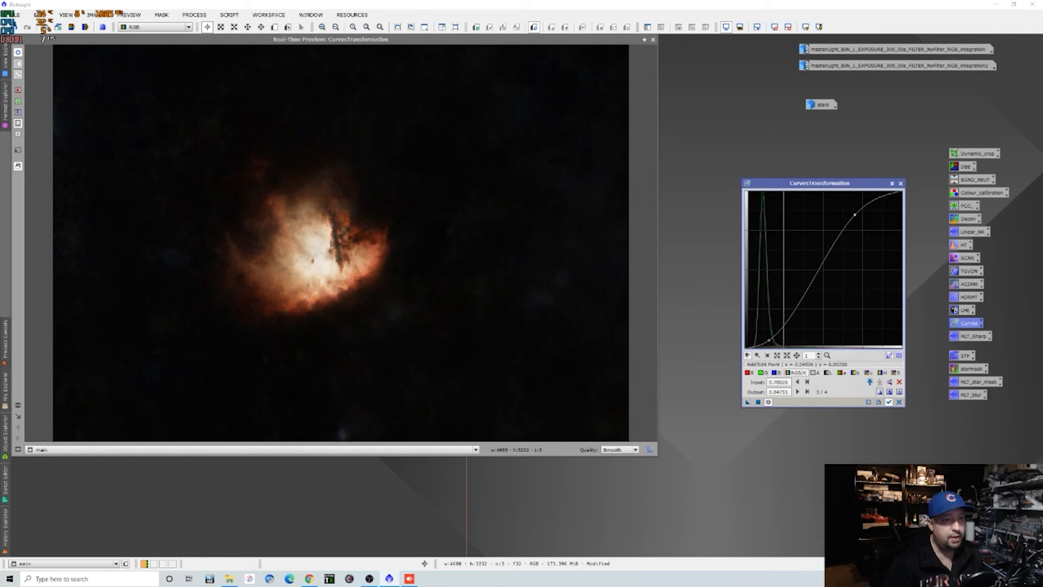
pyautogui.click(768, 340)
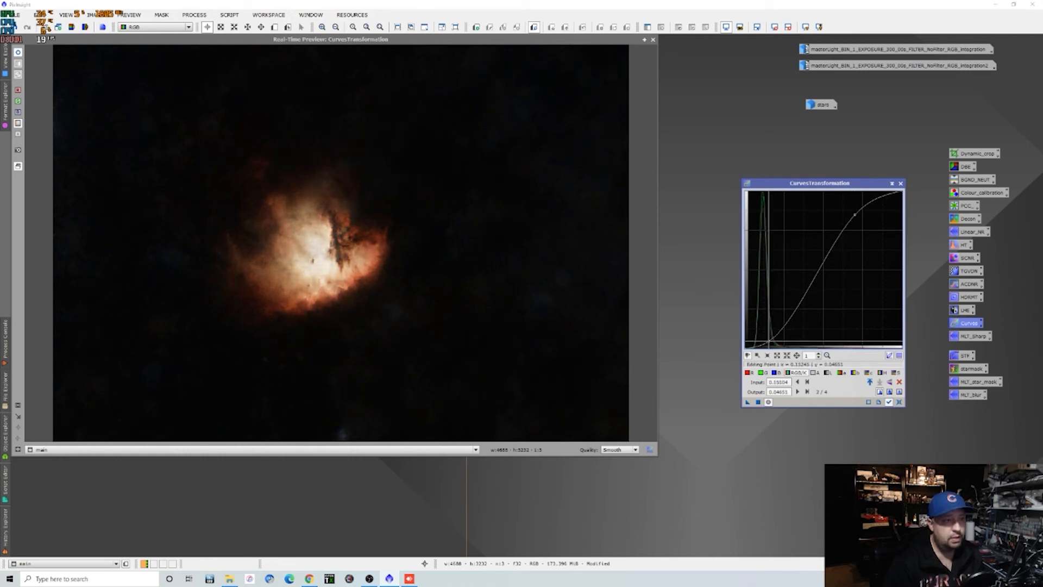
pyautogui.moveTo(770, 340); pyautogui.dragTo(773, 334)
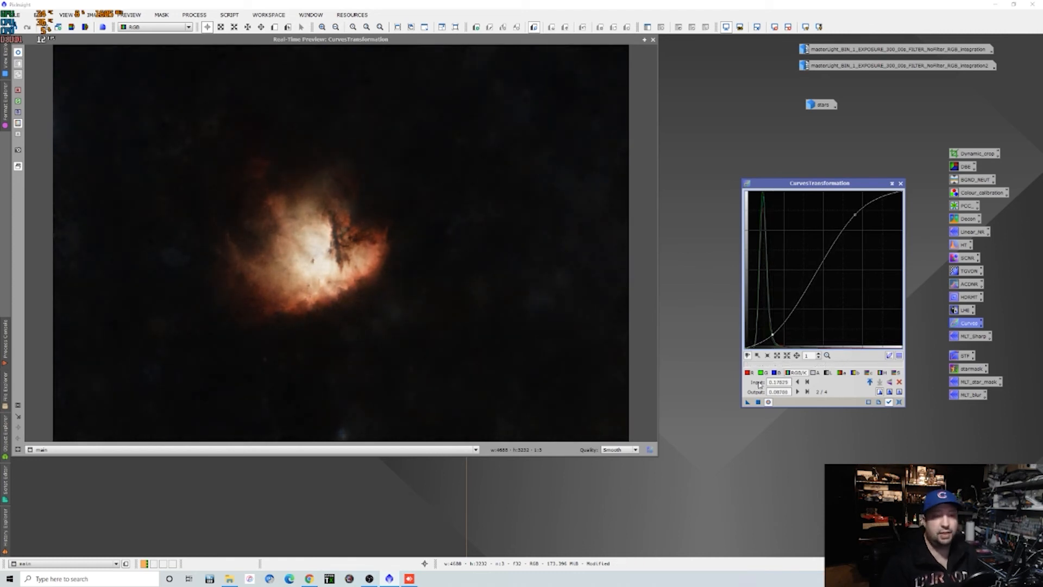
pyautogui.click(758, 401)
pyautogui.click(900, 184)
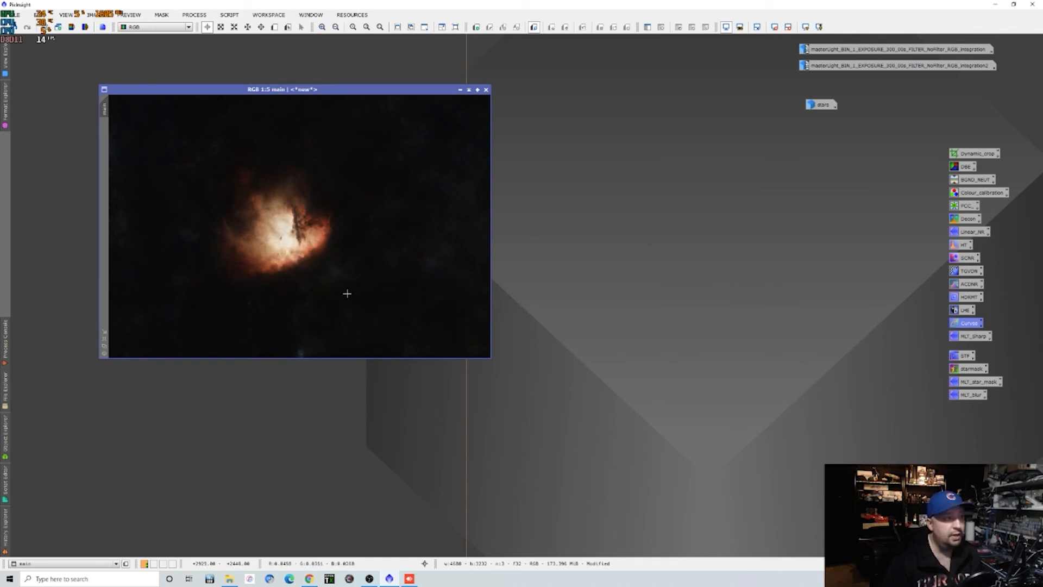
# Reduce main's saturation with CurvesTransformation, using a saturation curve point at about input 0.55 and output 0.44, and close the process
pyautogui.scroll(3, 305, 274)
pyautogui.scroll(-1, 333, 293)
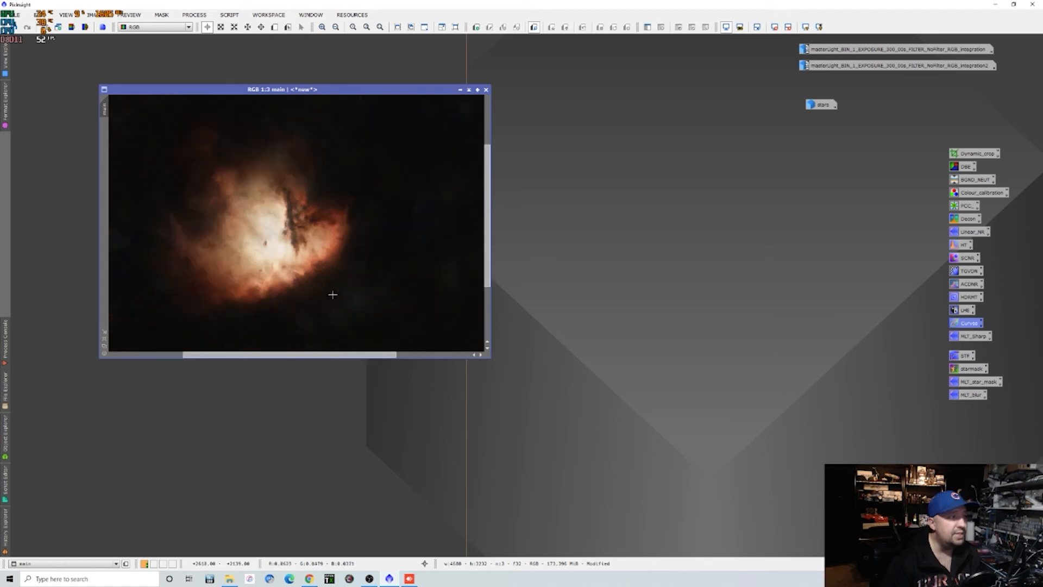
pyautogui.scroll(-1, 419, 302)
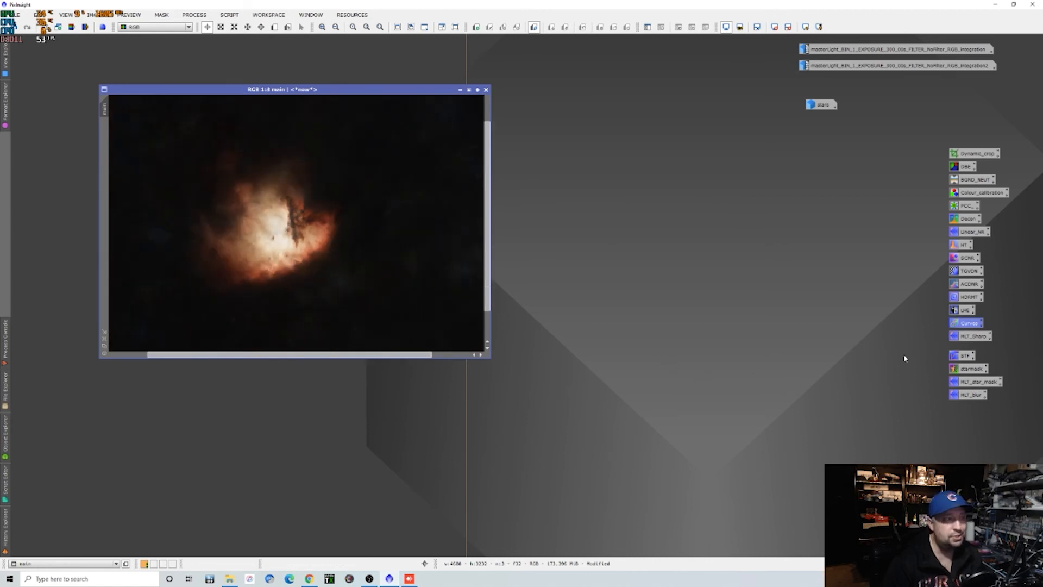
pyautogui.doubleClick(970, 323)
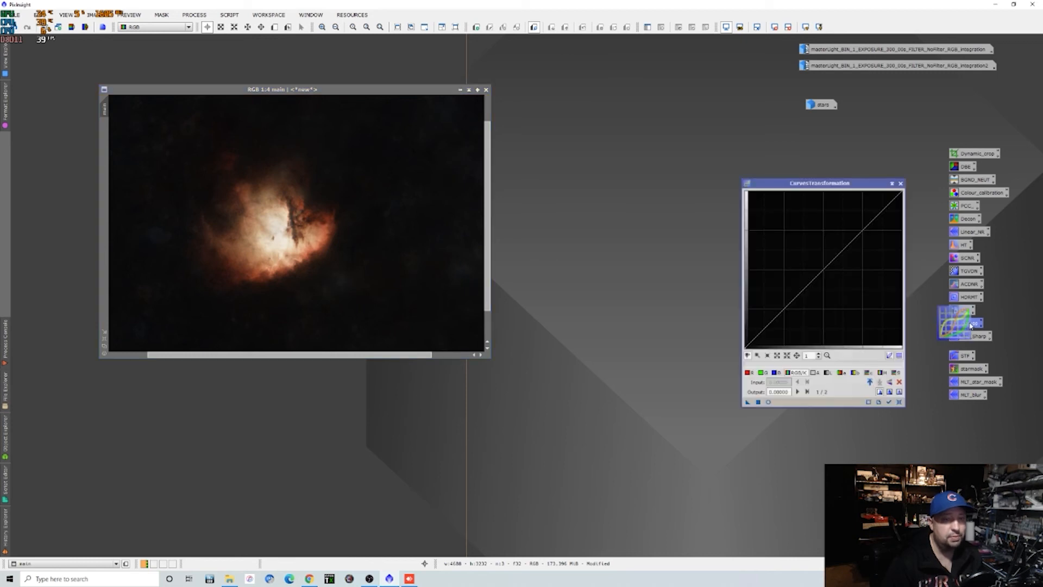
pyautogui.click(768, 402)
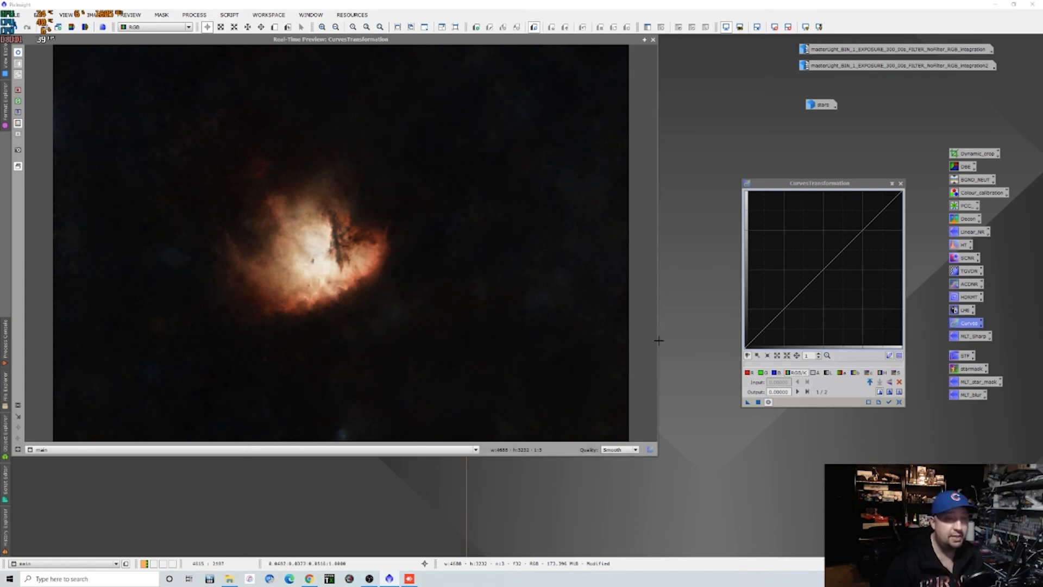
pyautogui.click(894, 373)
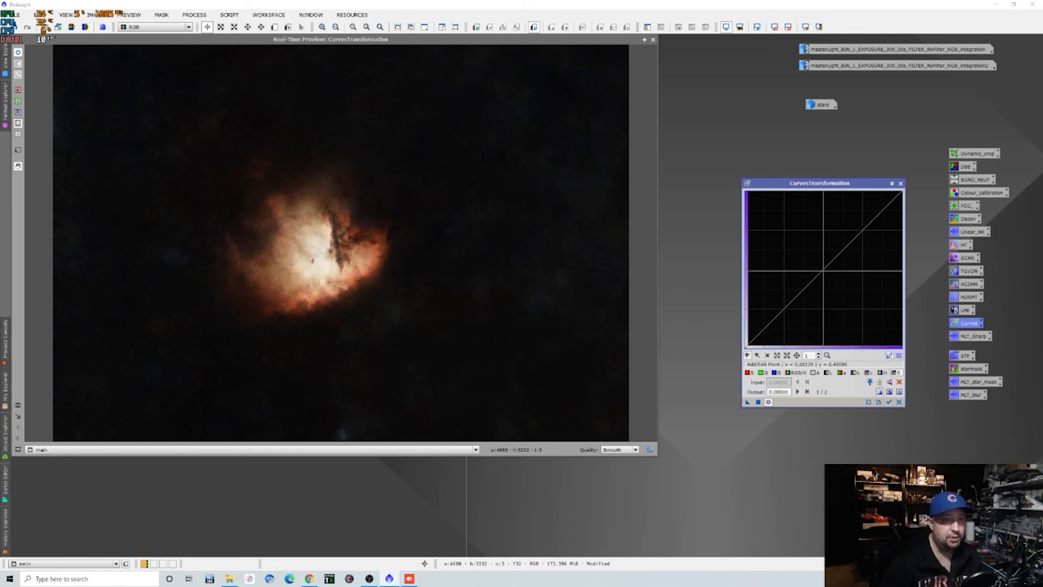
pyautogui.click(822, 270)
pyautogui.moveTo(822, 270)
pyautogui.mouseDown()
pyautogui.moveTo(774, 225)
pyautogui.moveTo(848, 286)
pyautogui.moveTo(807, 254)
pyautogui.moveTo(836, 280)
pyautogui.mouseUp()
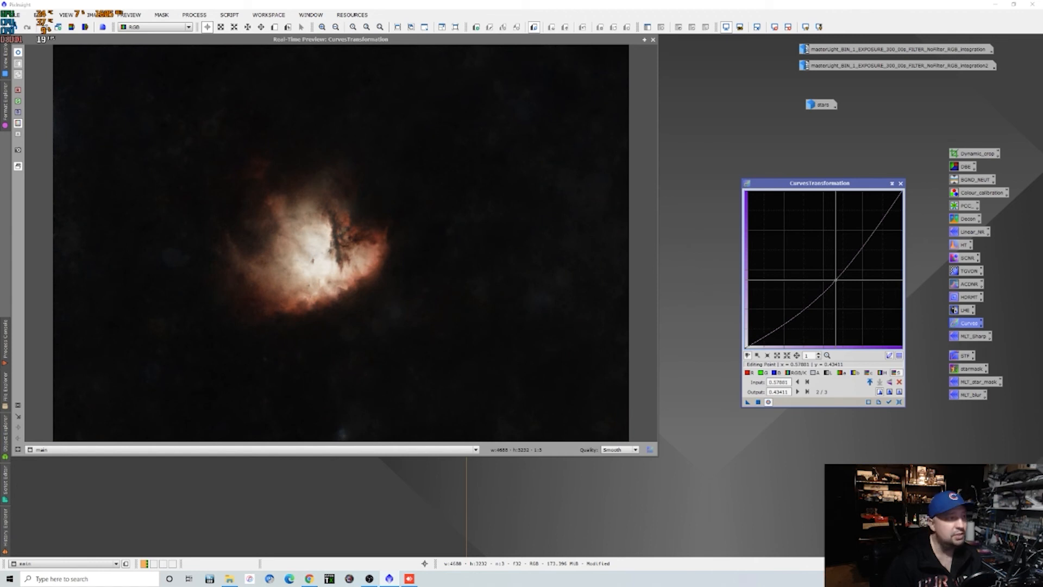
pyautogui.moveTo(835, 280); pyautogui.dragTo(832, 279)
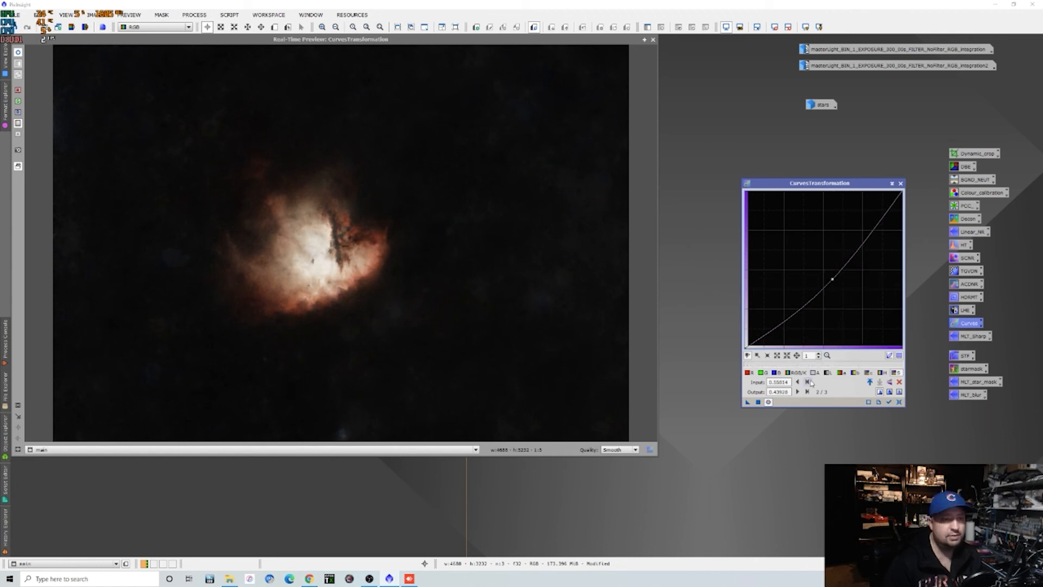
pyautogui.click(757, 402)
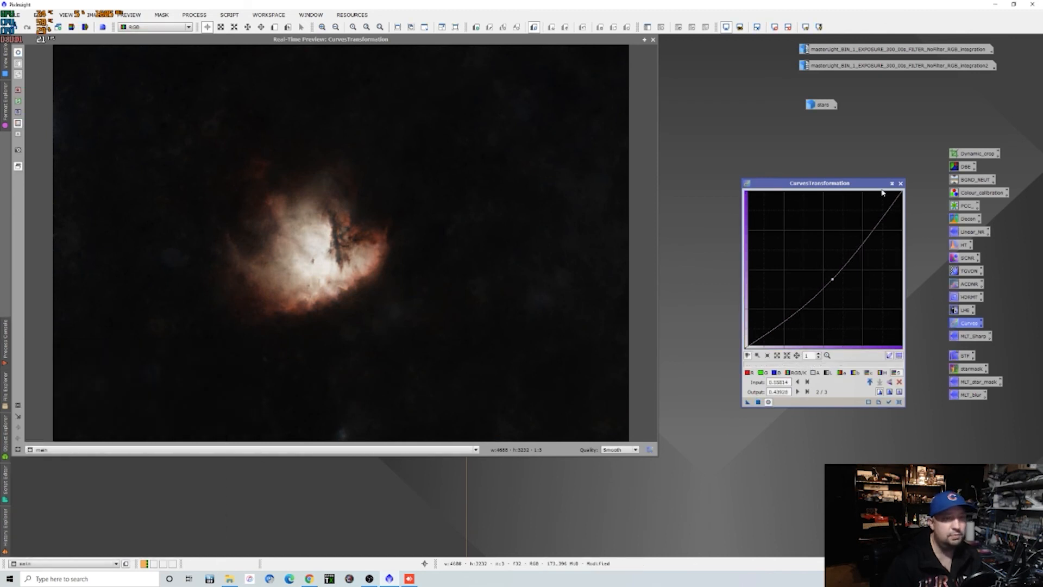
pyautogui.click(900, 183)
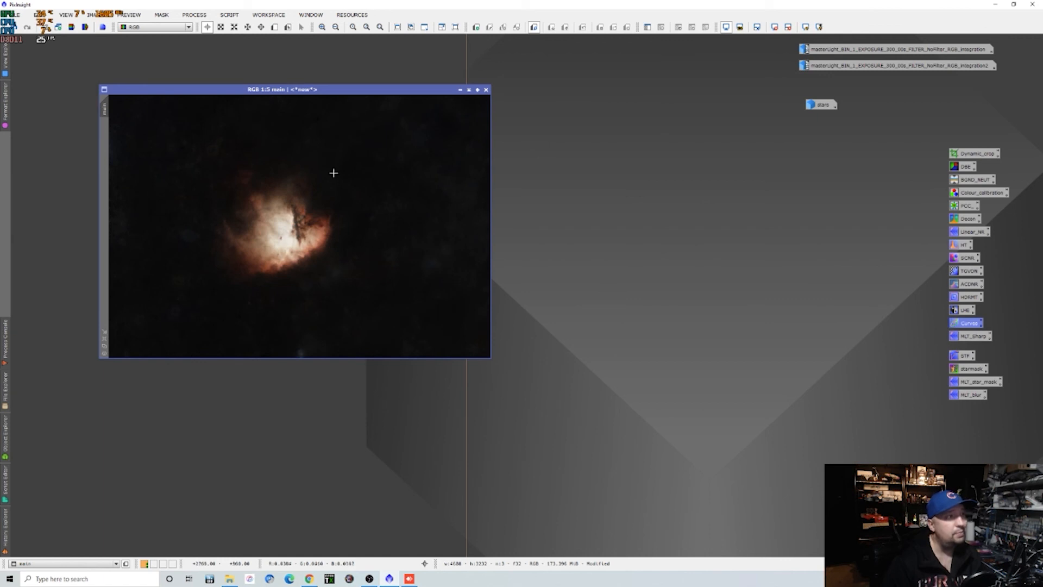
# Run the DarkStructureEnhance script on main with 8 layers to remove, amount 0.40 and 1 iteration
pyautogui.click(229, 15)
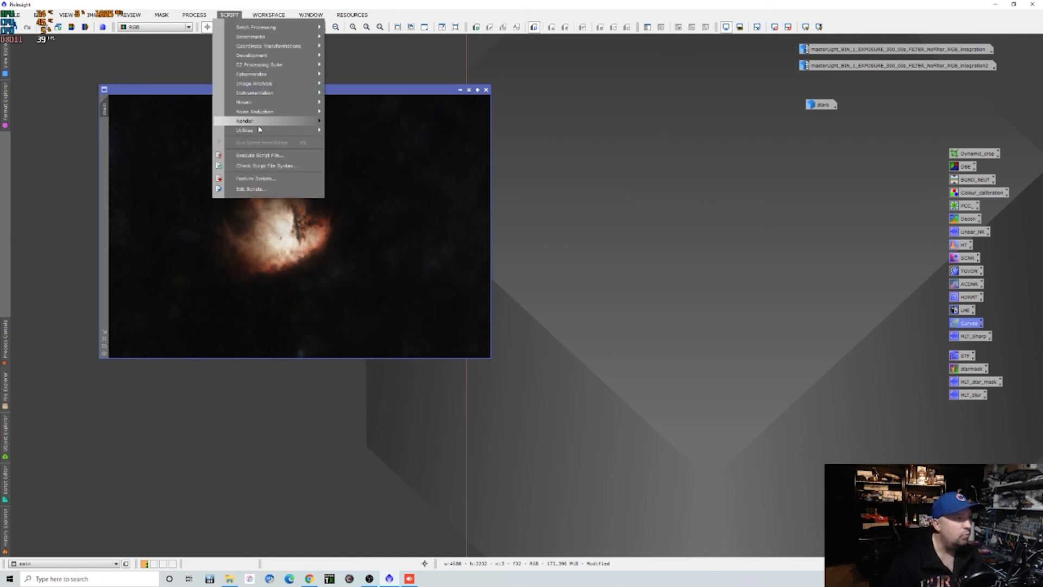
pyautogui.moveTo(265, 133)
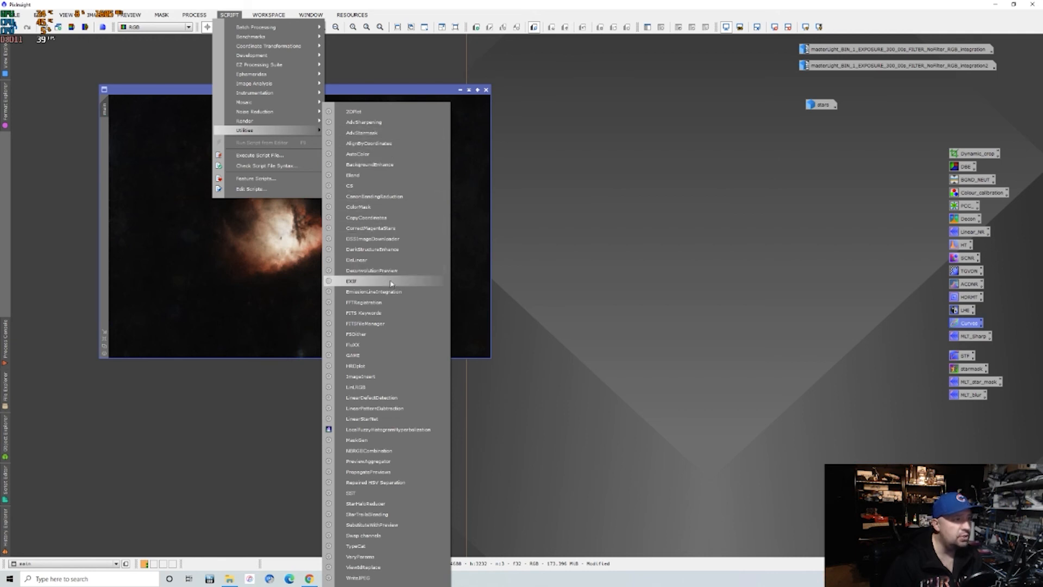
pyautogui.click(401, 249)
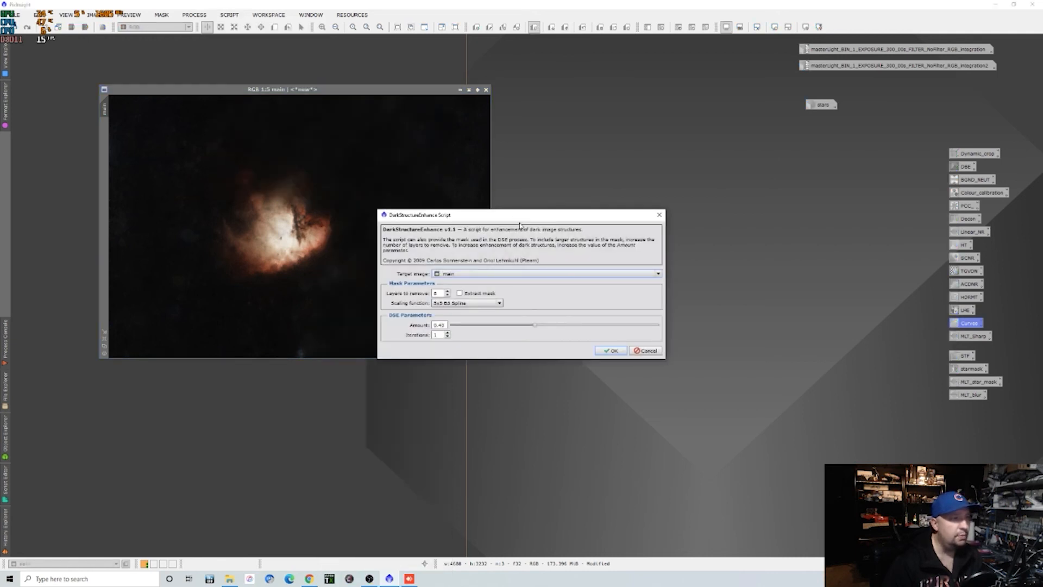
pyautogui.moveTo(519, 225); pyautogui.dragTo(639, 166)
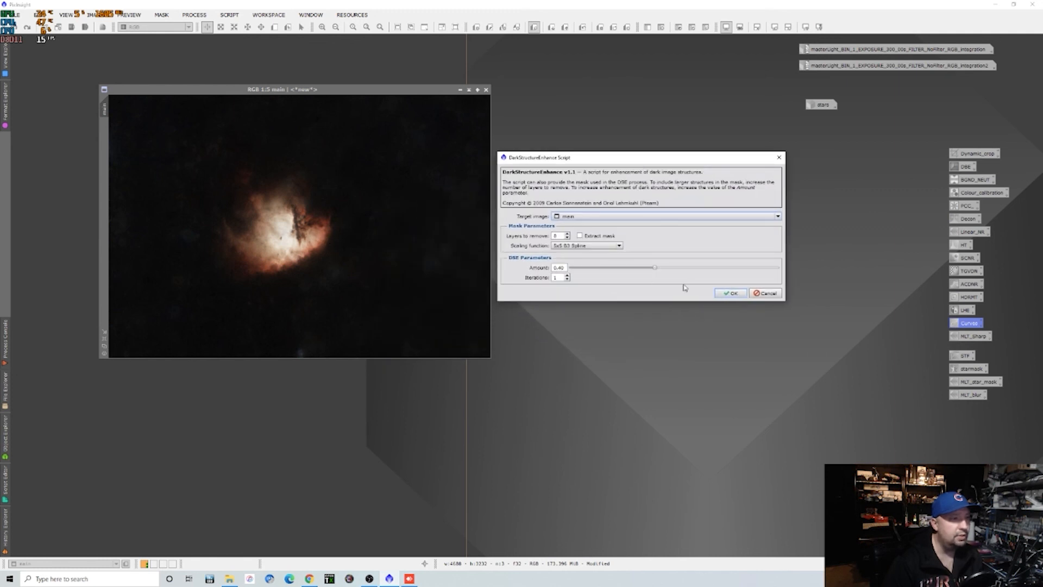
pyautogui.click(731, 293)
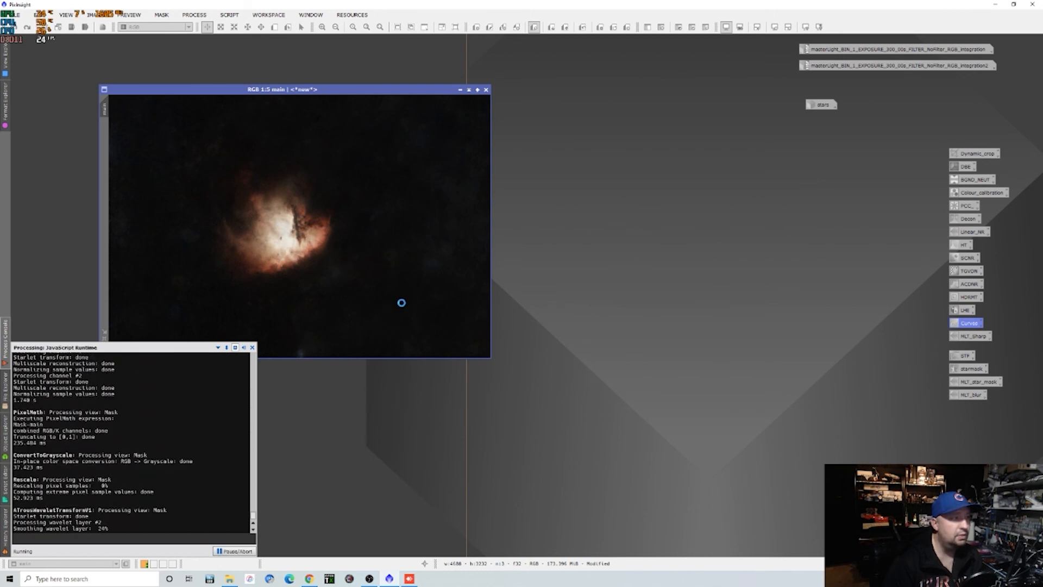
# Examine the nebula's enhanced dark structures in main at close-up and full-frame magnifications
pyautogui.scroll(4, 381, 286)
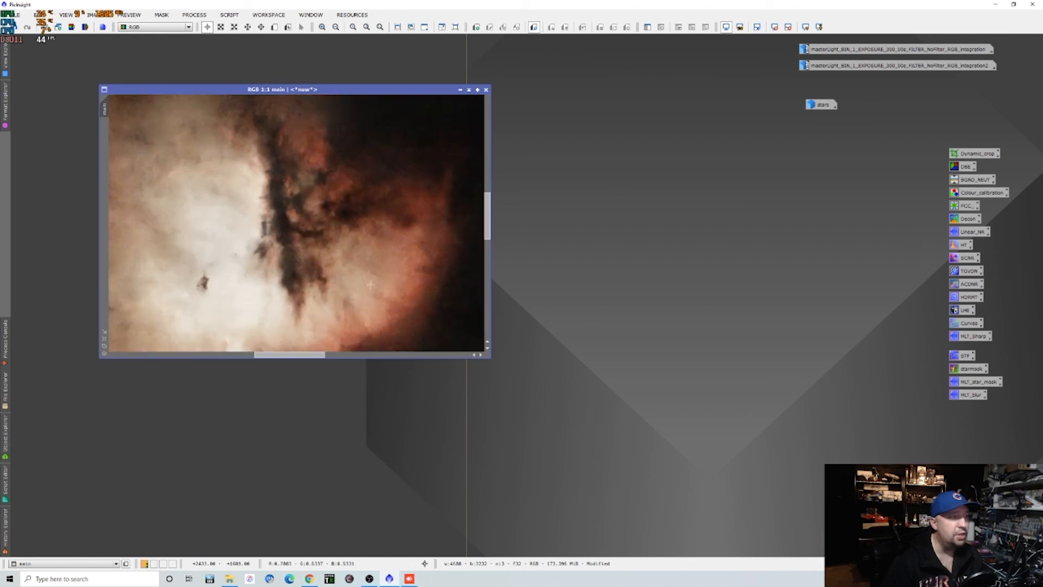
pyautogui.scroll(-4, 368, 284)
pyautogui.scroll(4, 375, 288)
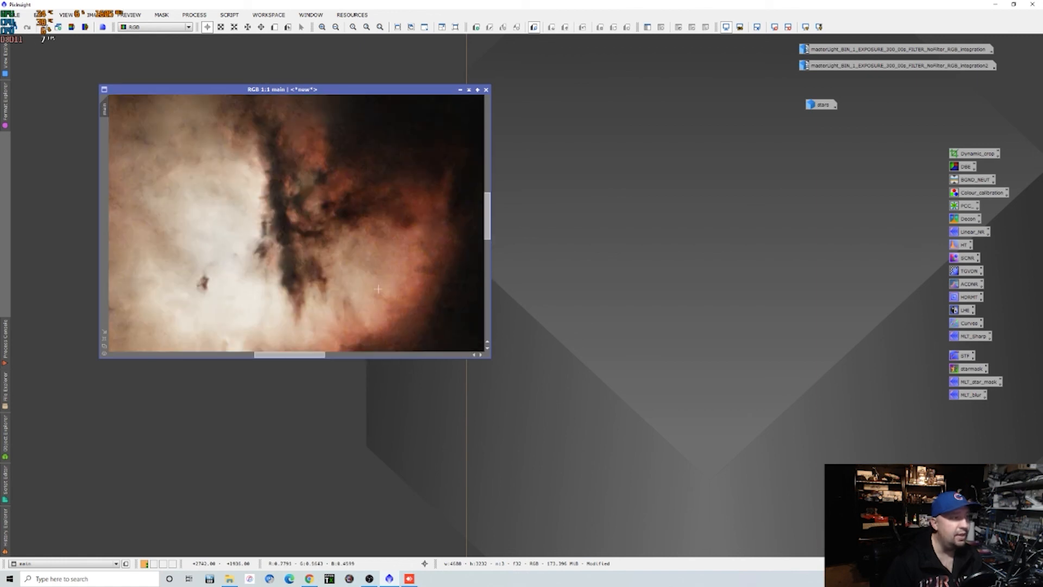
pyautogui.scroll(-2, 377, 289)
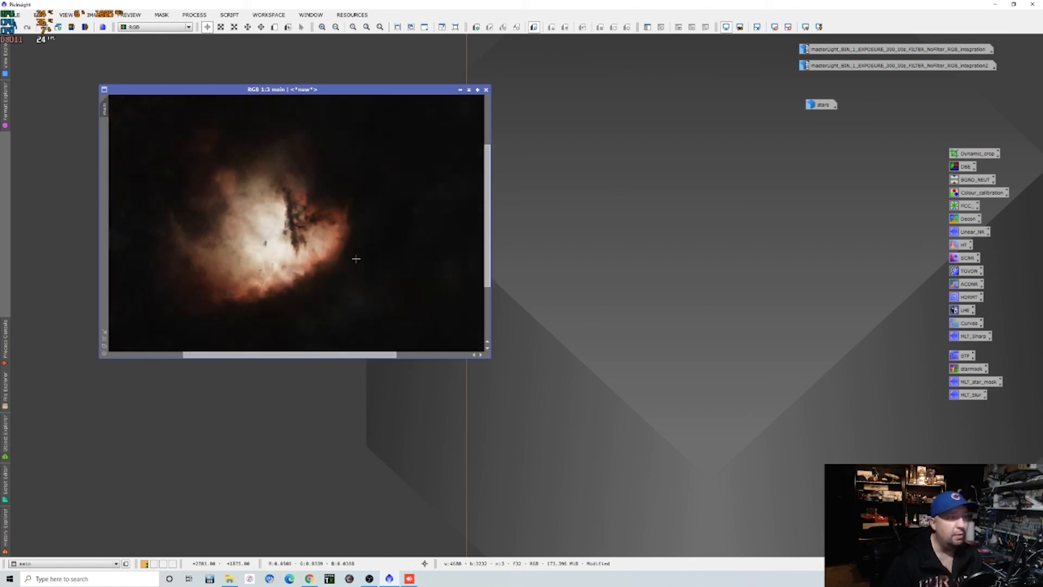
pyautogui.moveTo(328, 89); pyautogui.dragTo(397, 85)
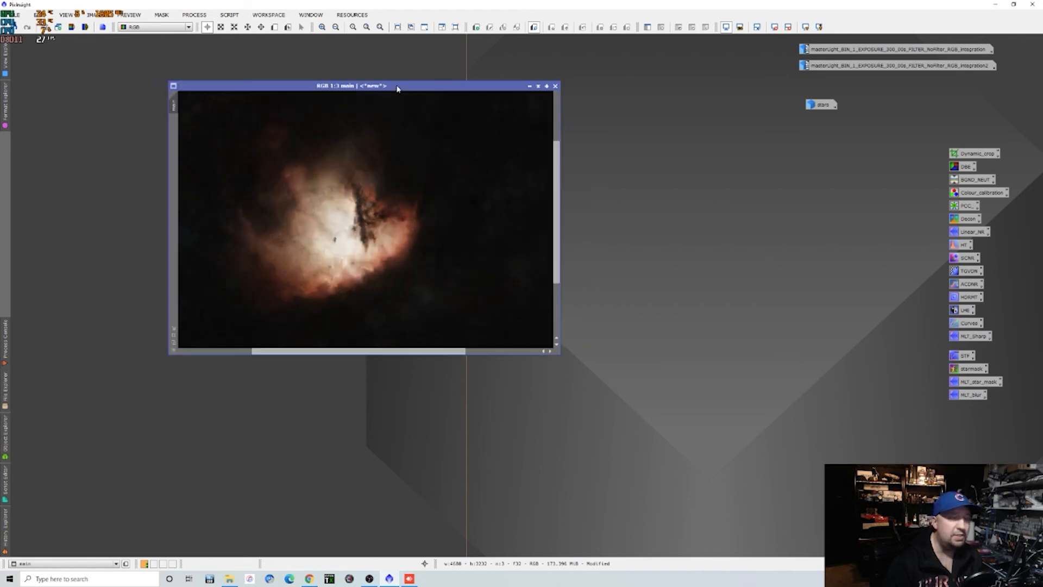
pyautogui.scroll(1, 402, 131)
pyautogui.scroll(-1, 411, 139)
pyautogui.scroll(-2, 415, 142)
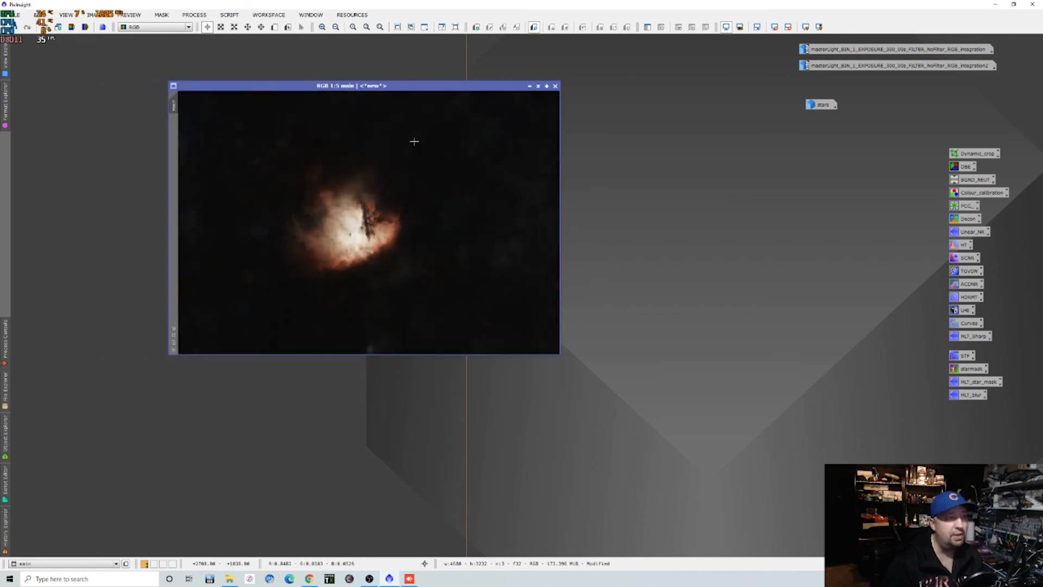
pyautogui.scroll(3, 459, 241)
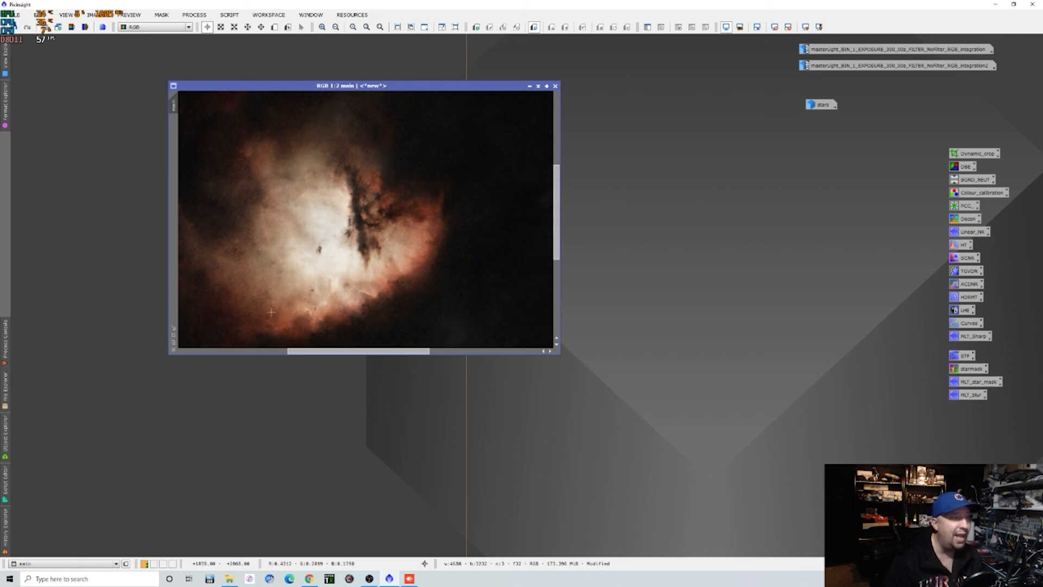
pyautogui.scroll(-1, 383, 235)
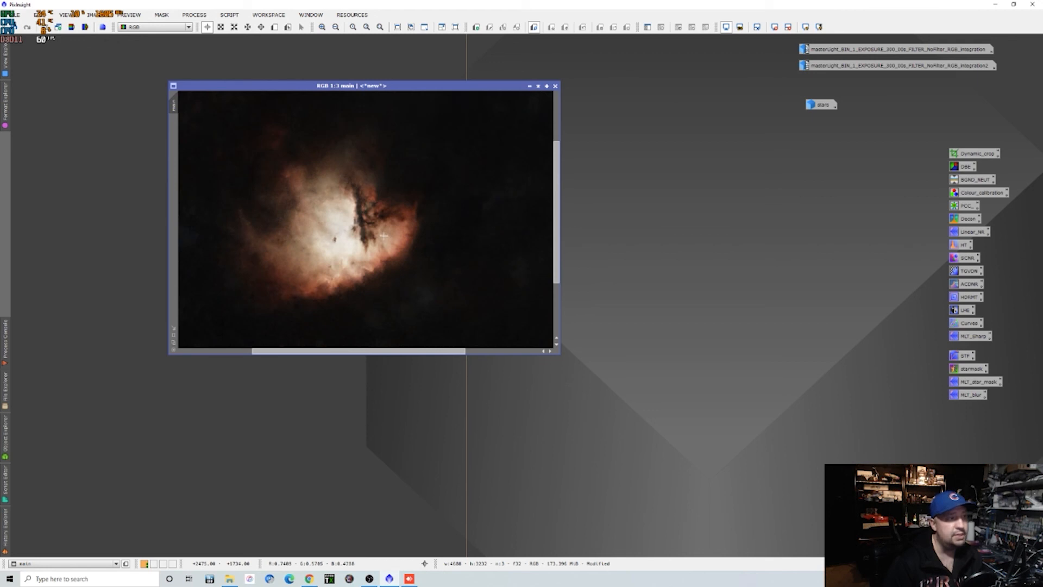
pyautogui.scroll(-2, 383, 234)
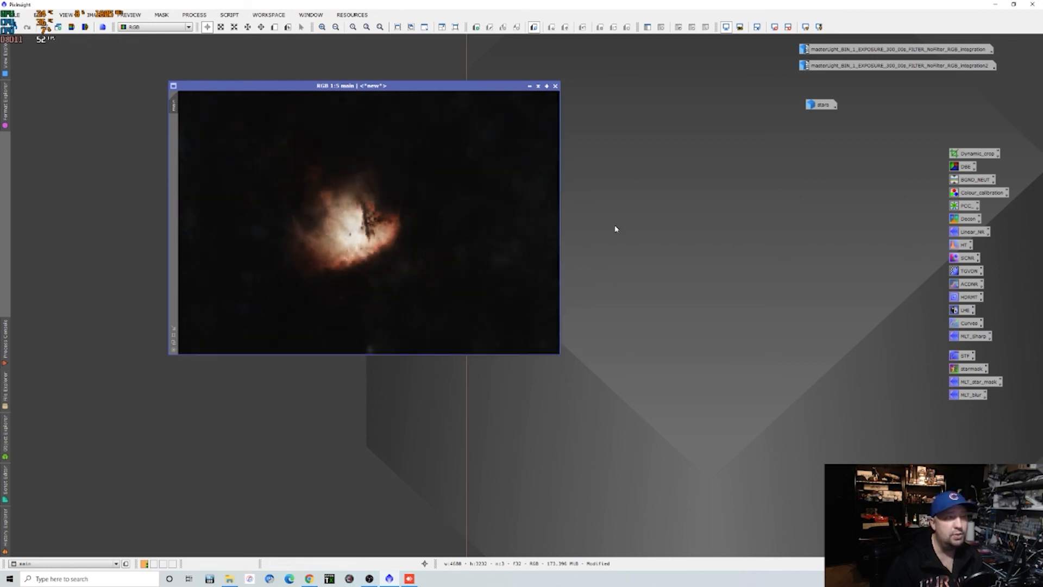
# Add the stars back into main by applying PixelMath with the single RGB/K expression stars+main, and close the process
pyautogui.moveTo(389, 85); pyautogui.dragTo(262, 62)
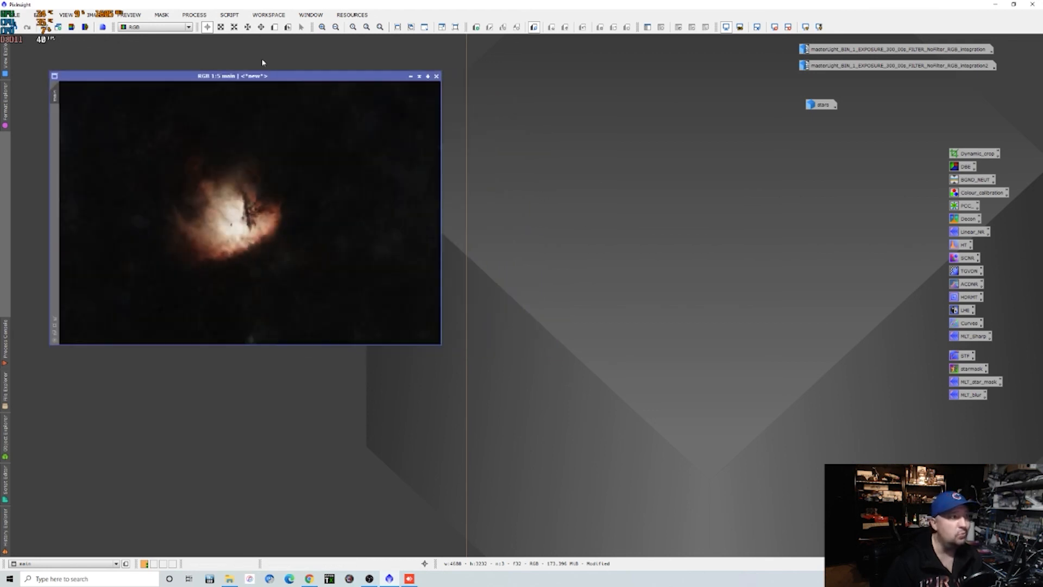
pyautogui.click(202, 16)
pyautogui.moveTo(214, 27)
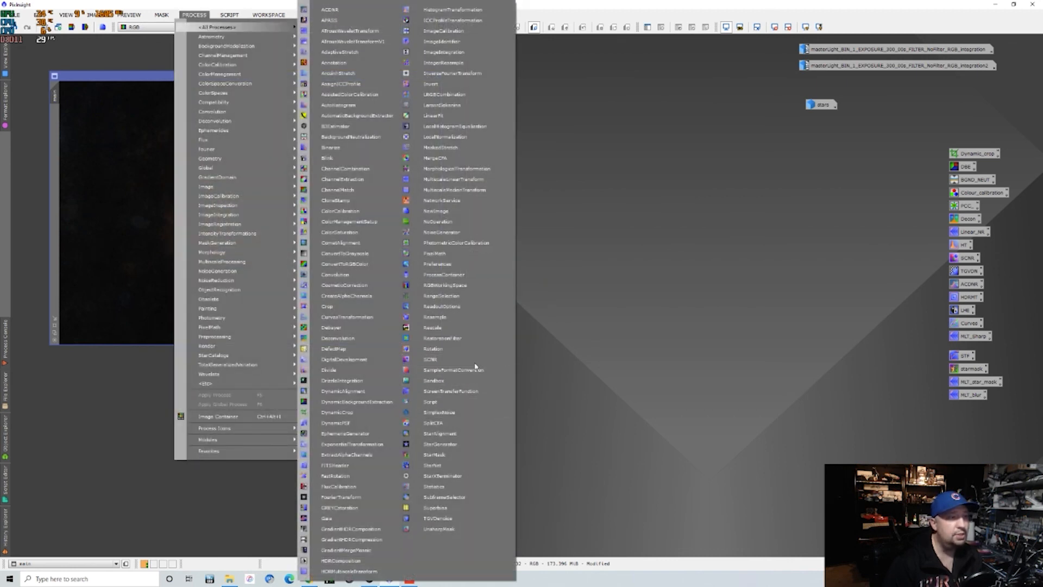
pyautogui.click(461, 254)
pyautogui.click(534, 310)
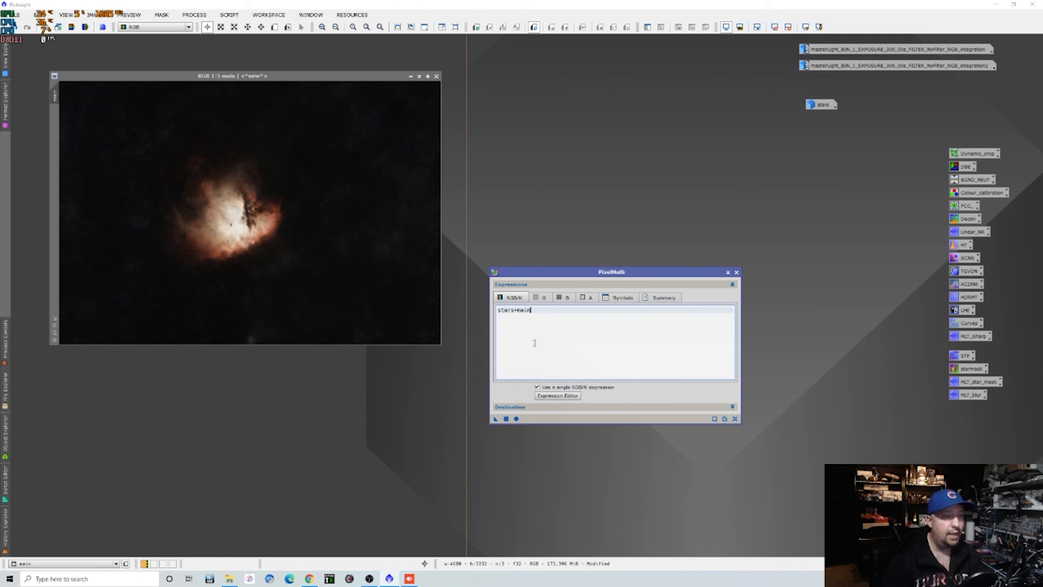
pyautogui.click(506, 419)
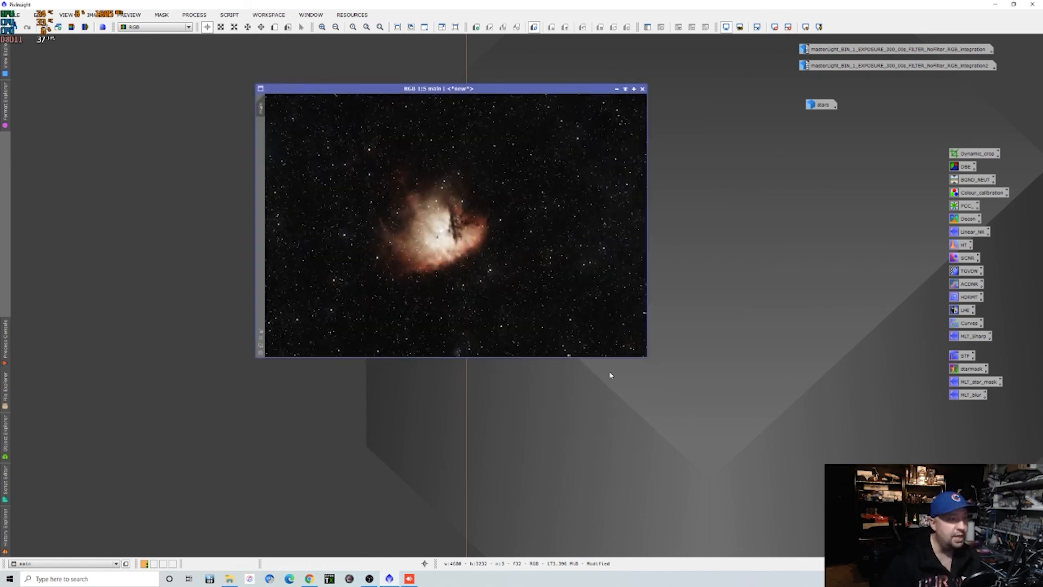
# Enlarge main's image window and examine the recombined nebula and stars at close-up and full-frame magnifications
pyautogui.moveTo(649, 360); pyautogui.dragTo(686, 475)
pyautogui.moveTo(418, 88); pyautogui.dragTo(306, 73)
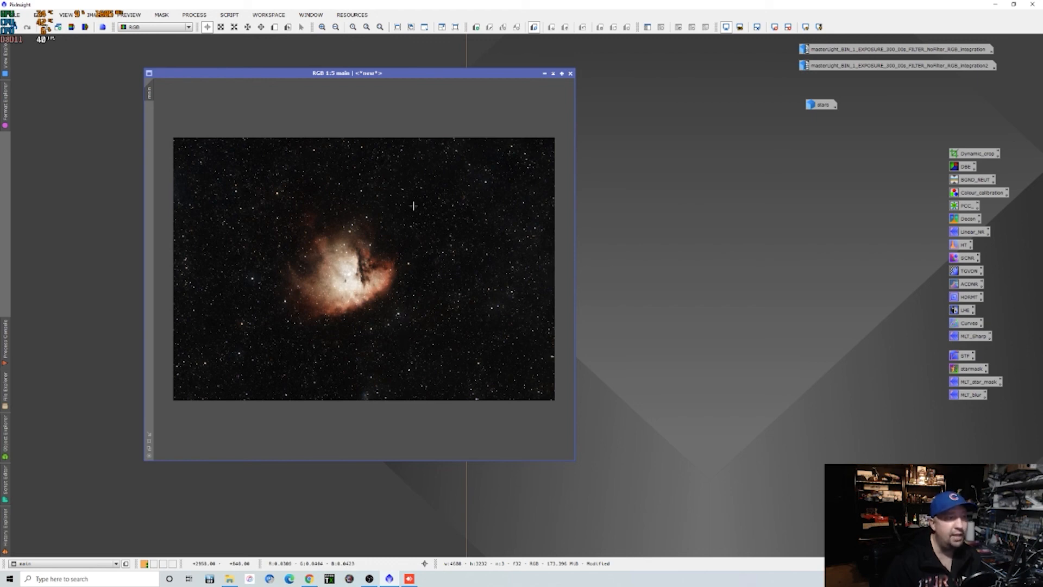
pyautogui.scroll(3, 408, 313)
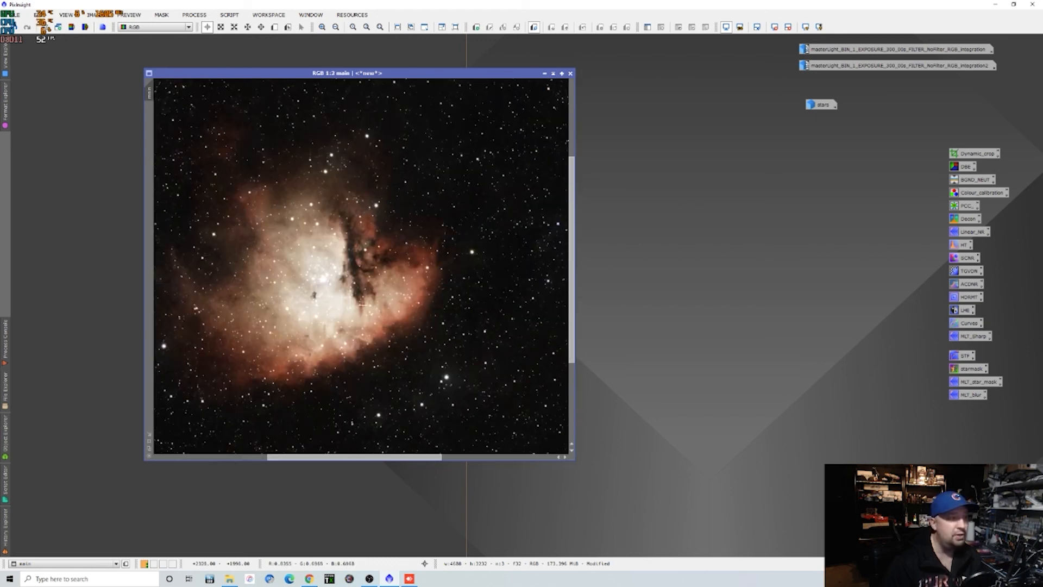
pyautogui.scroll(1, 365, 306)
pyautogui.scroll(-1, 379, 315)
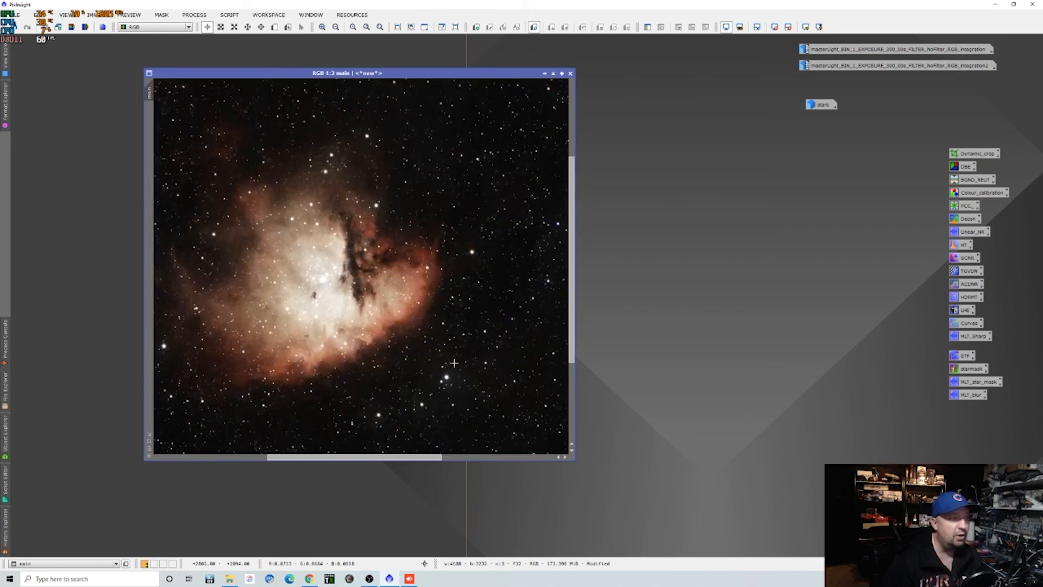
pyautogui.scroll(-3, 454, 363)
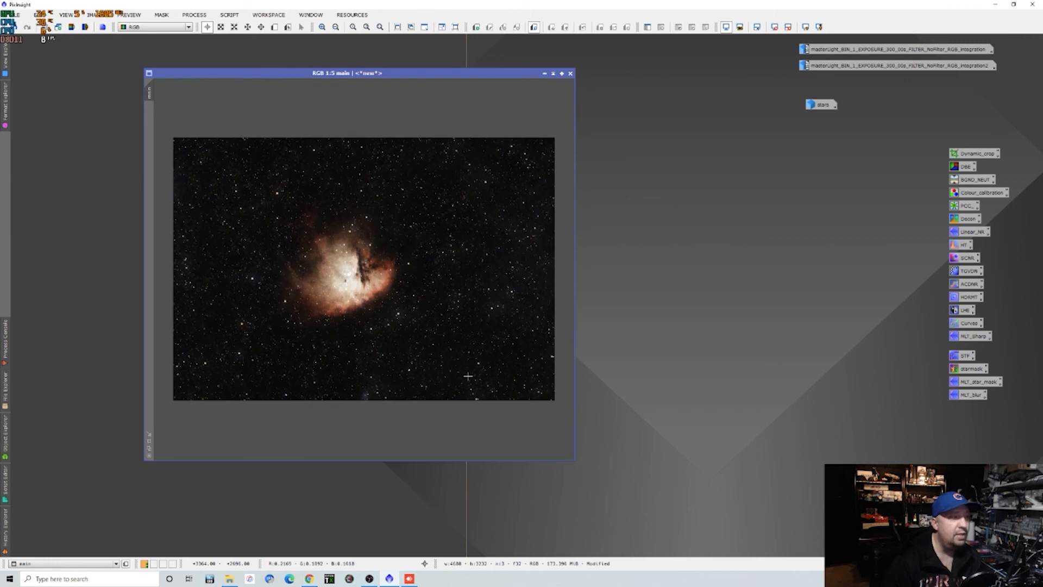